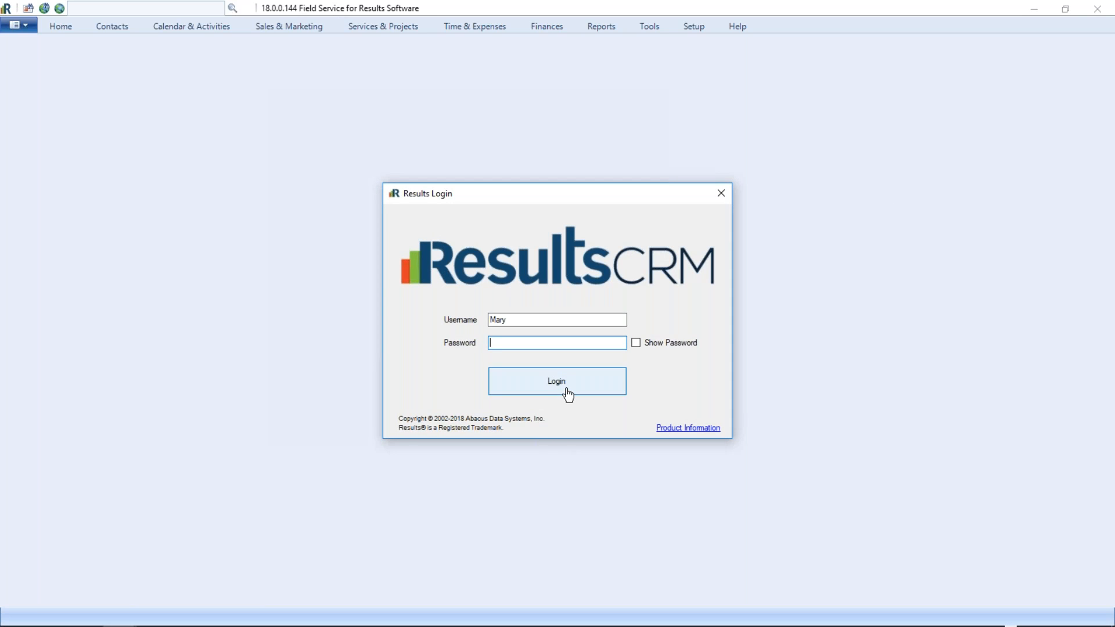
- Log in and open the process maintenance window, enlarging it and widening the process name column
{"action": "left_click", "coordinate": [566, 391]}
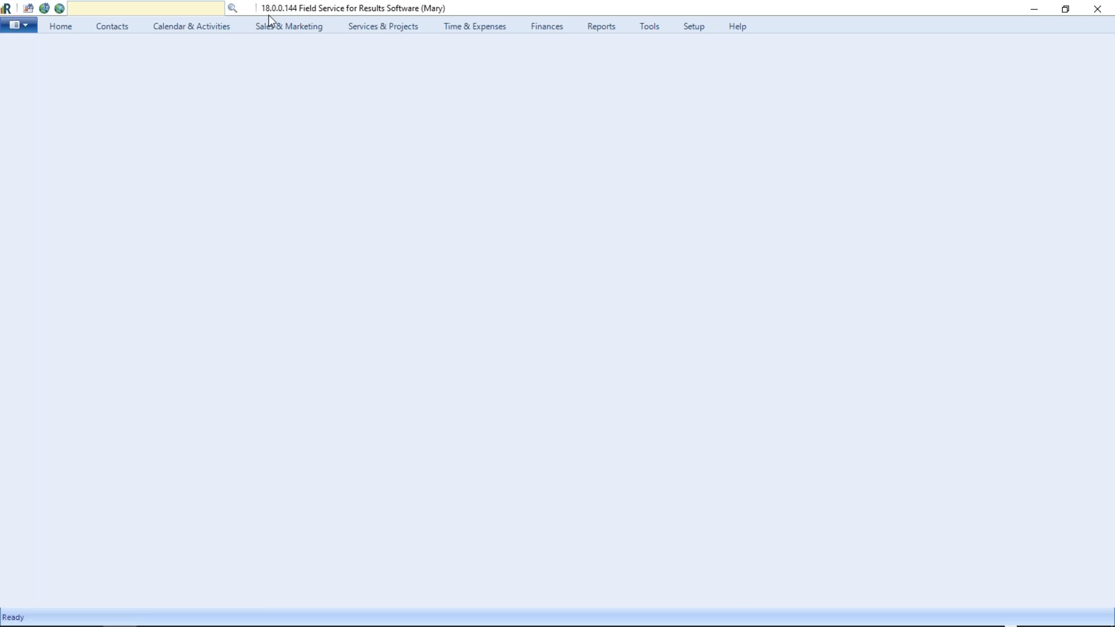
{"action": "left_click", "coordinate": [695, 27]}
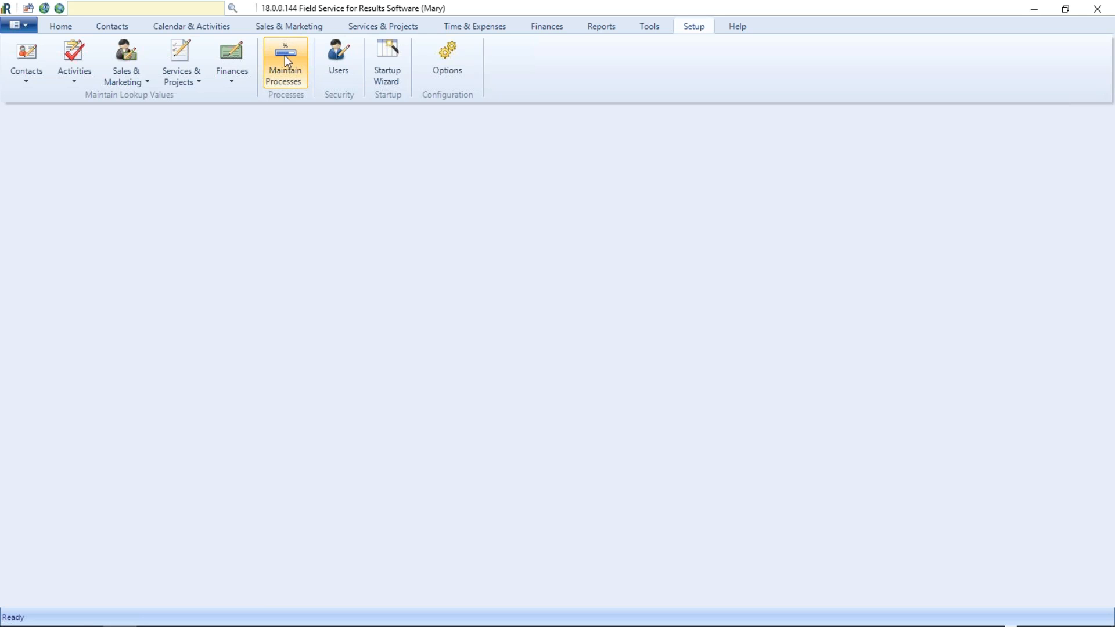
{"action": "left_click", "coordinate": [287, 70]}
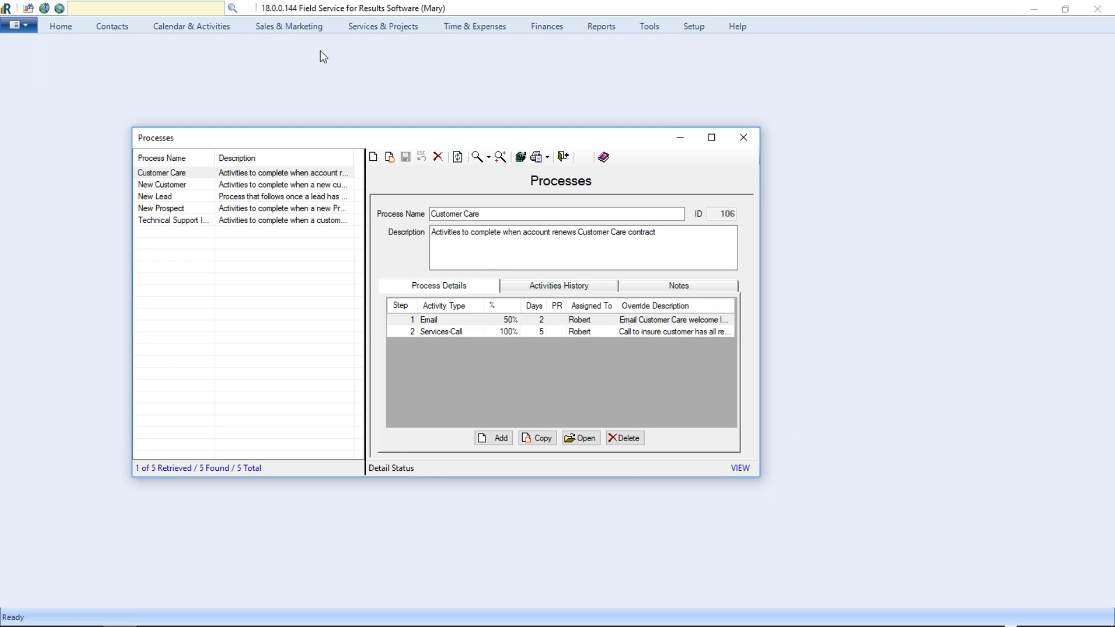
{"action": "left_click_drag", "start_coordinate": [518, 140], "coordinate": [513, 98]}
{"action": "left_click_drag", "start_coordinate": [127, 439], "coordinate": [95, 504]}
{"action": "left_click_drag", "start_coordinate": [175, 120], "coordinate": [198, 119]}
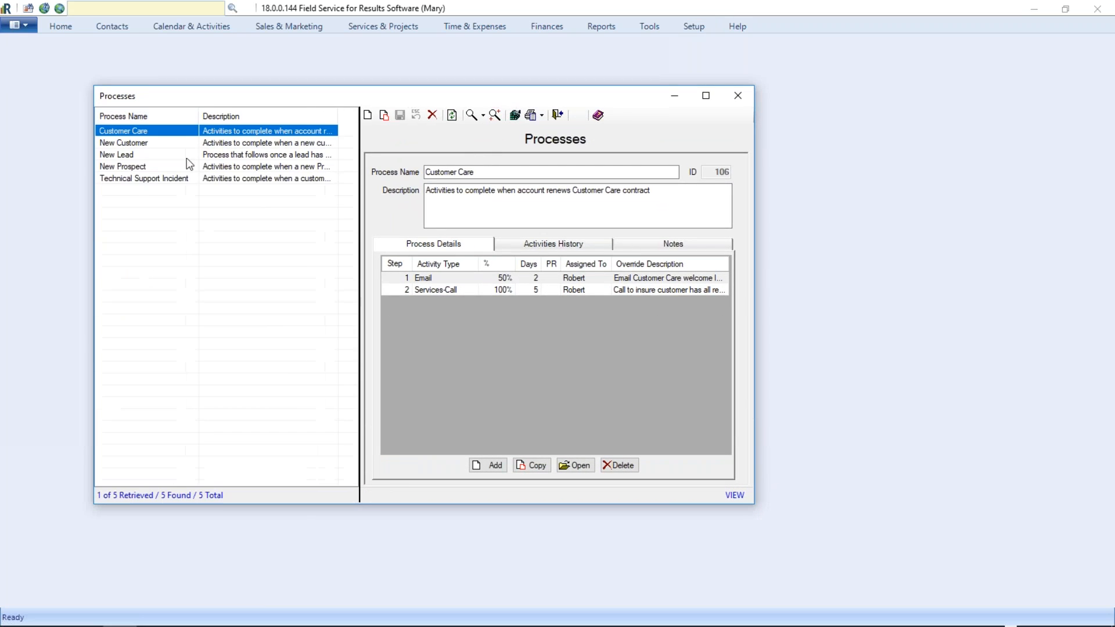
- Select the New Customer process and open its CService-Call-Out step in the process step details
{"action": "left_click", "coordinate": [138, 144]}
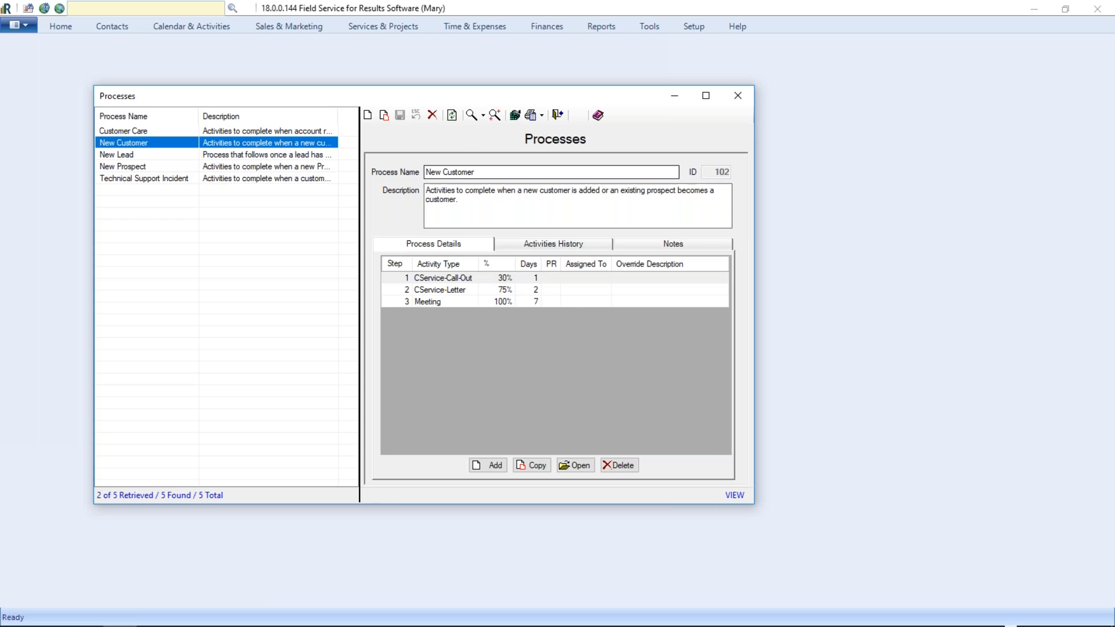
{"action": "left_click", "coordinate": [464, 213]}
{"action": "left_click_drag", "start_coordinate": [479, 266], "coordinate": [490, 267]}
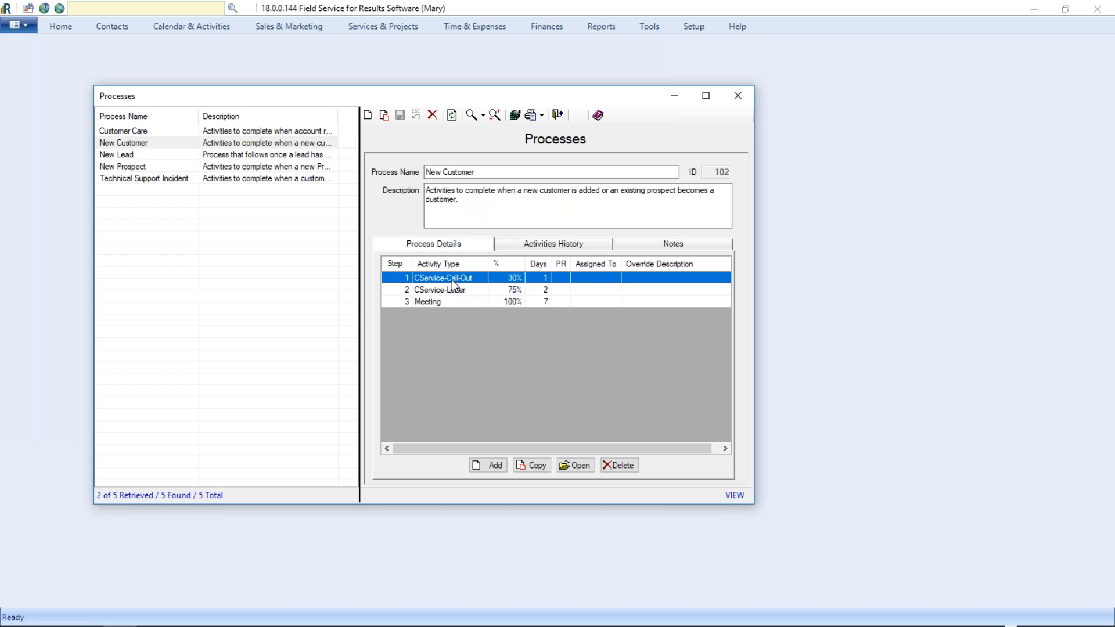
{"action": "left_click", "coordinate": [588, 466]}
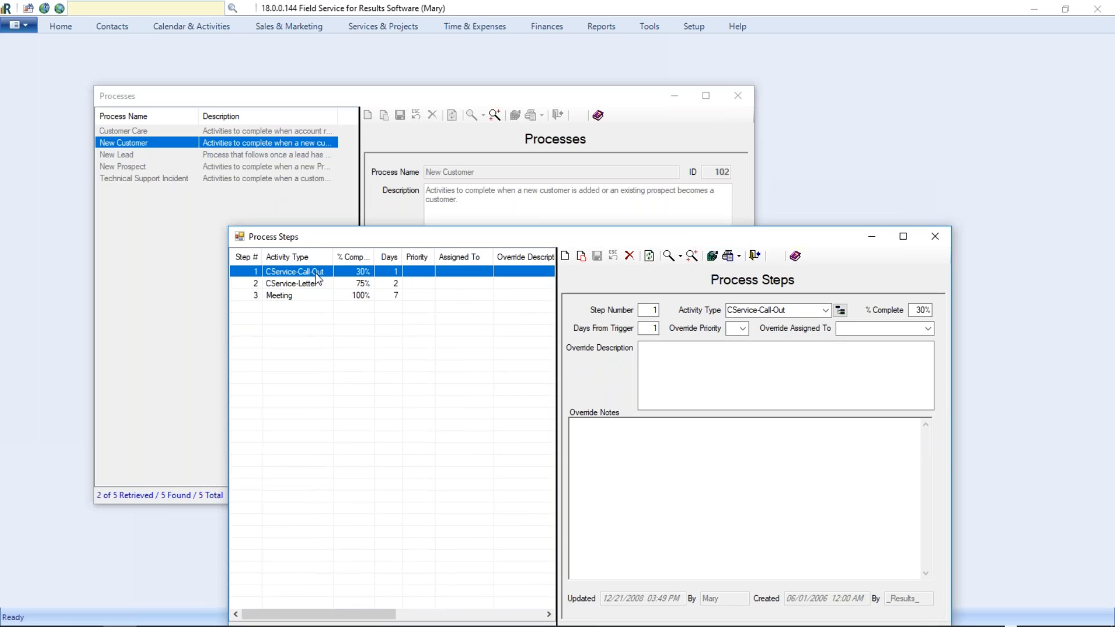
- Set the CService-Call-Out step's override description to "Welcome Call" and save it
{"action": "left_click", "coordinate": [671, 345]}
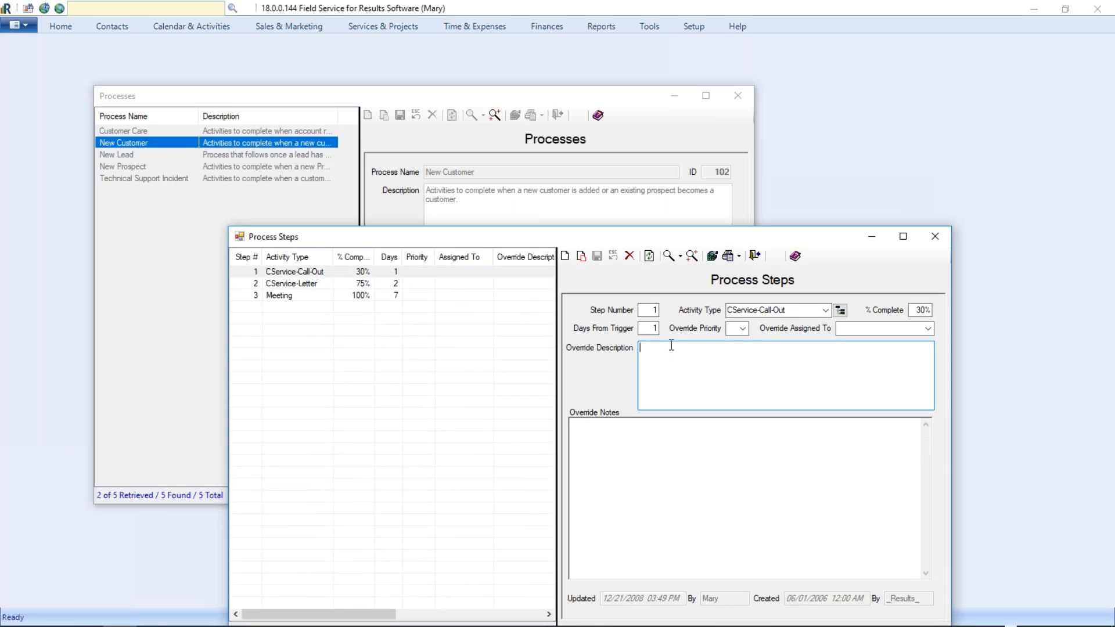
{"action": "type", "text": "Werlcome"}
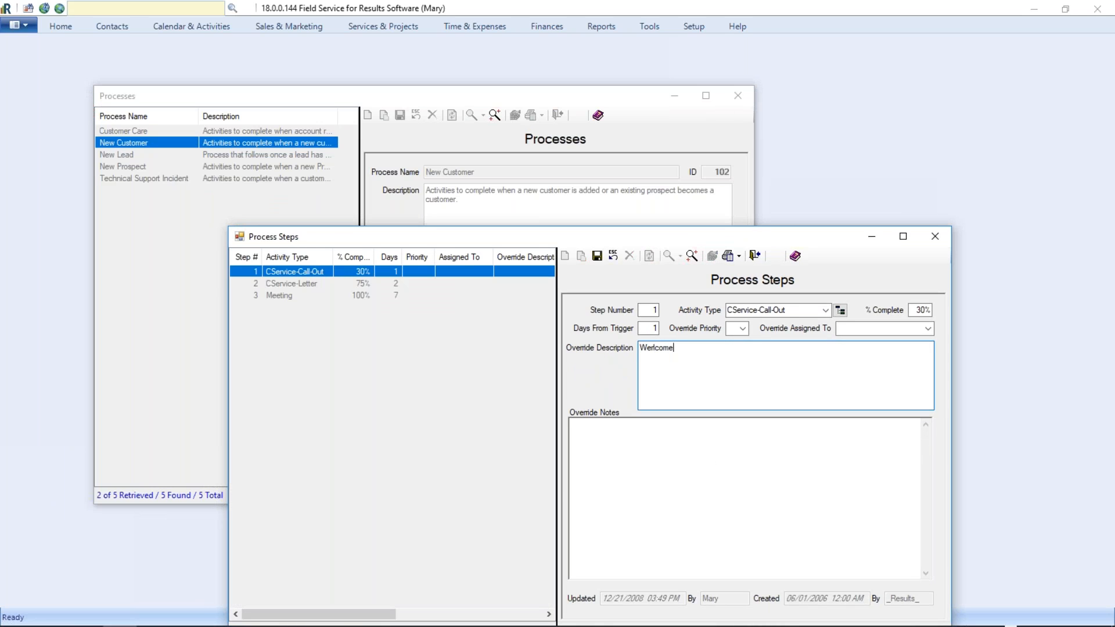
{"action": "key", "text": "BackSpace"}
{"action": "type", "text": "lcome Call"}
{"action": "left_click", "coordinate": [597, 256]}
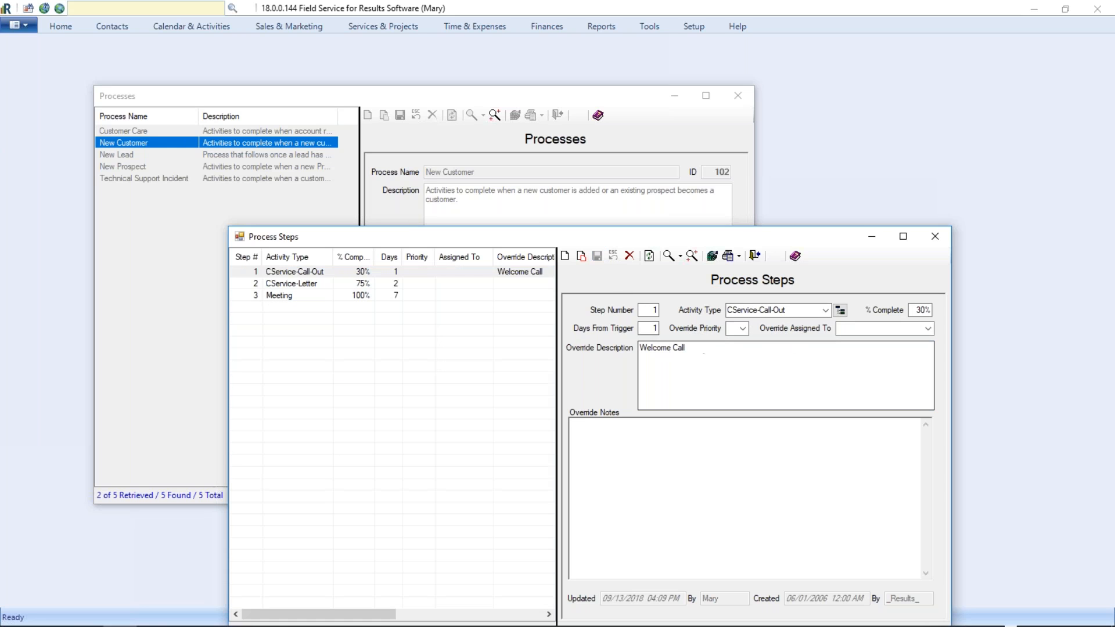
{"action": "left_click", "coordinate": [796, 308]}
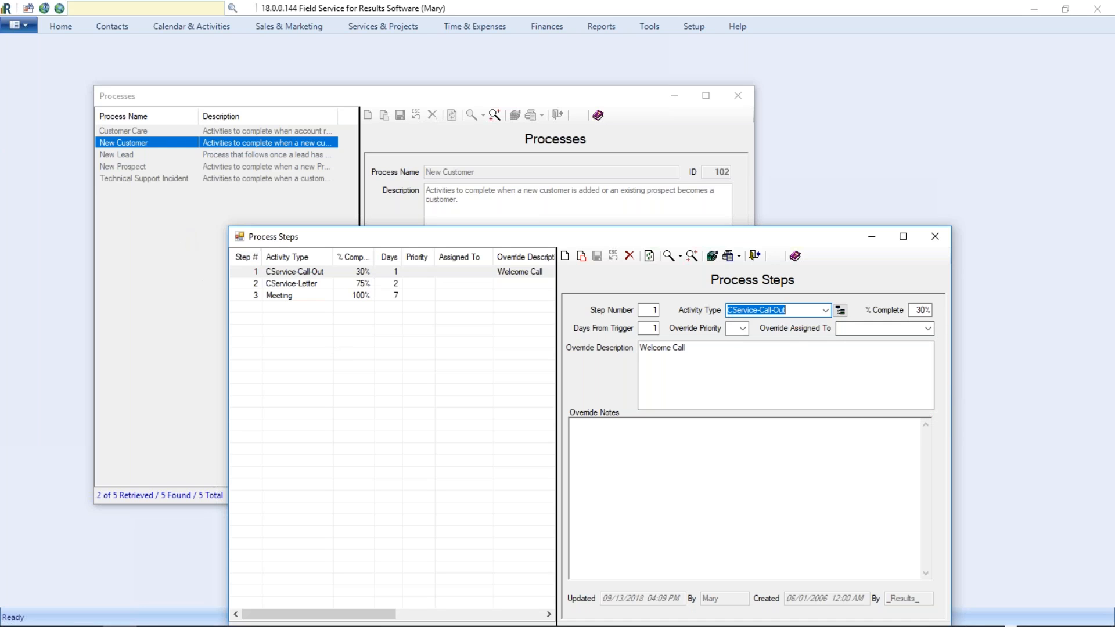
{"action": "left_click", "coordinate": [308, 273]}
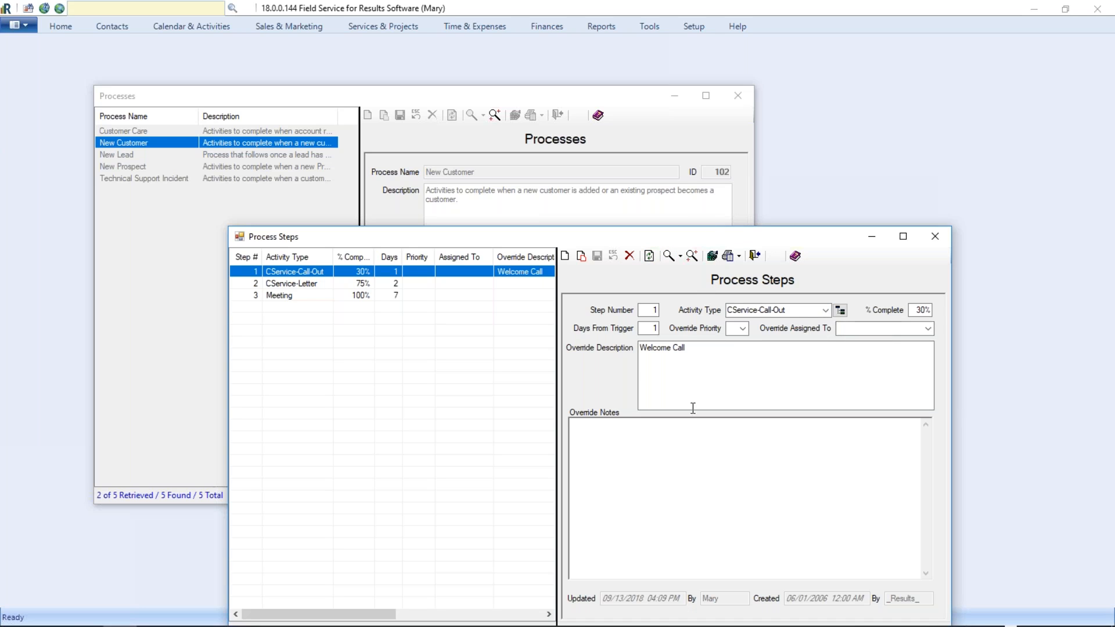
- Override the CService-Letter step's assigned user and save it with the description "Send a follow-up Welcome Letter for new customer"
{"action": "left_click", "coordinate": [301, 284]}
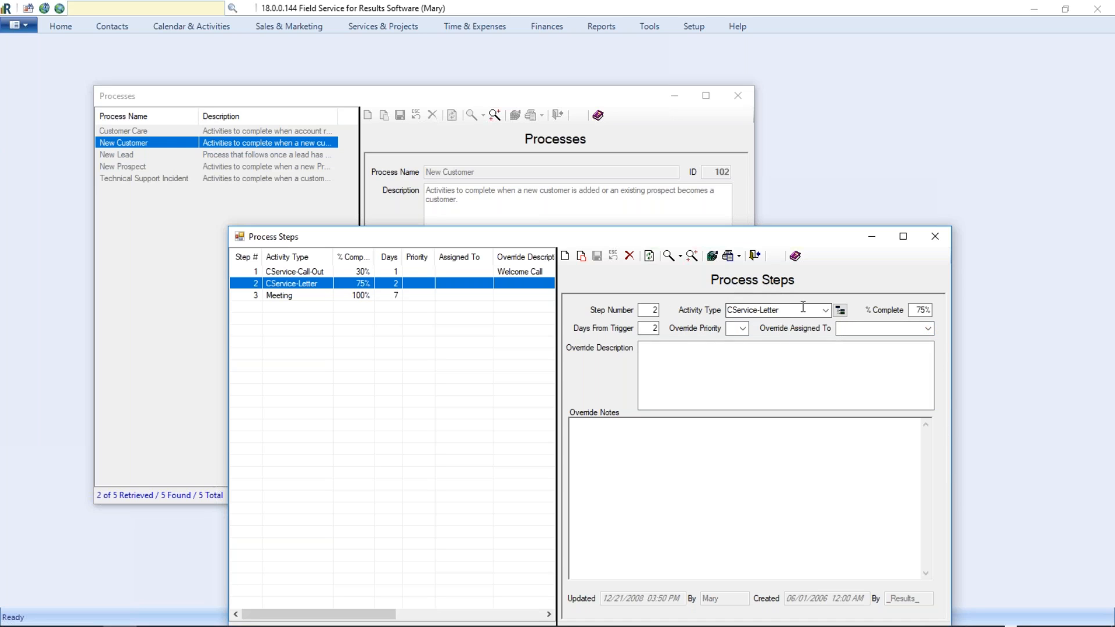
{"action": "left_click", "coordinate": [930, 329]}
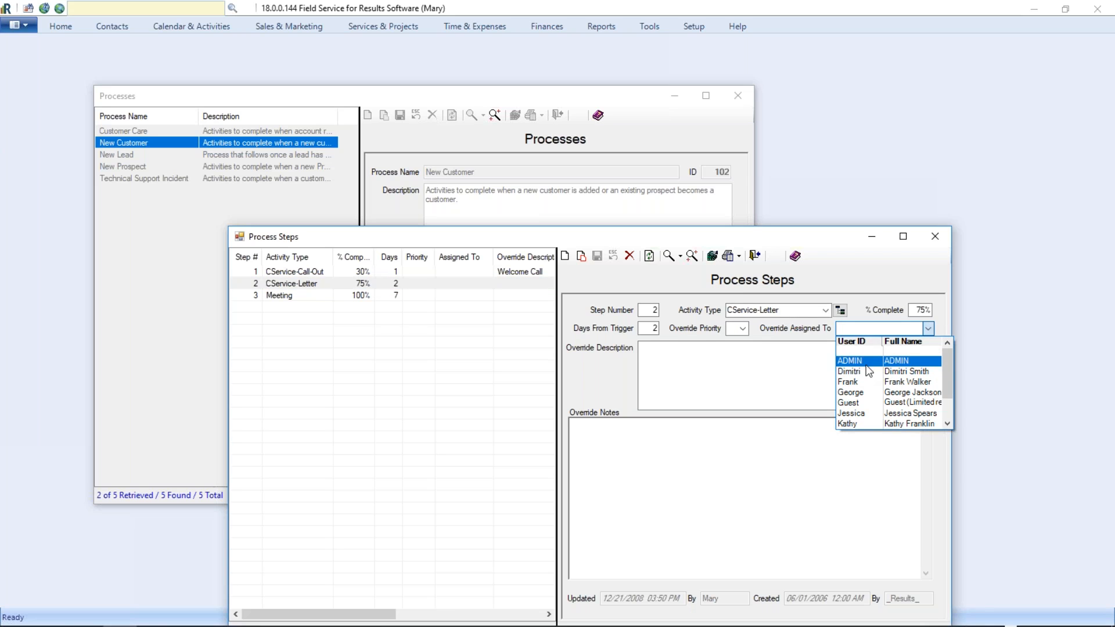
{"action": "left_click", "coordinate": [860, 413]}
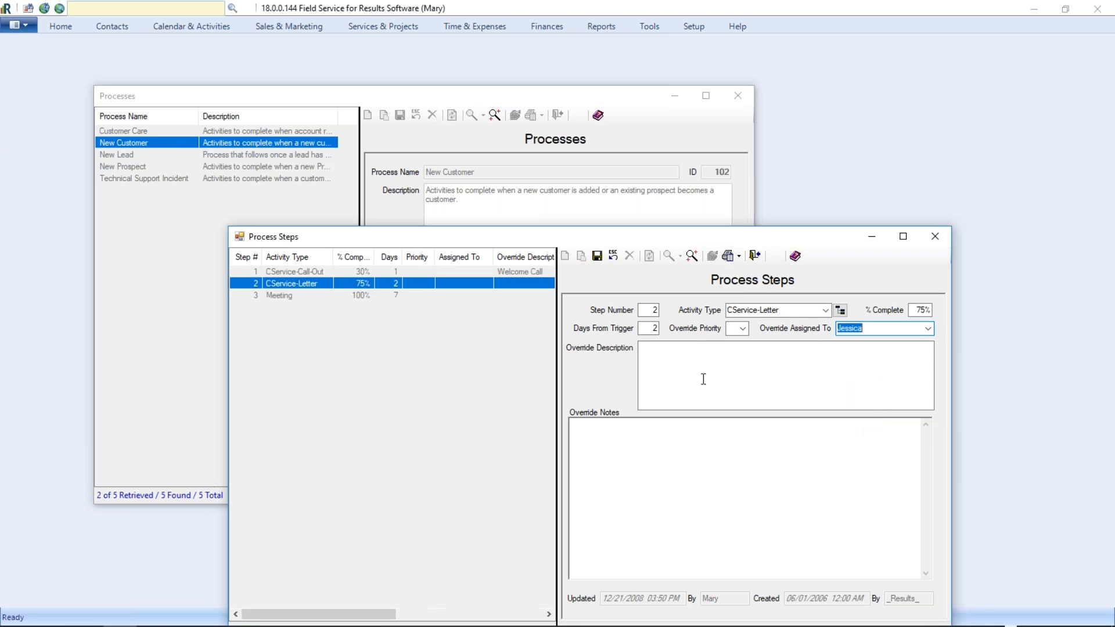
{"action": "left_click", "coordinate": [726, 356]}
{"action": "type", "text": "Send a fol"}
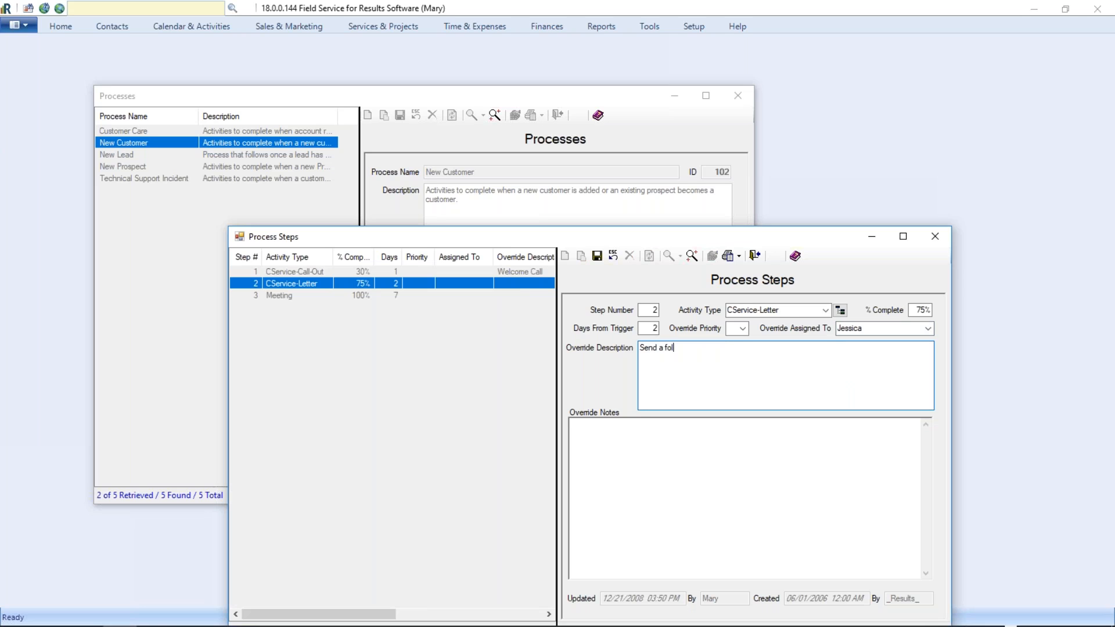
{"action": "type", "text": "w-up Welcome Letter for new customer"}
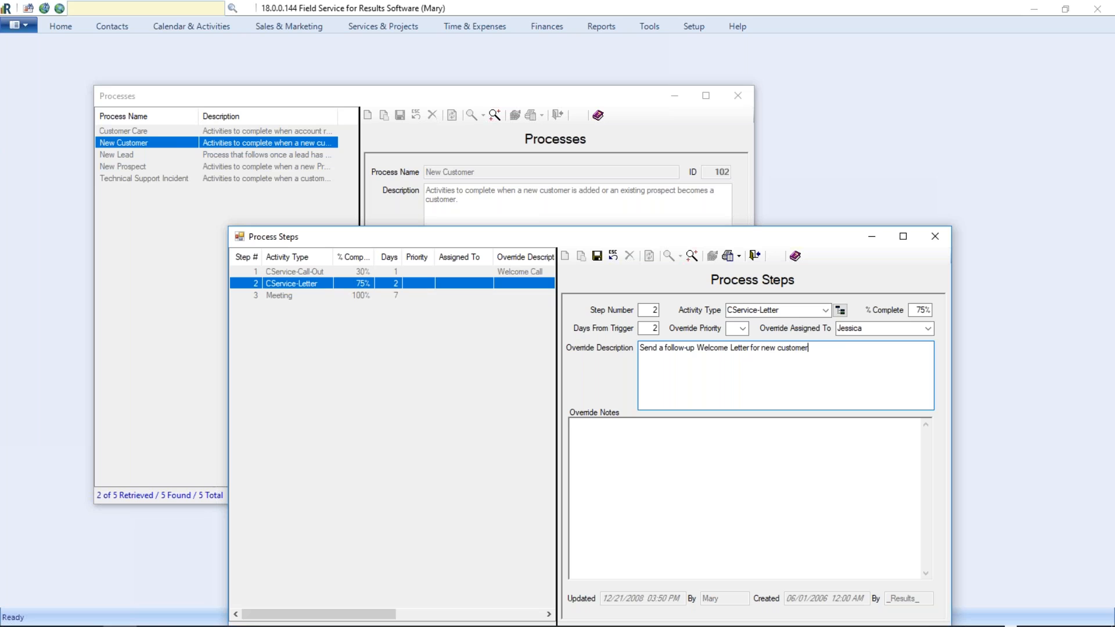
{"action": "left_click", "coordinate": [598, 258]}
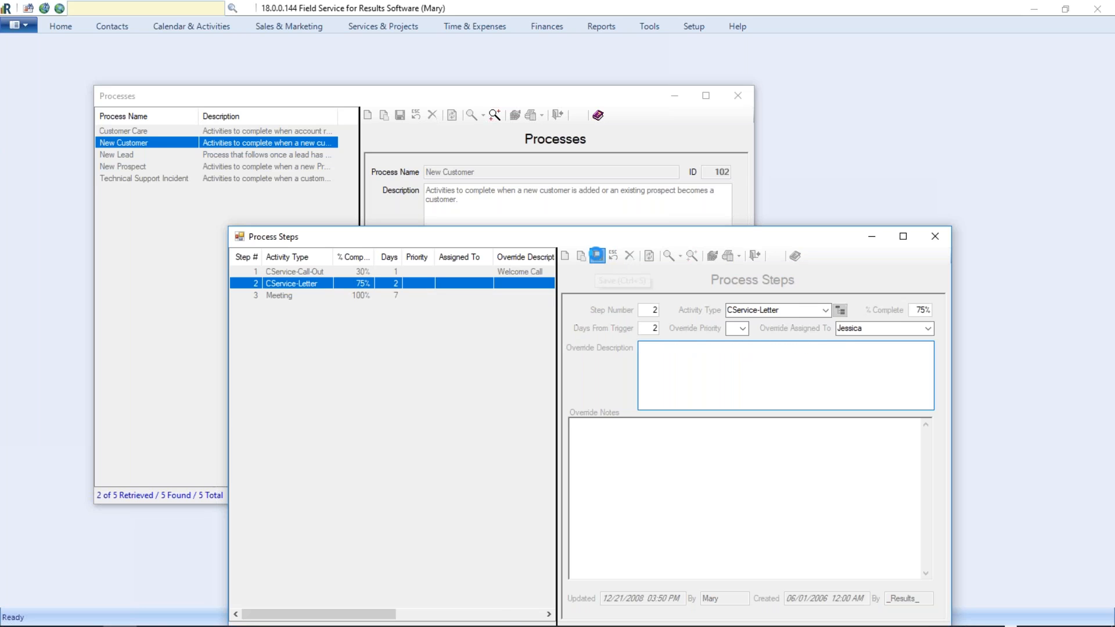
{"action": "double_click", "coordinate": [849, 328]}
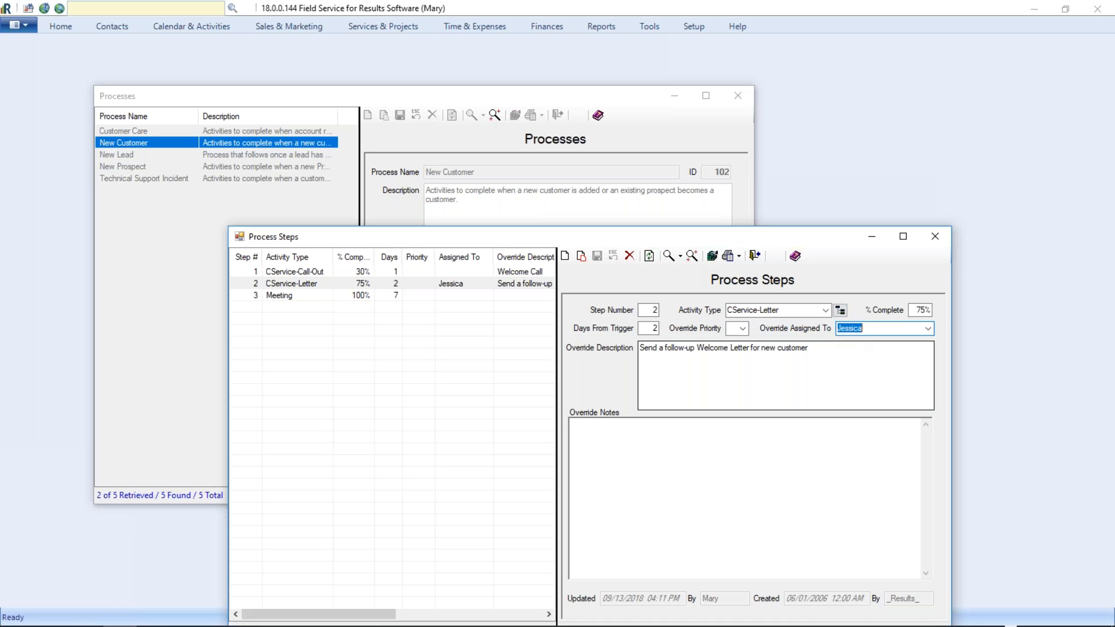
- Save the Meeting step with the override description "Meeting to verify no regrets." and close the process windows
{"action": "left_click", "coordinate": [283, 296]}
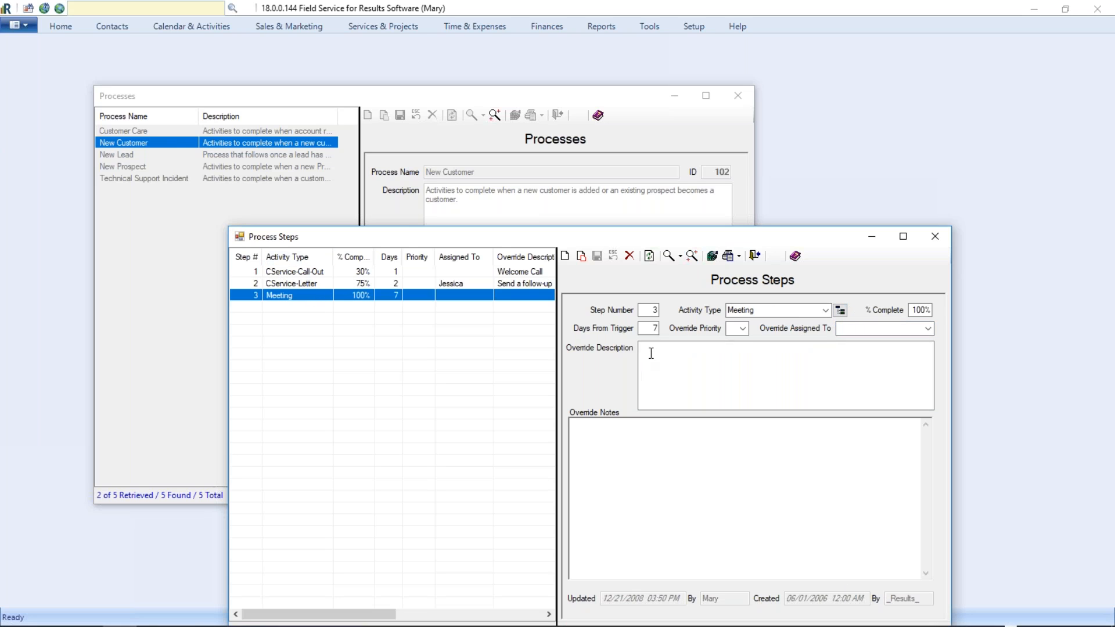
{"action": "left_click", "coordinate": [685, 357]}
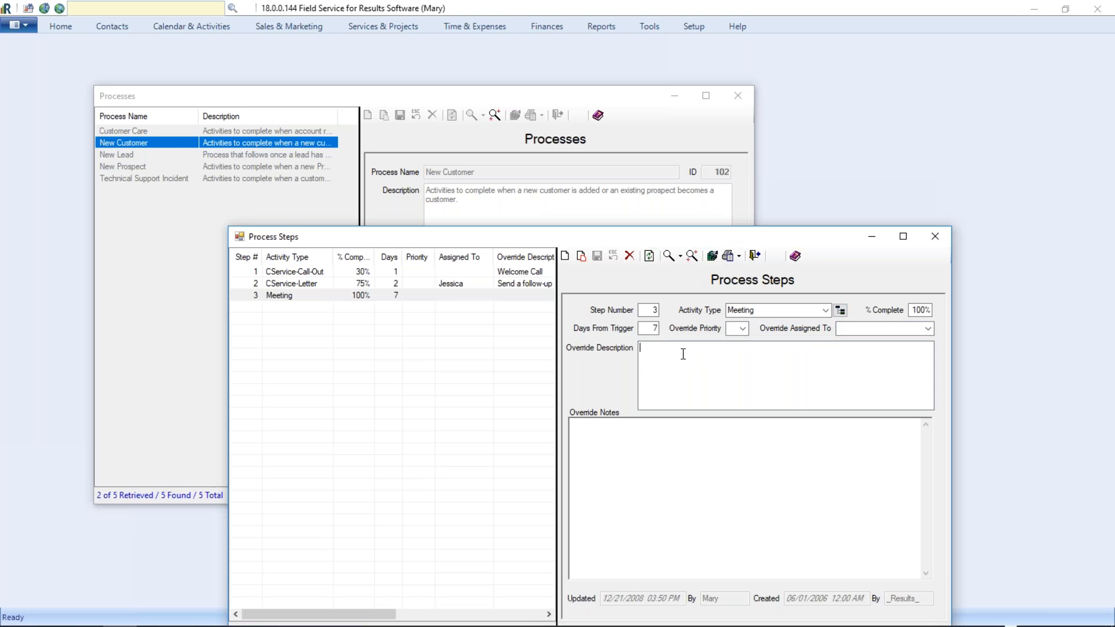
{"action": "type", "text": "Meeting to verify"}
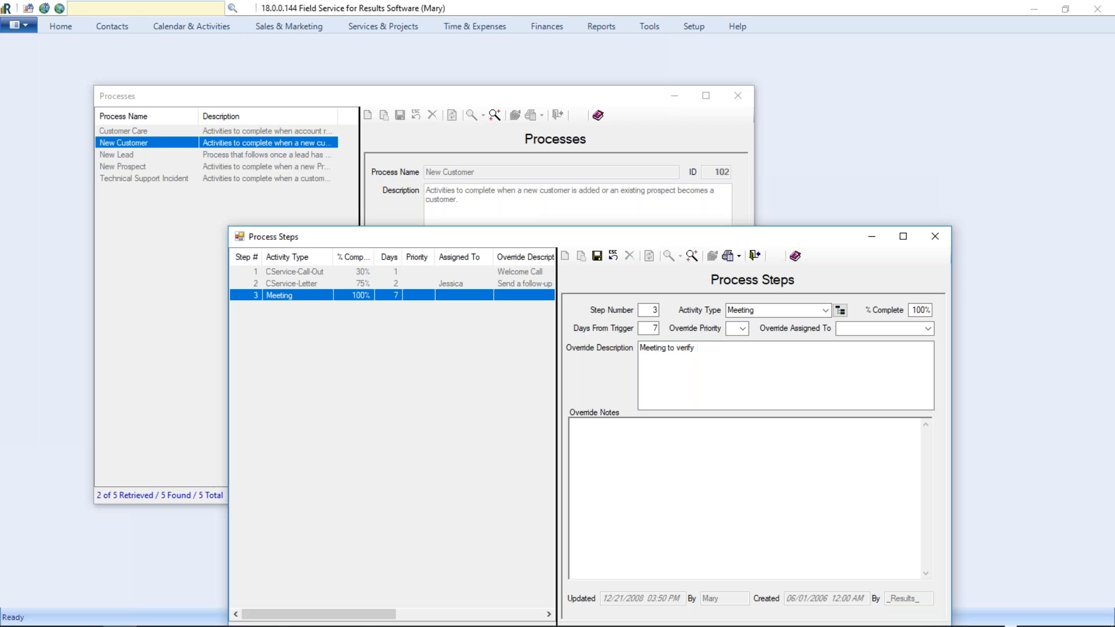
{"action": "type", "text": " mo regrets."}
{"action": "left_click", "coordinate": [597, 256]}
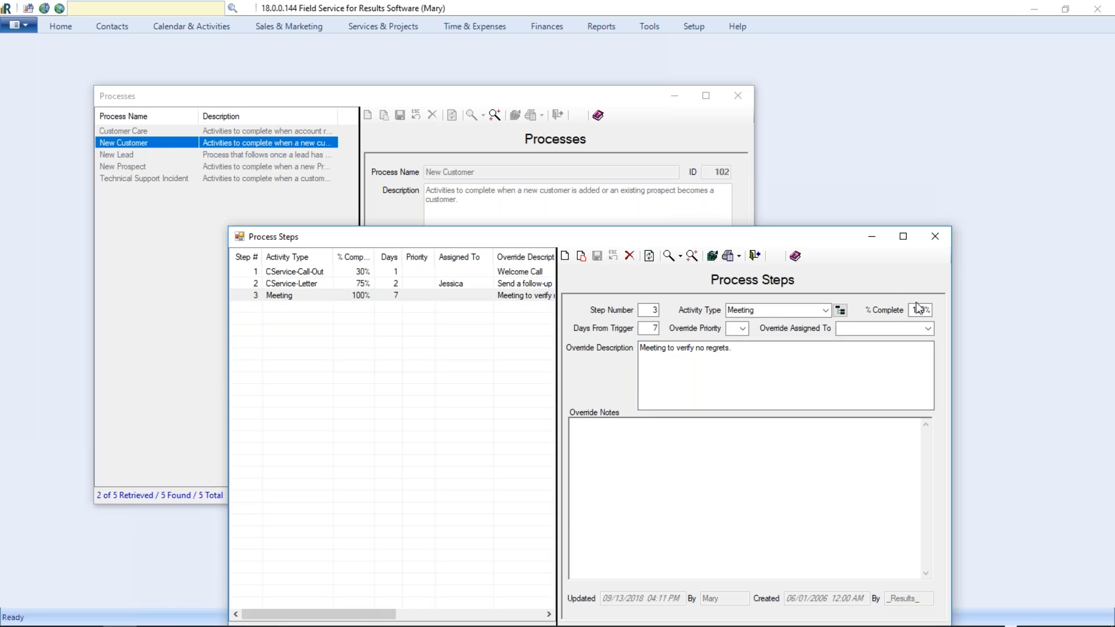
{"action": "left_click", "coordinate": [933, 237]}
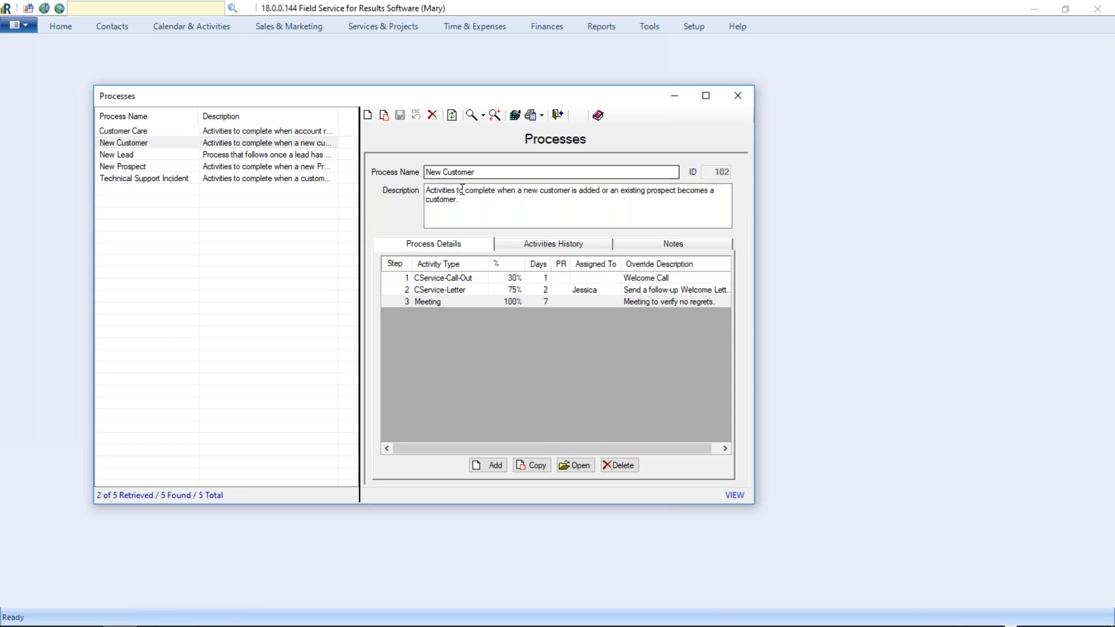
{"action": "left_click", "coordinate": [741, 95]}
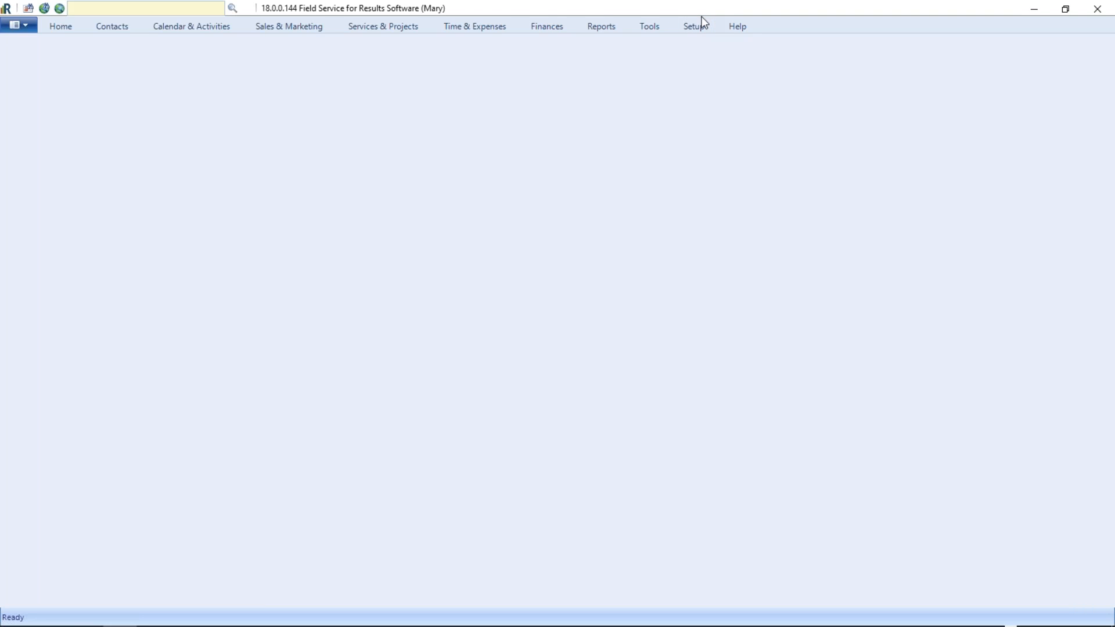
- Open the contact type lookup values and view the Clients-Major-Acct and Clients-Regular-Acct records
{"action": "left_click", "coordinate": [697, 33]}
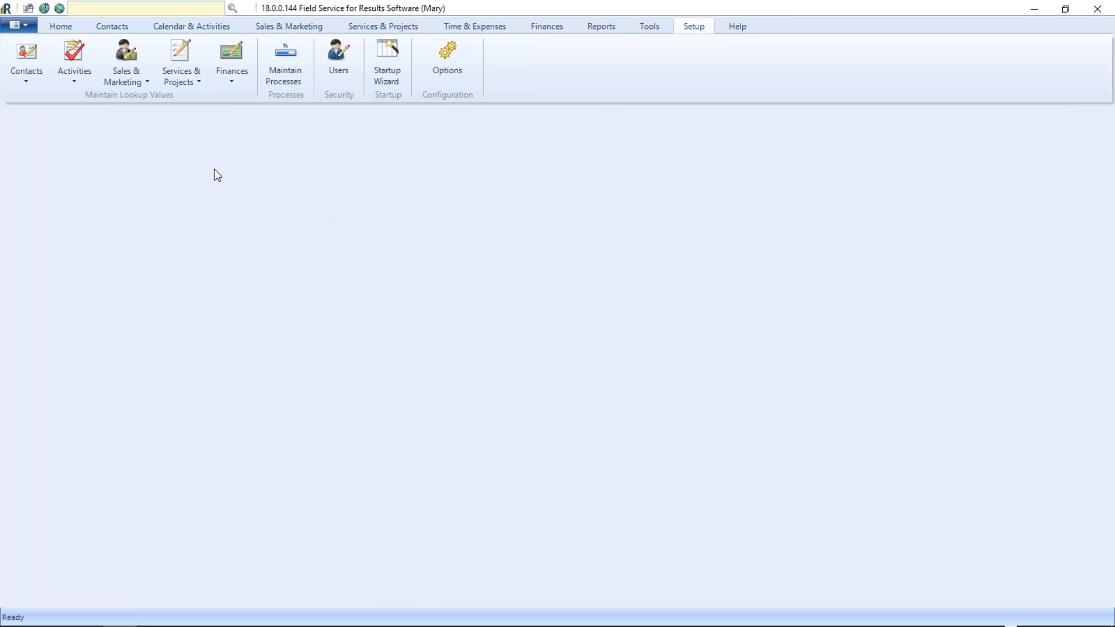
{"action": "left_click", "coordinate": [26, 73]}
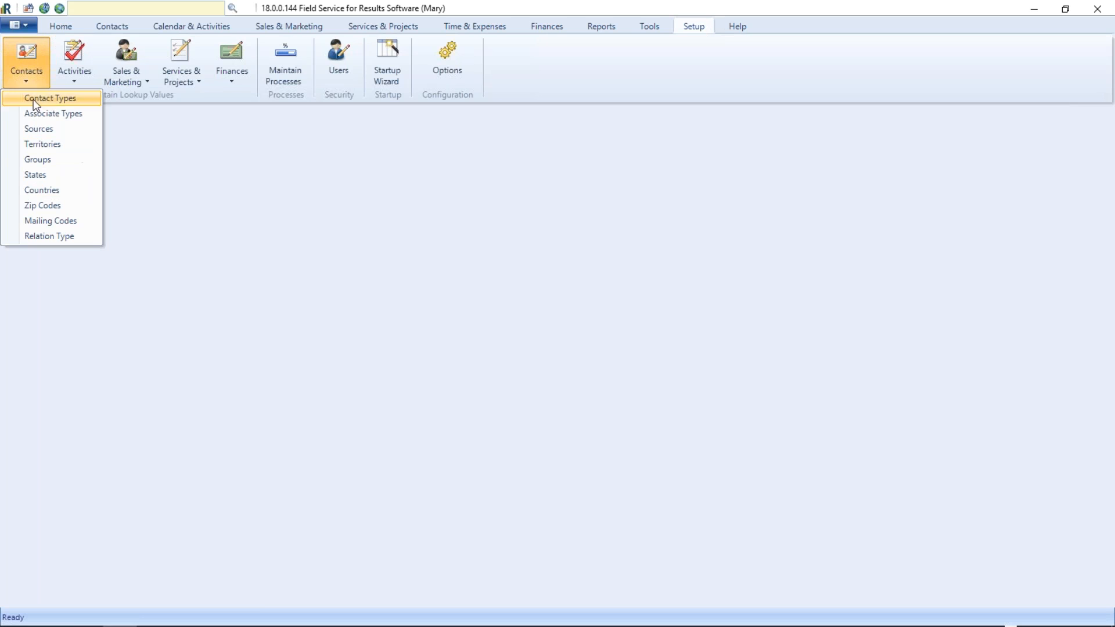
{"action": "left_click", "coordinate": [55, 99]}
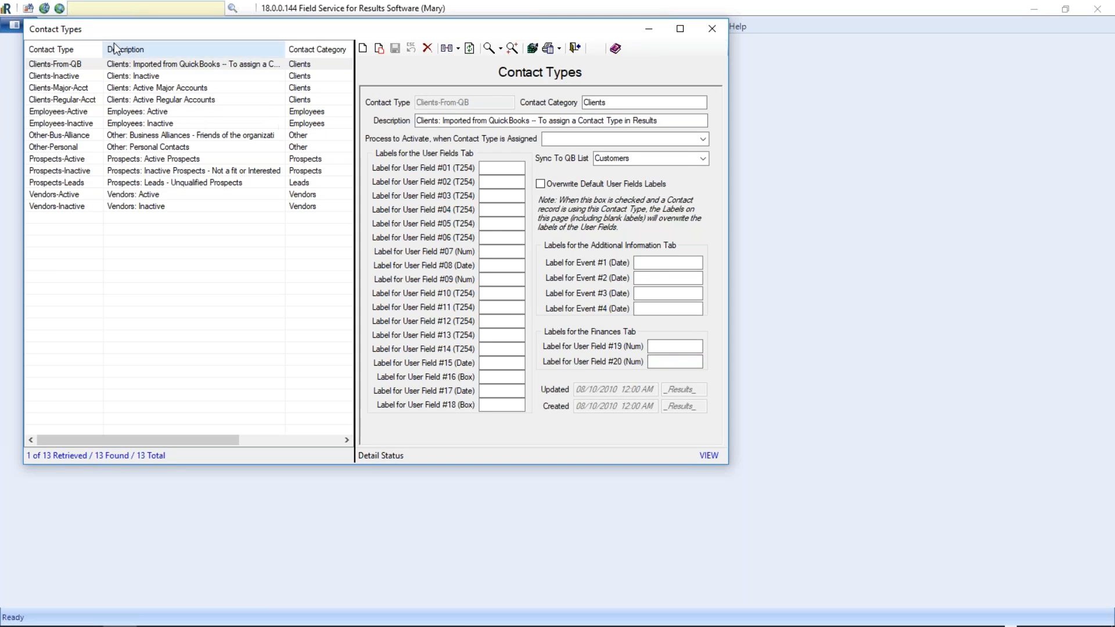
{"action": "left_click", "coordinate": [61, 89]}
{"action": "left_click", "coordinate": [66, 100]}
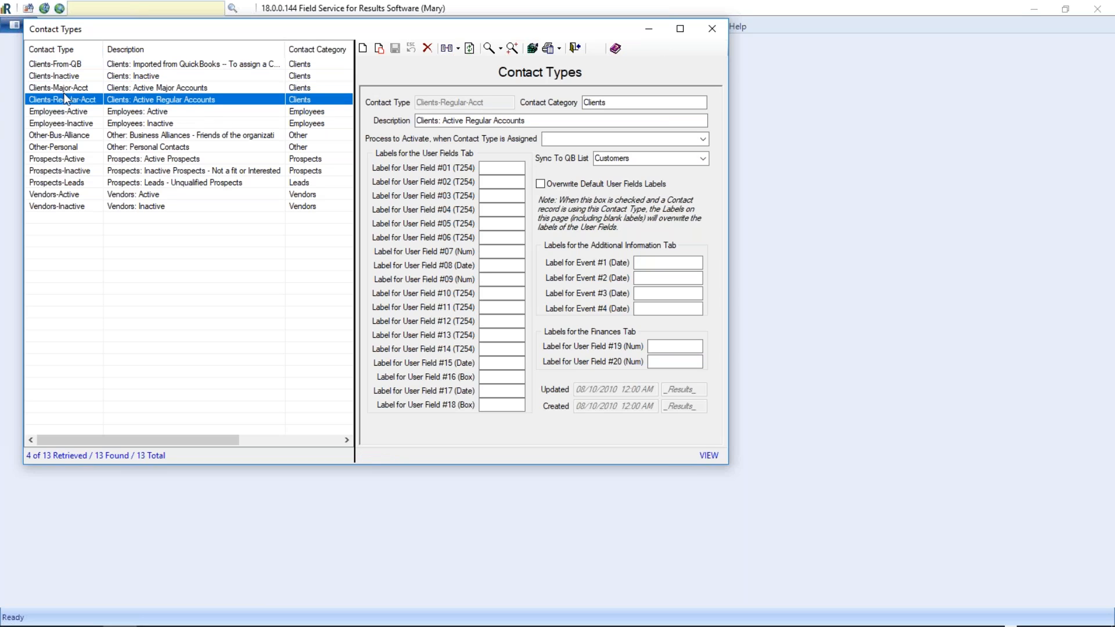
{"action": "left_click", "coordinate": [64, 89]}
{"action": "left_click", "coordinate": [70, 101]}
- Set the process activated for the Clients-Major-Acct contact type to New Customer and save the record
{"action": "left_click", "coordinate": [72, 89]}
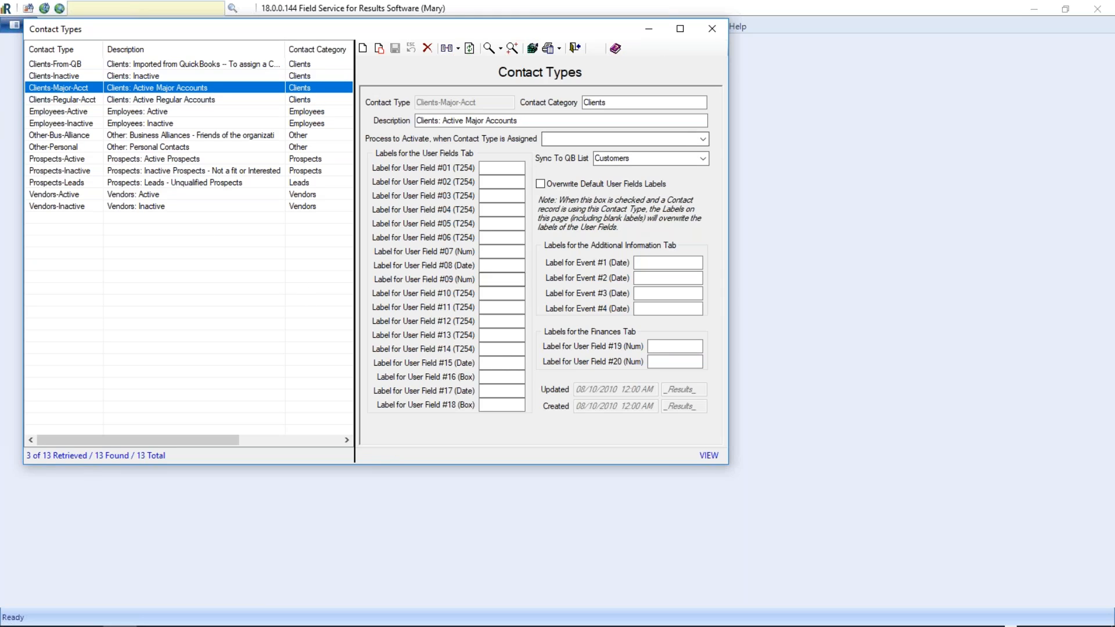
{"action": "left_click", "coordinate": [703, 141]}
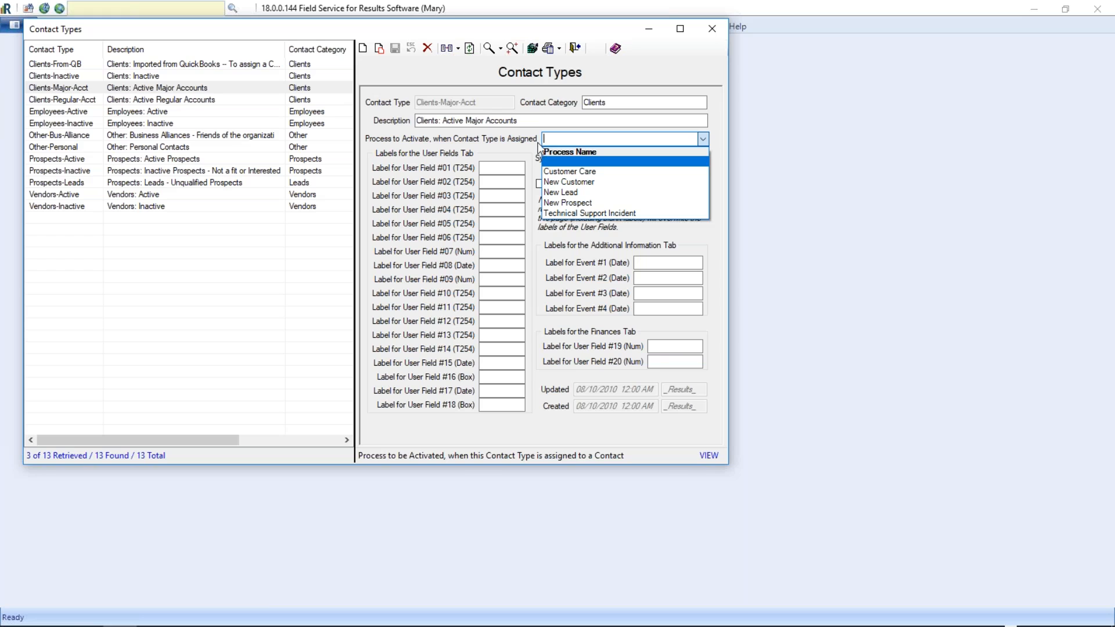
{"action": "left_click", "coordinate": [574, 182]}
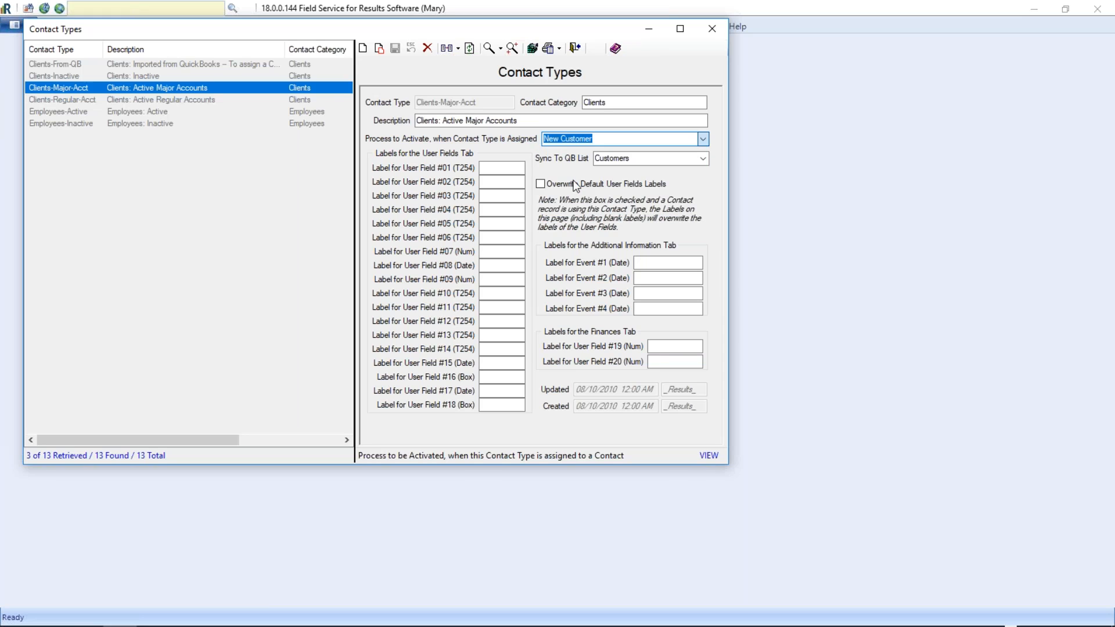
{"action": "key", "text": "ctrl+s"}
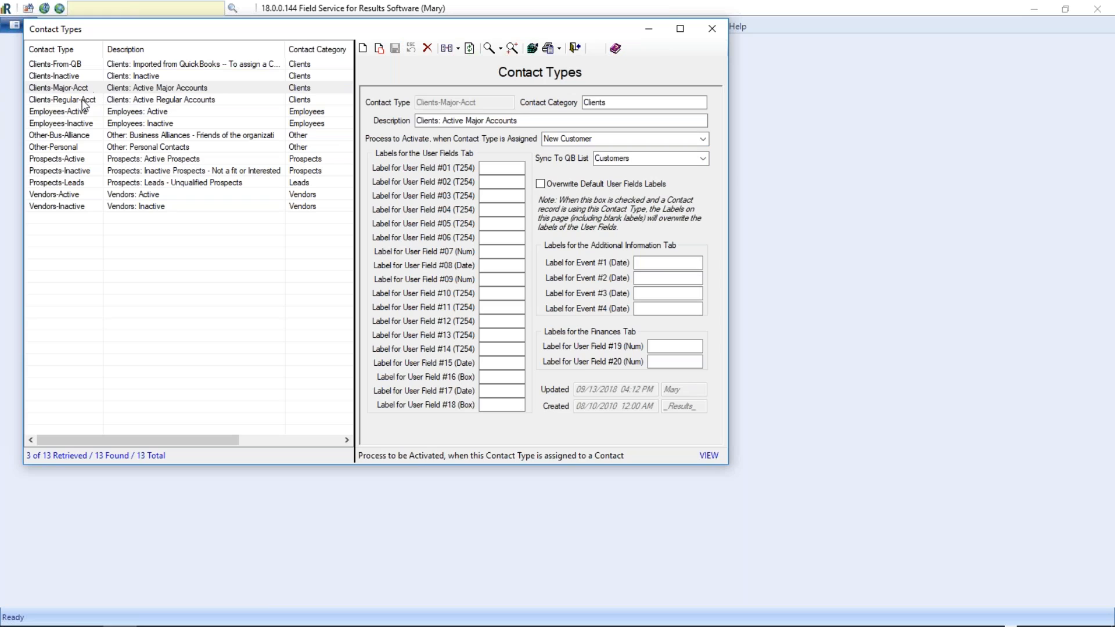
- Set the process activated for the Clients-Regular-Acct contact type to New Customer and save the record
{"action": "left_click", "coordinate": [84, 101]}
{"action": "left_click", "coordinate": [701, 140]}
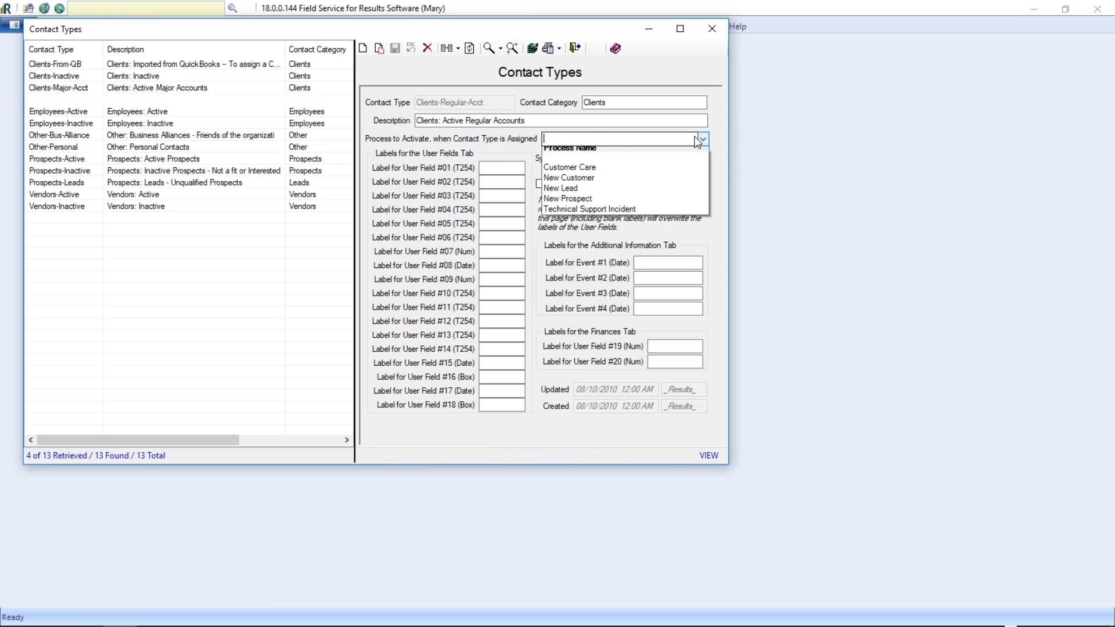
{"action": "left_click", "coordinate": [577, 182]}
{"action": "left_click", "coordinate": [397, 49]}
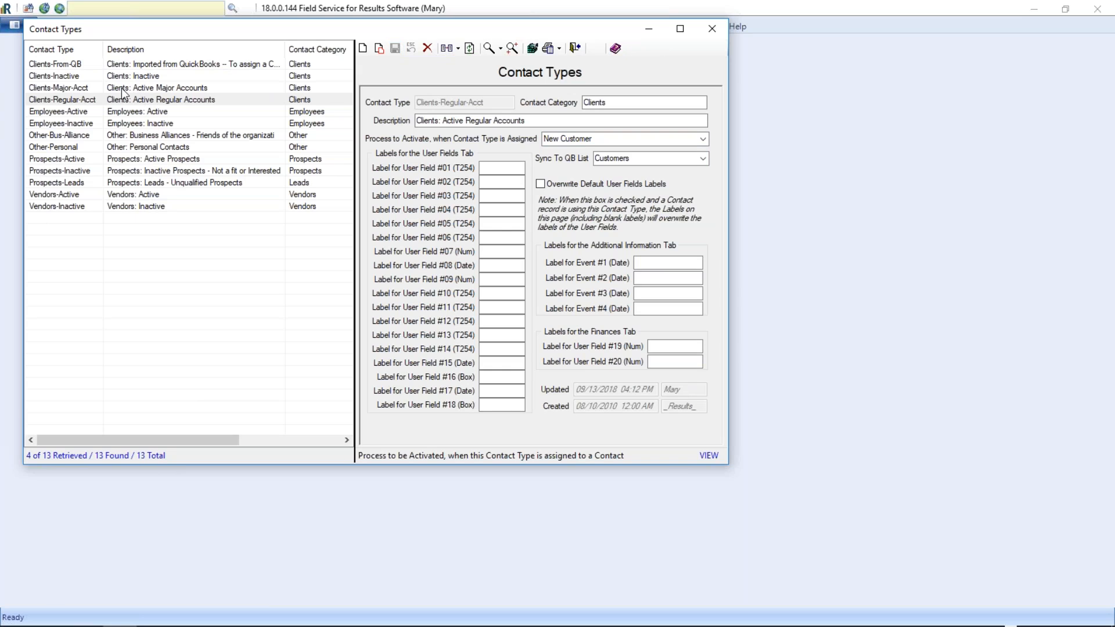
- Check the process assigned to the Clients-Regular-Acct and Clients-Major-Acct contact types and close the contact types window
{"action": "left_click", "coordinate": [116, 100]}
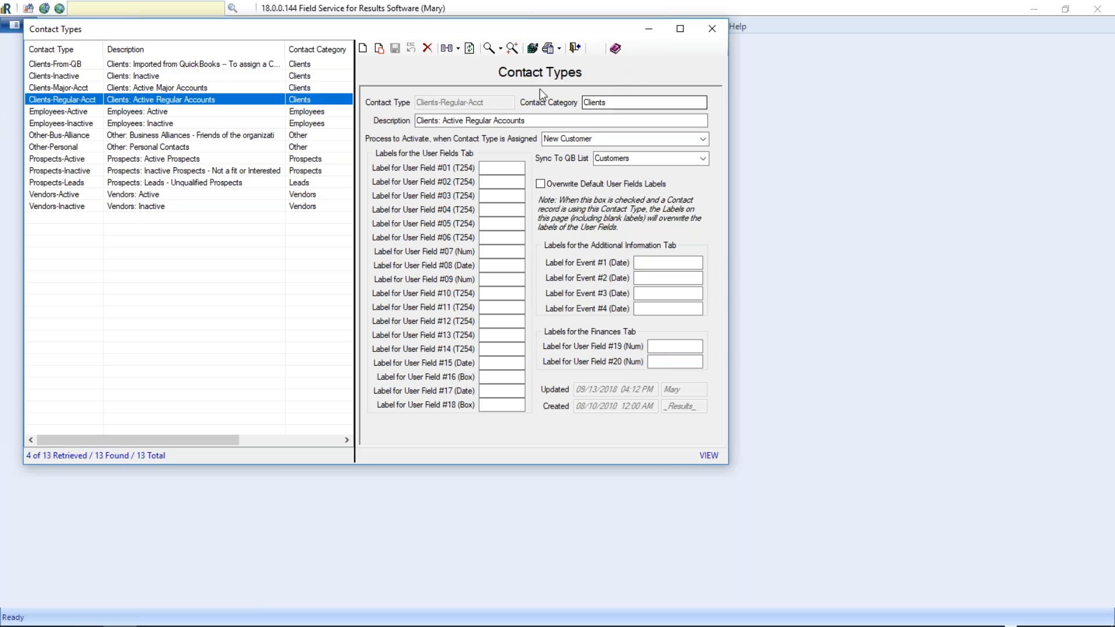
{"action": "left_click", "coordinate": [156, 87]}
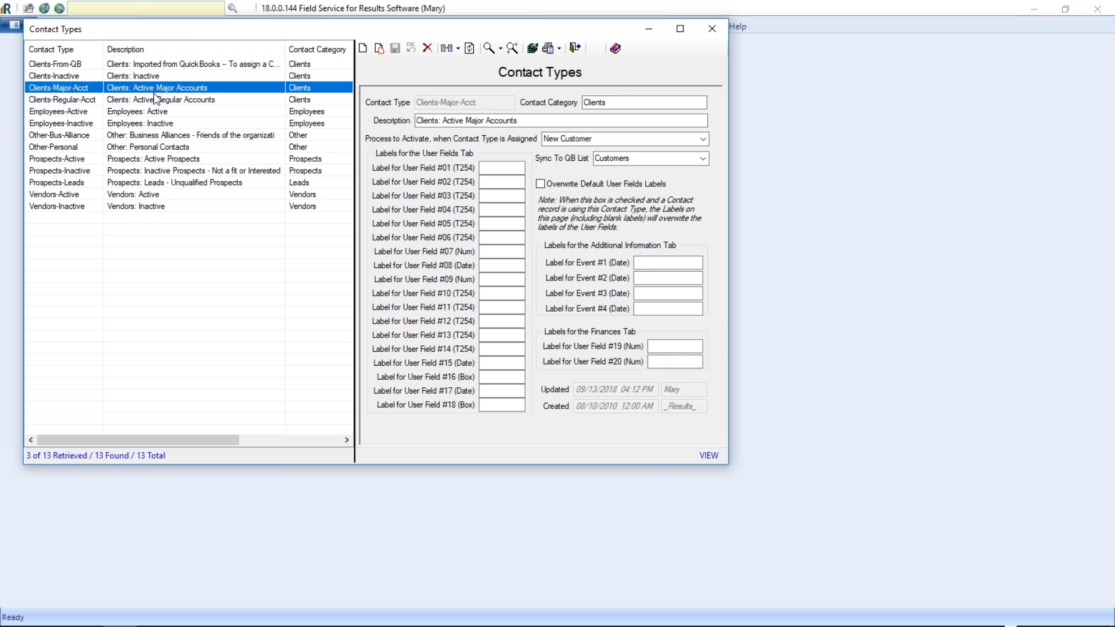
{"action": "left_click", "coordinate": [703, 138]}
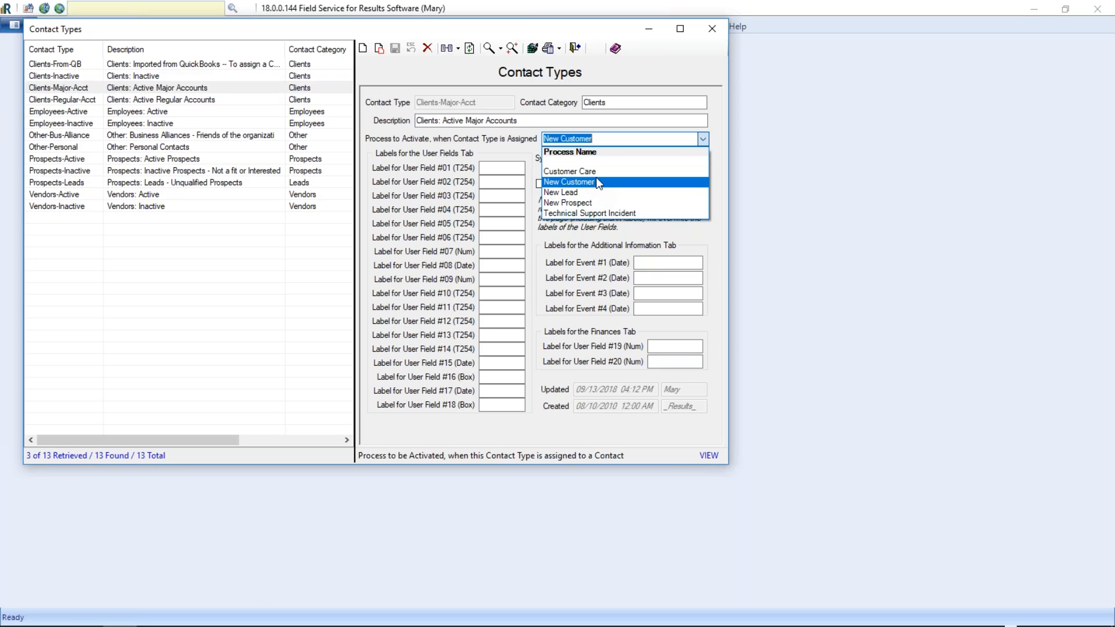
{"action": "left_click", "coordinate": [626, 136]}
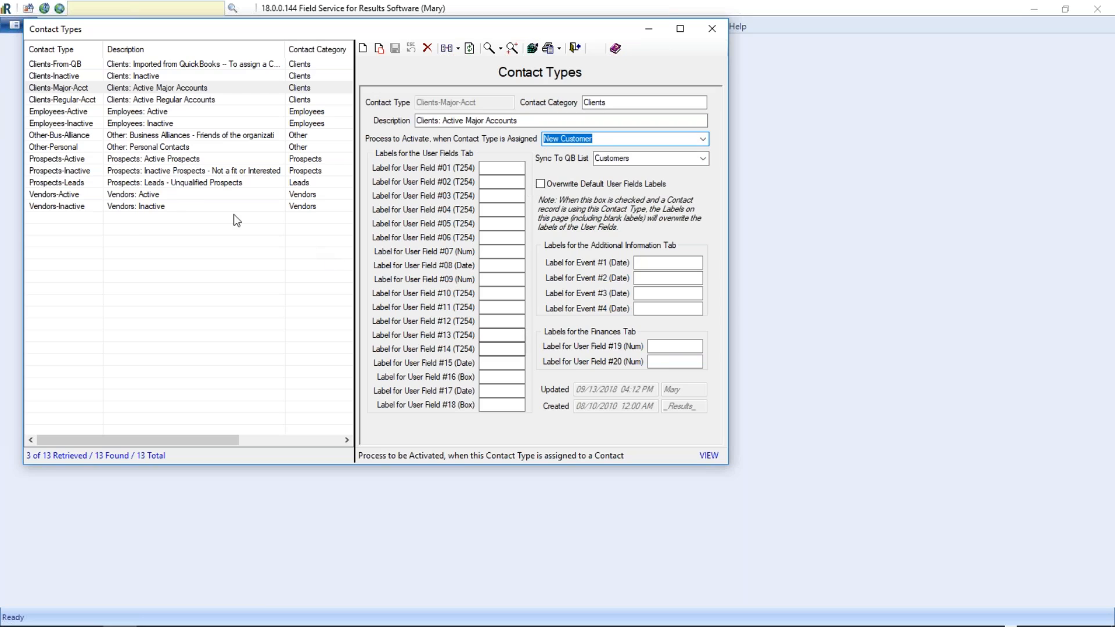
{"action": "left_click", "coordinate": [713, 29]}
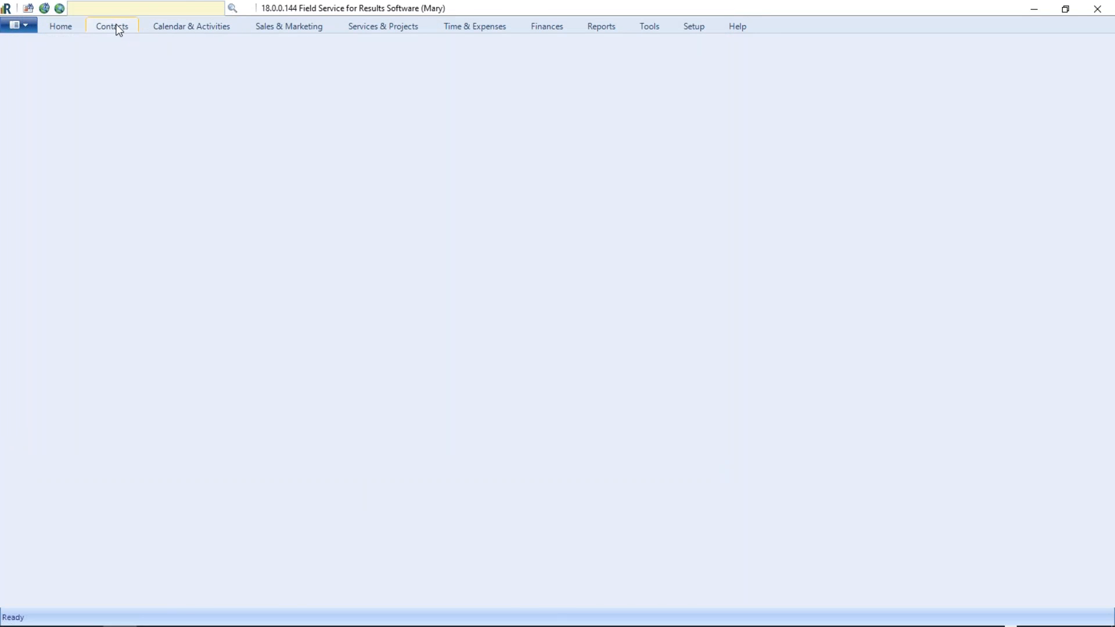
- Open the contacts list, sort it by type and filter the Type column by "pr"
{"action": "left_click", "coordinate": [120, 28]}
{"action": "left_click", "coordinate": [23, 57]}
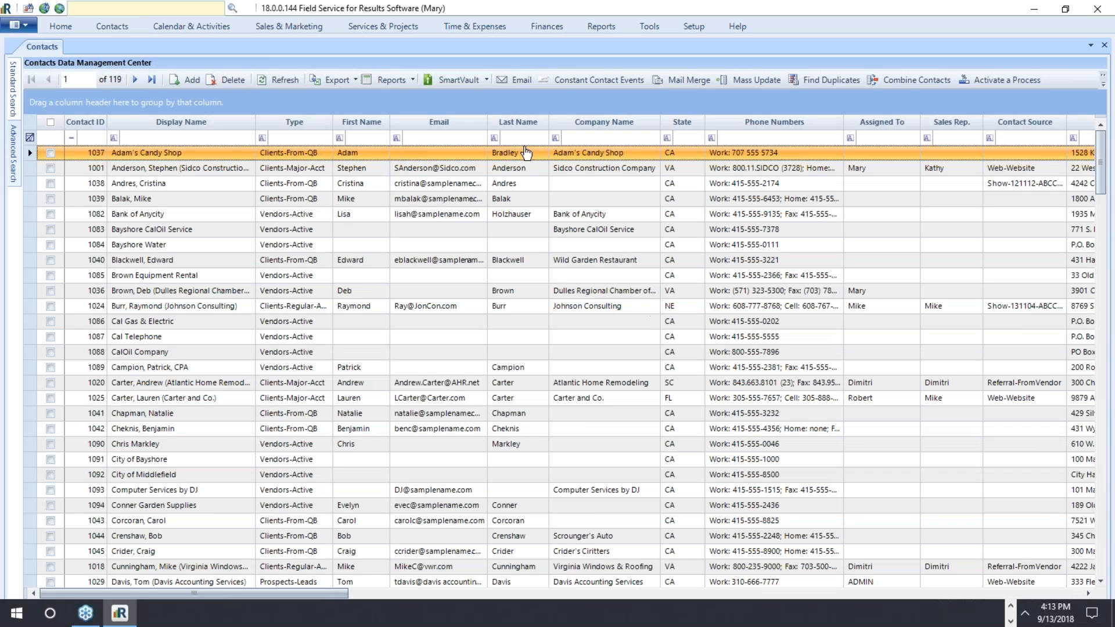
{"action": "left_click", "coordinate": [299, 128]}
{"action": "left_click", "coordinate": [294, 138]}
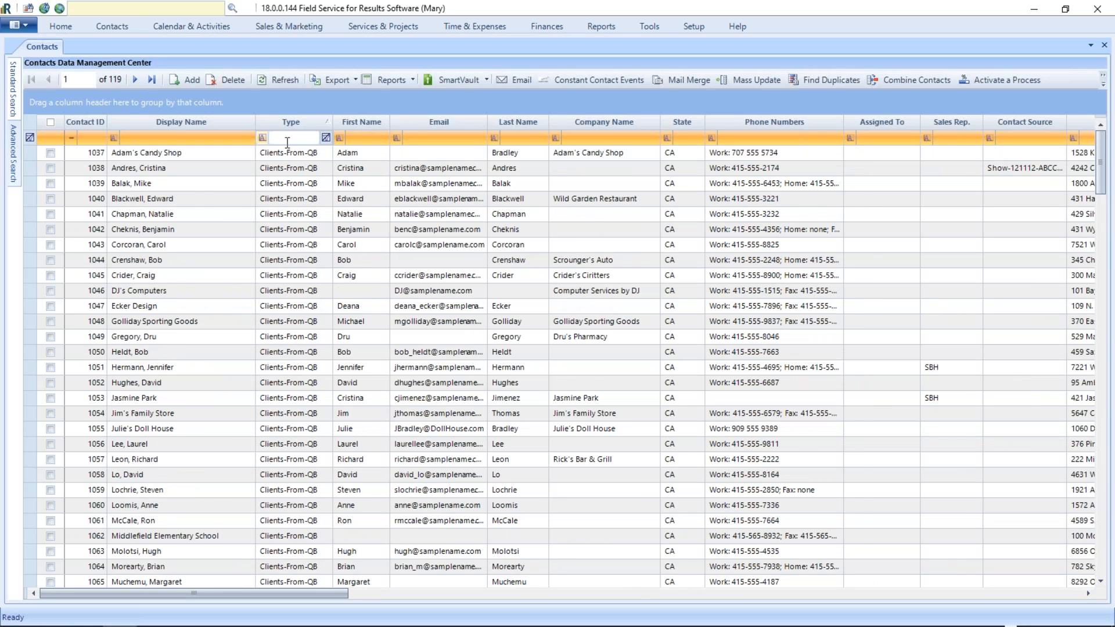
{"action": "type", "text": "pr"}
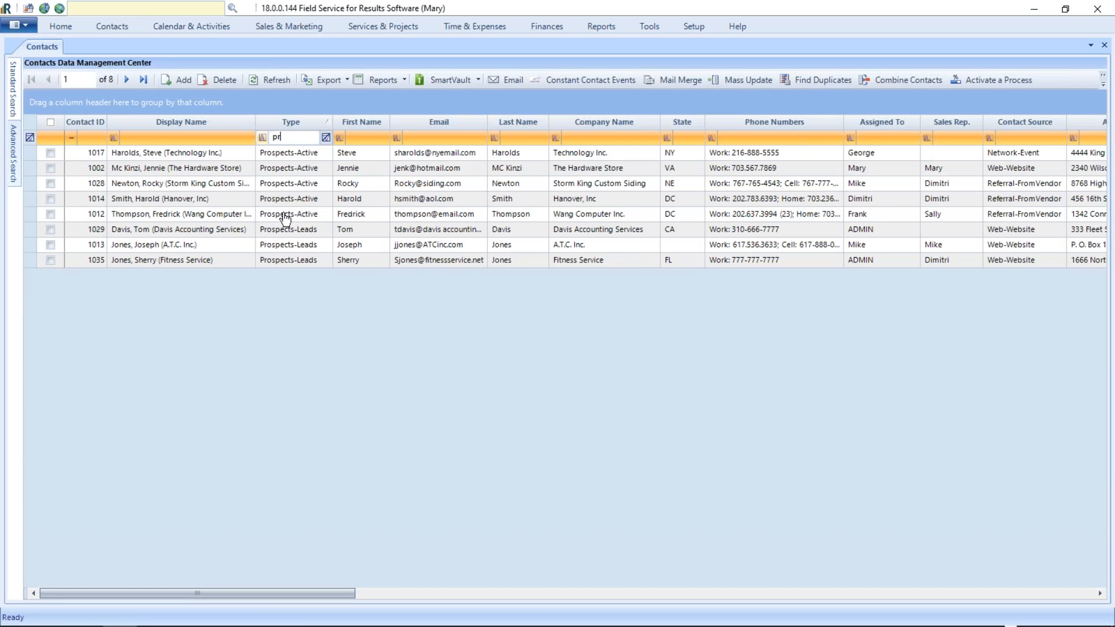
- Open the contact record for The Hardware Store and review its existing activities
{"action": "double_click", "coordinate": [190, 172]}
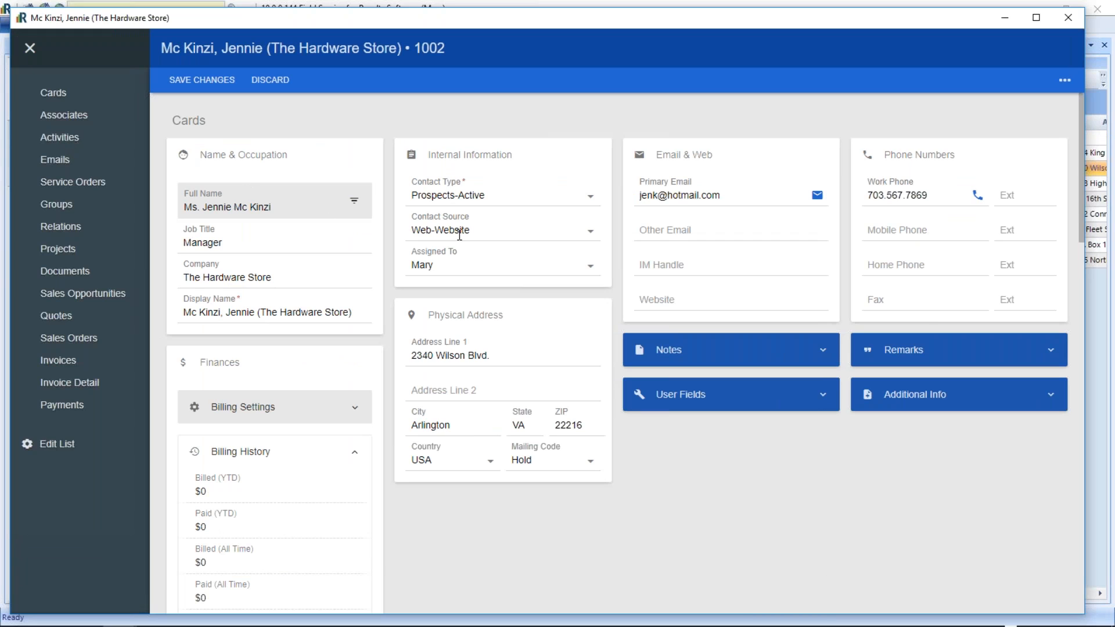
{"action": "left_click", "coordinate": [59, 138]}
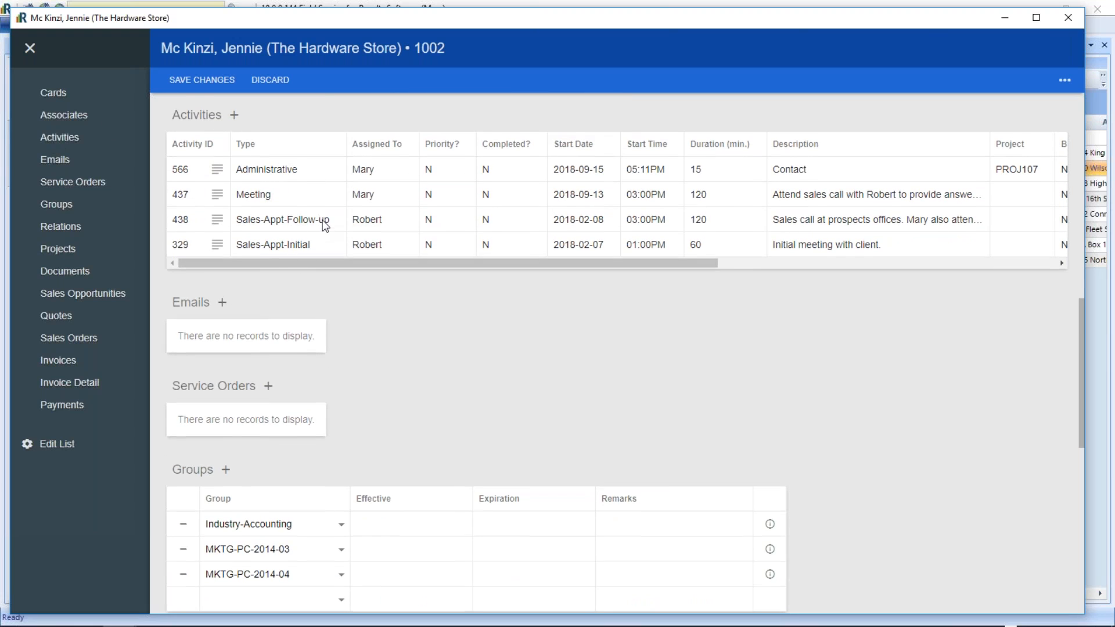
{"action": "scroll", "coordinate": [324, 225], "scroll_direction": "up", "scroll_amount": 12}
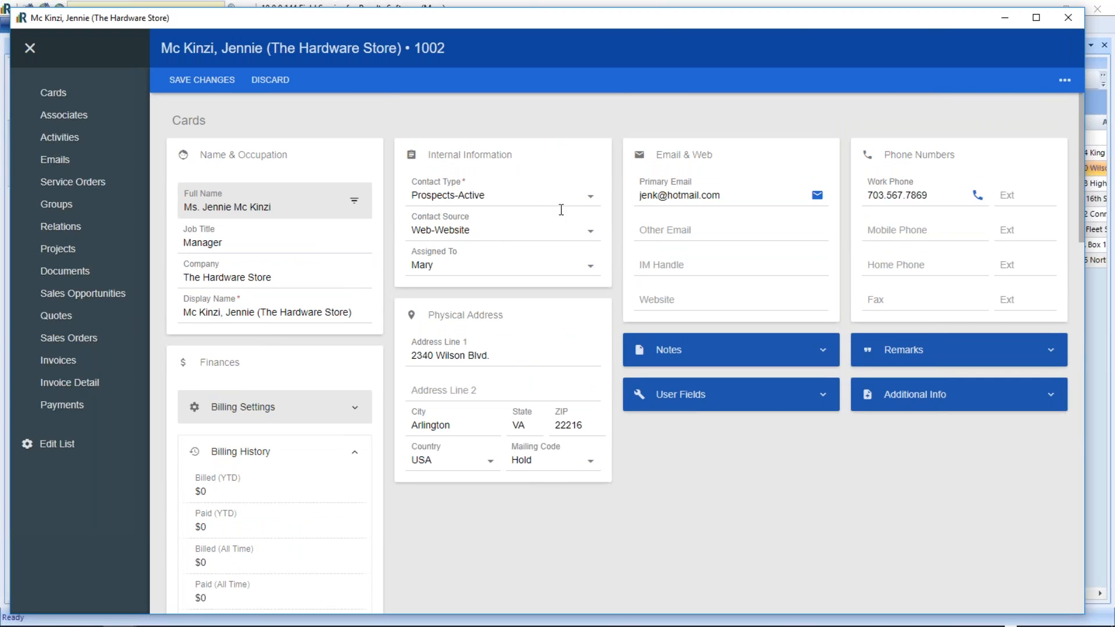
- Set The Hardware Store contact's type to Clients-Regular-Acct, save the changes and acknowledge the process notice
{"action": "left_click", "coordinate": [588, 198]}
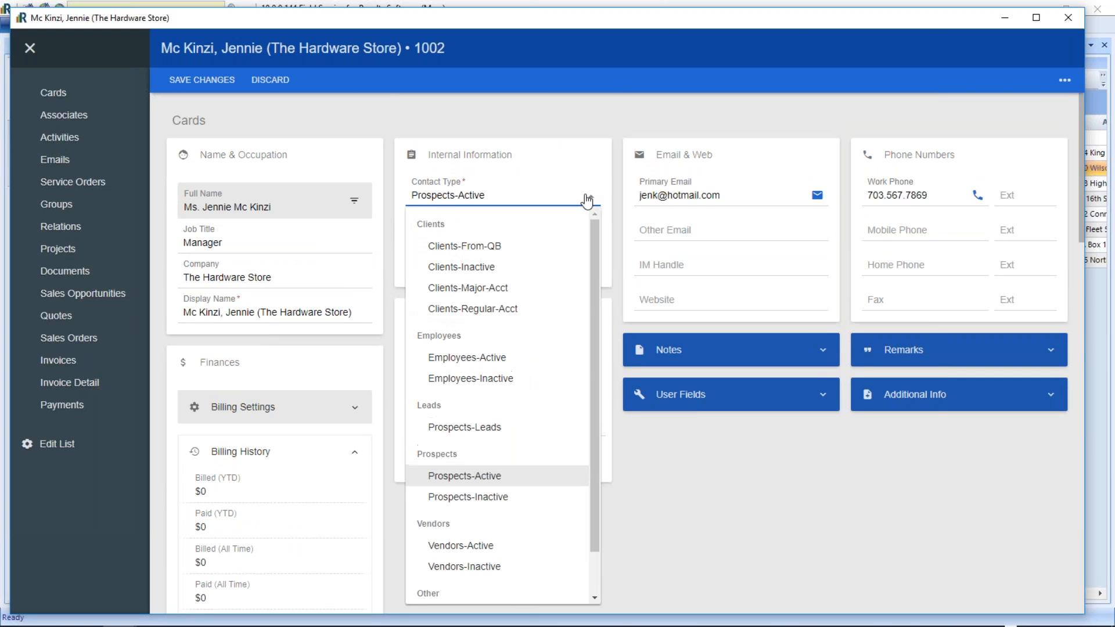
{"action": "left_click", "coordinate": [491, 309]}
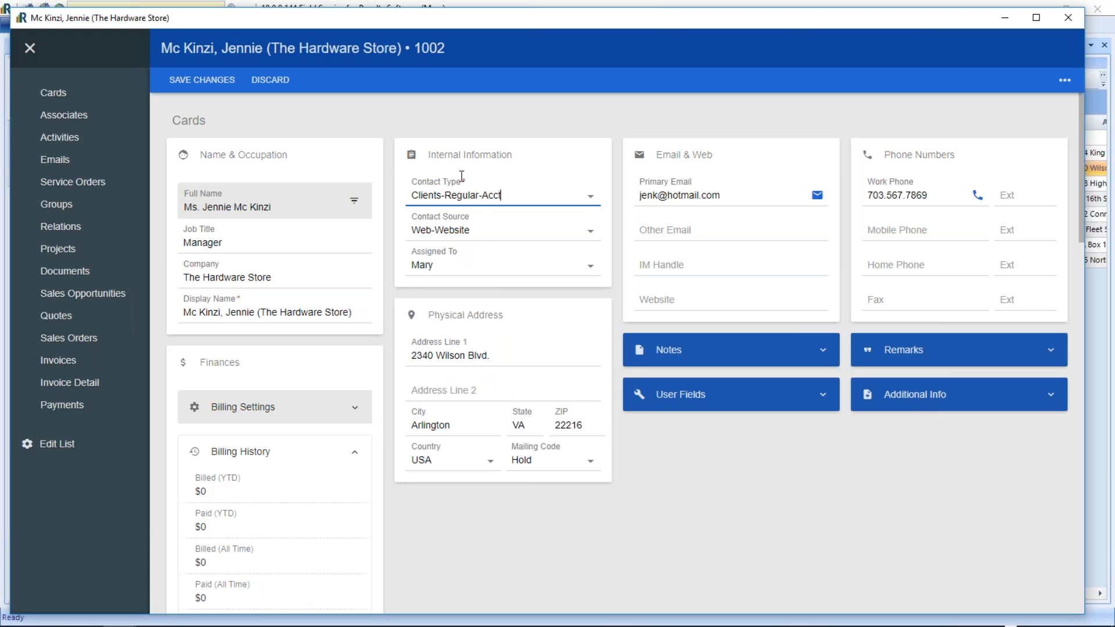
{"action": "left_click", "coordinate": [203, 81]}
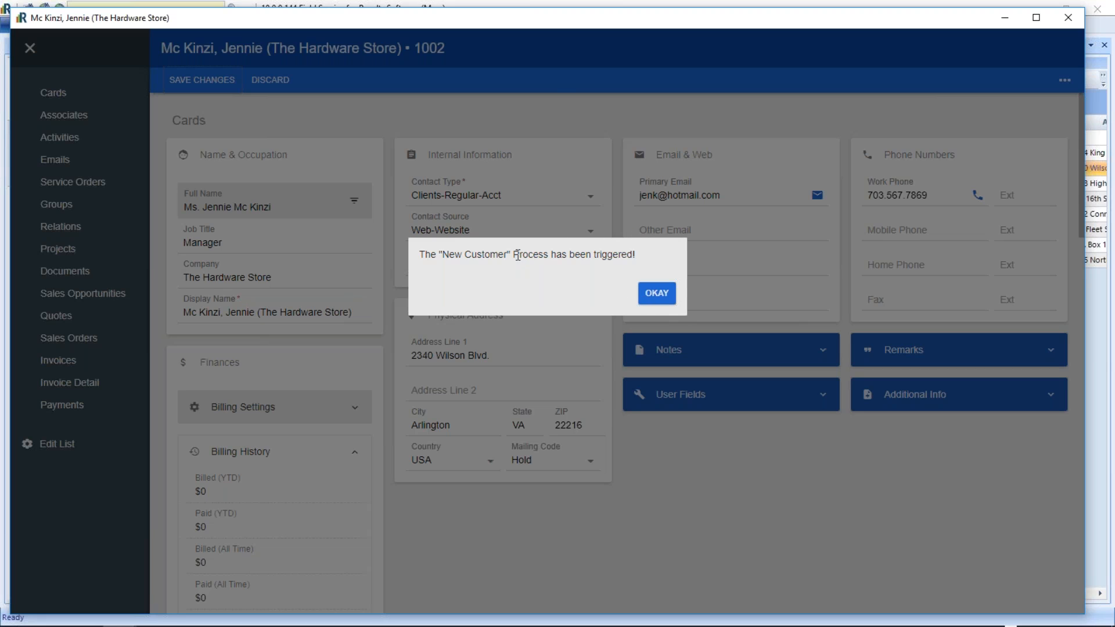
{"action": "left_click", "coordinate": [655, 299]}
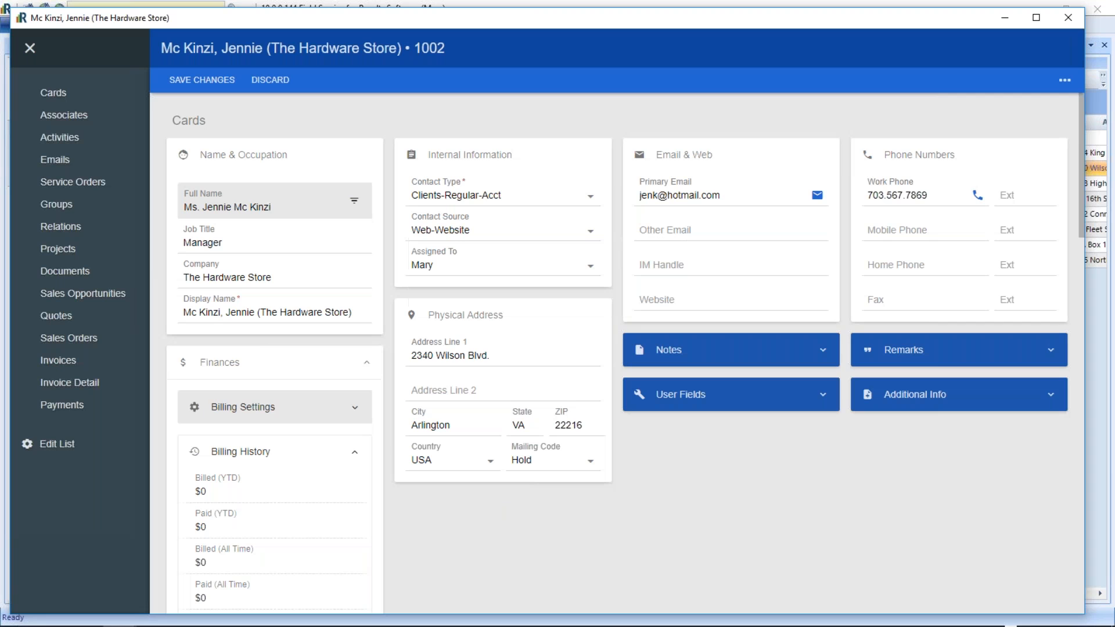
- Review The Hardware Store contact's activities and examine the details of the "Meeting to verify no regrets." activity
{"action": "left_click", "coordinate": [66, 139]}
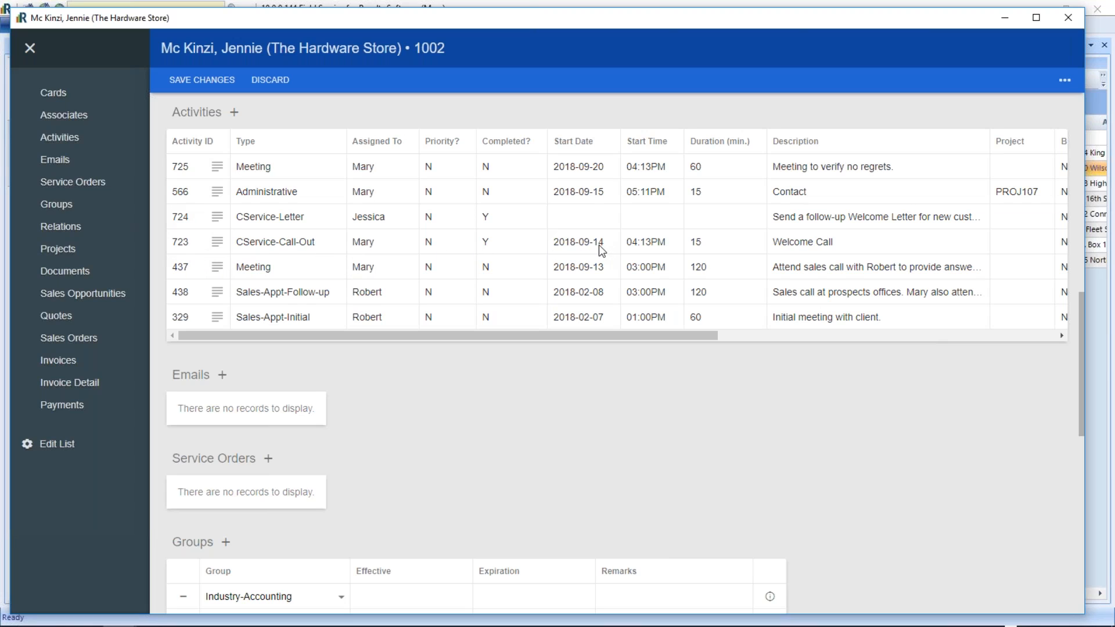
{"action": "mouse_move", "coordinate": [1058, 622]}
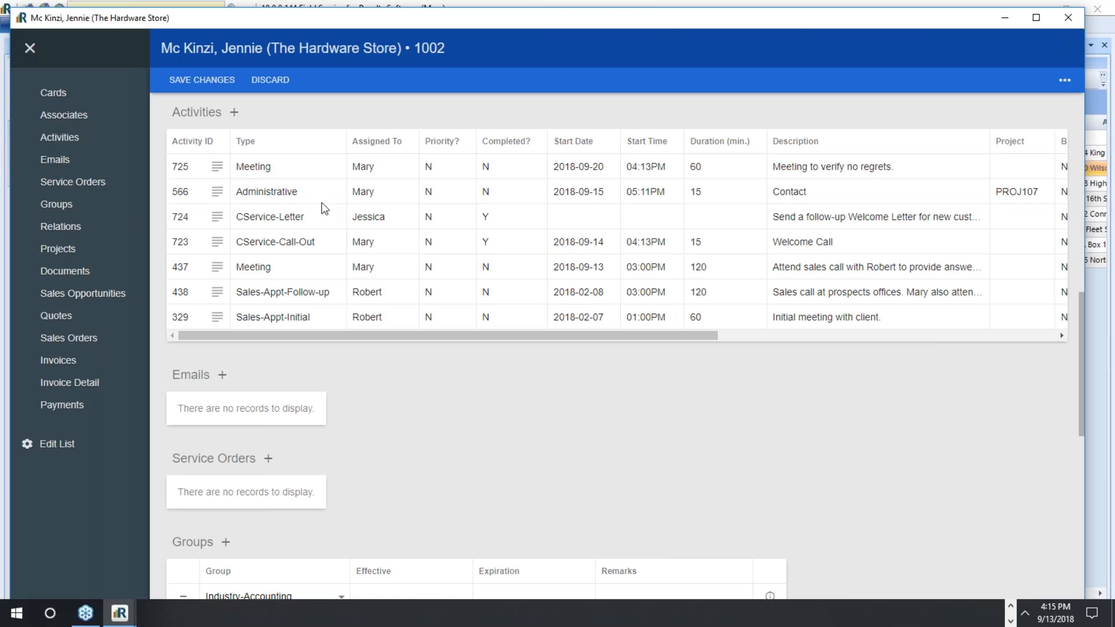
{"action": "left_click", "coordinate": [815, 170]}
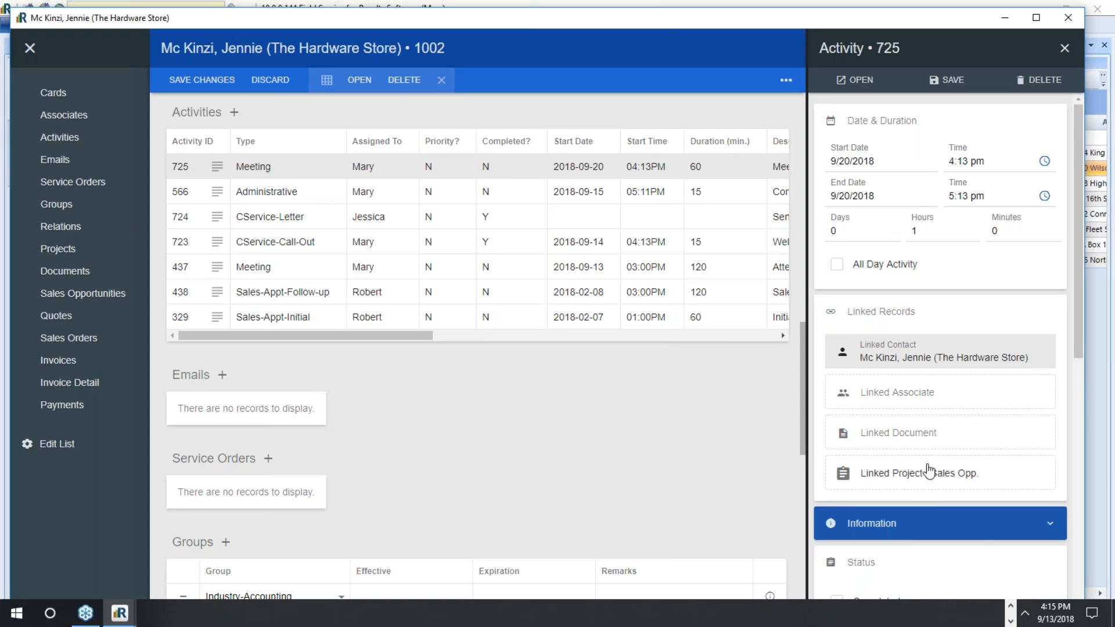
{"action": "scroll", "coordinate": [929, 472], "scroll_direction": "down", "scroll_amount": 5}
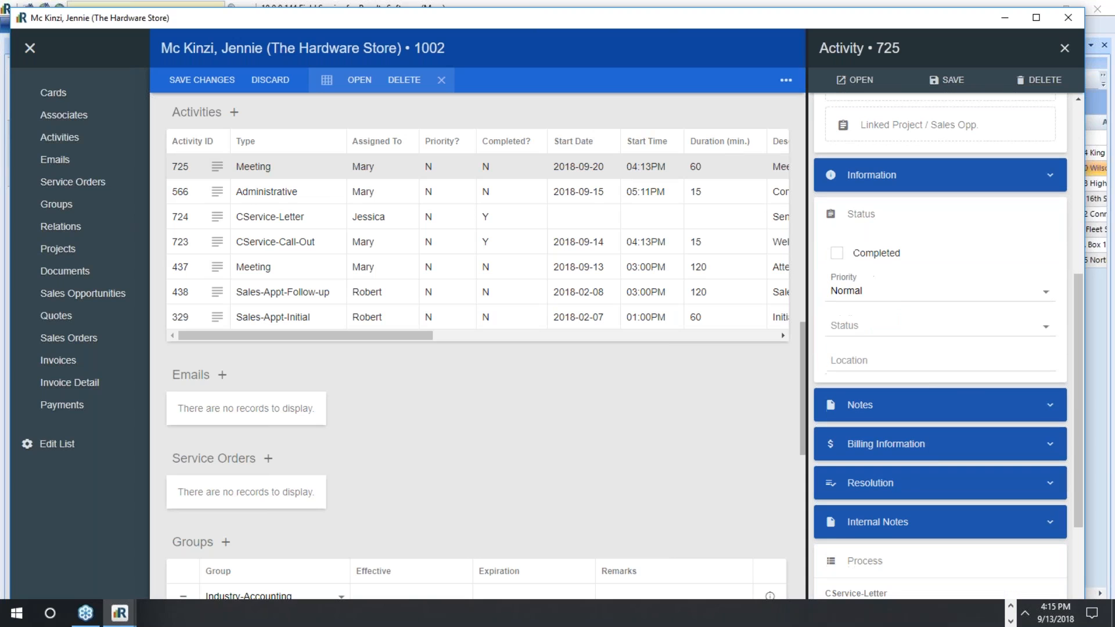
{"action": "scroll", "coordinate": [941, 349], "scroll_direction": "up", "scroll_amount": 5}
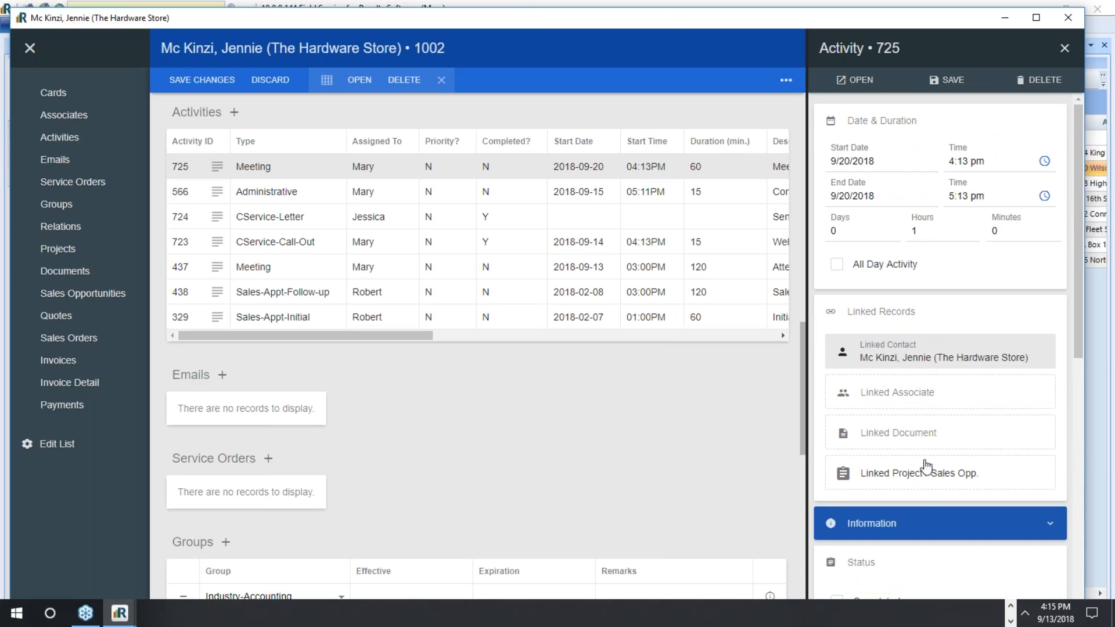
{"action": "left_click", "coordinate": [925, 530]}
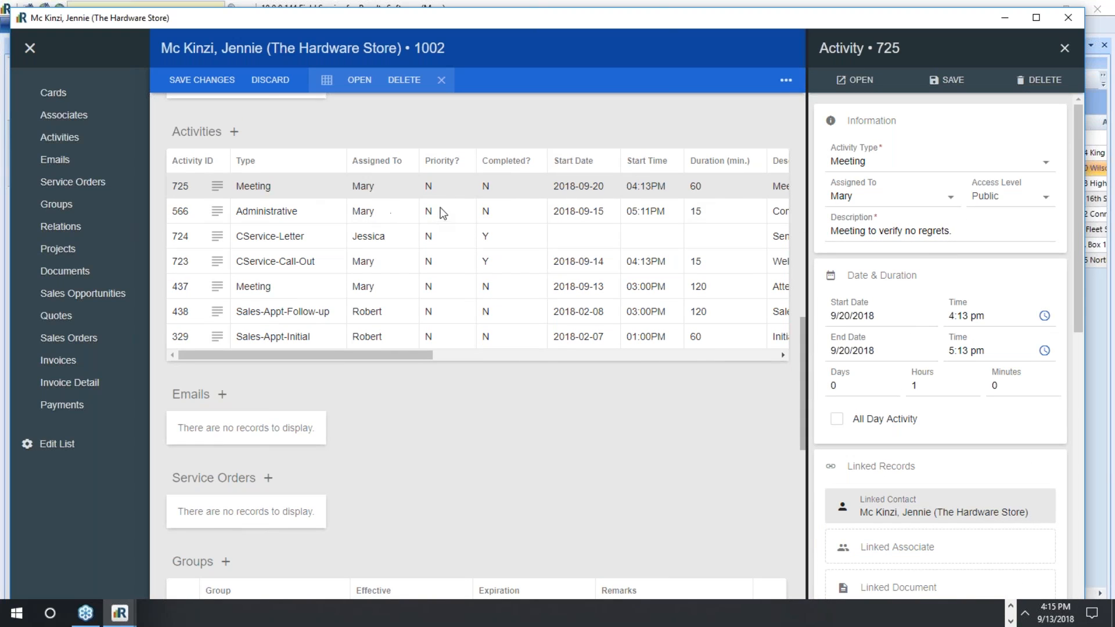
- Examine the details of the CService-Letter and CService-Call-Out activities and close the contact record
{"action": "left_click", "coordinate": [284, 244]}
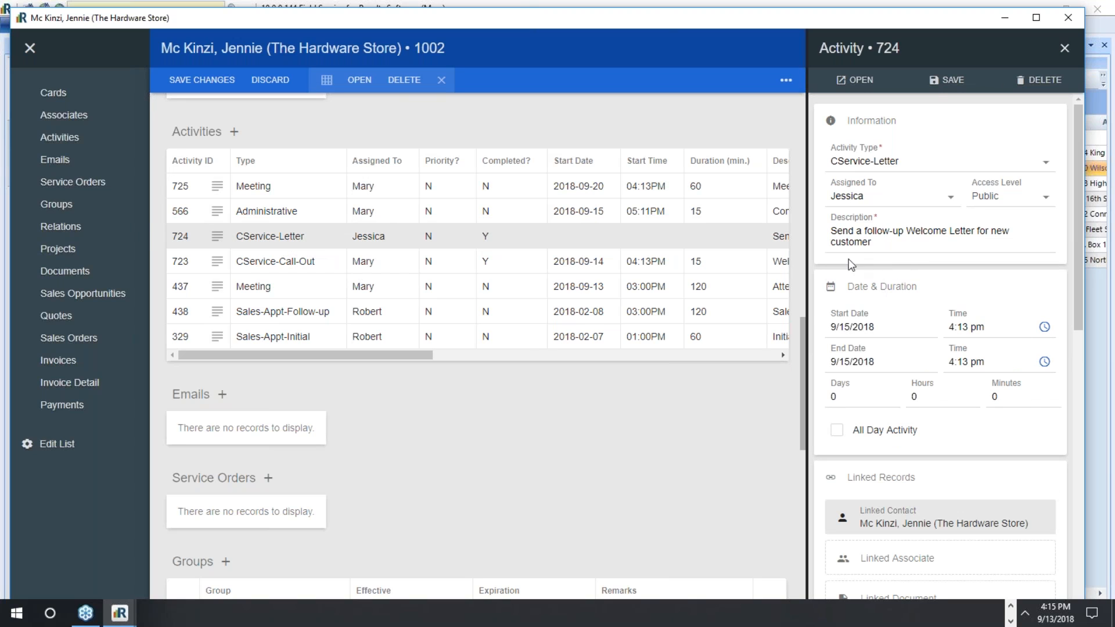
{"action": "left_click", "coordinate": [864, 195]}
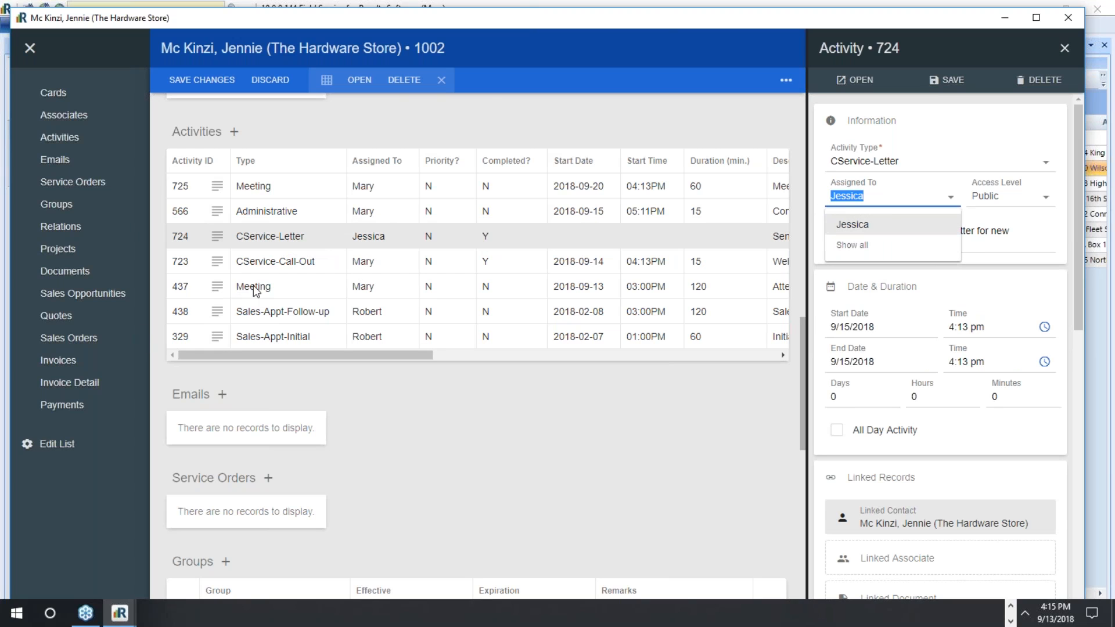
{"action": "left_click", "coordinate": [253, 285]}
{"action": "left_click", "coordinate": [270, 262]}
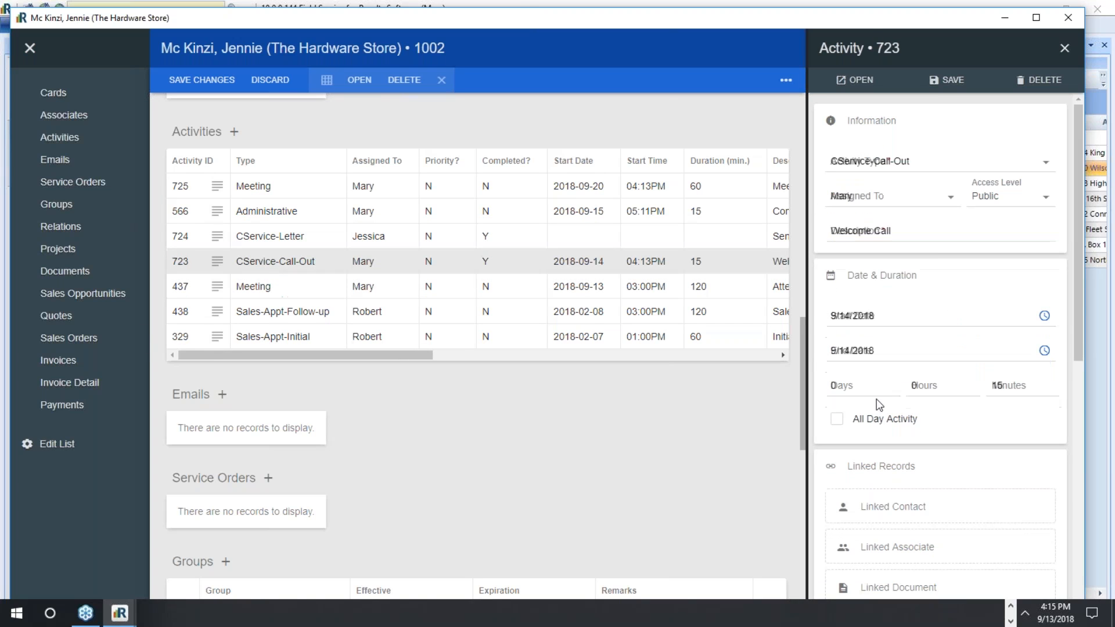
{"action": "left_click_drag", "start_coordinate": [897, 233], "coordinate": [786, 234]}
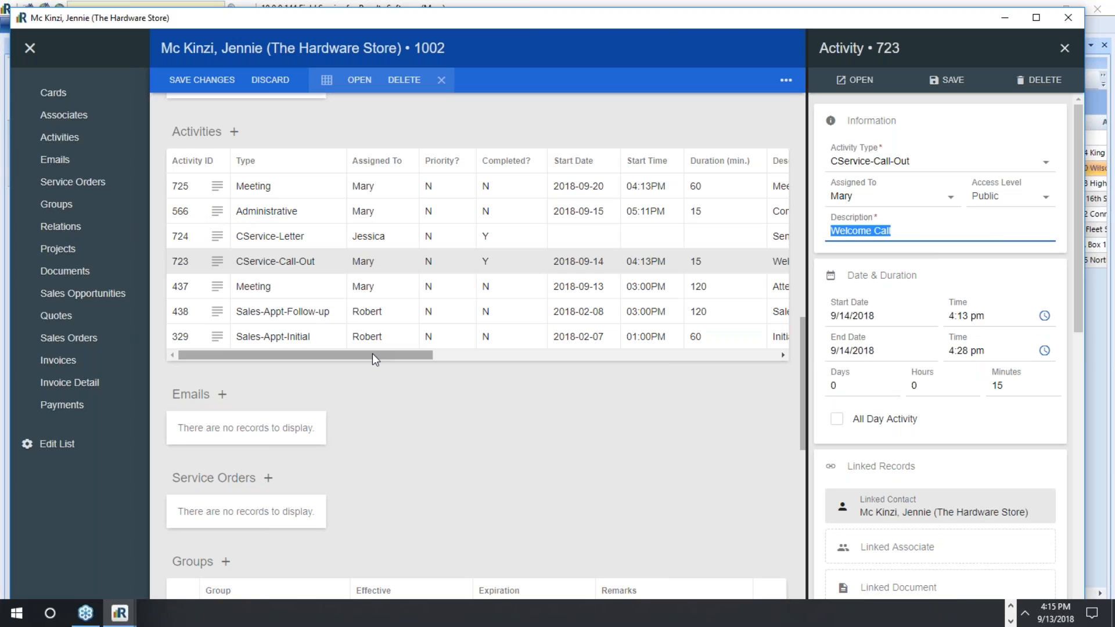
{"action": "left_click", "coordinate": [1066, 55]}
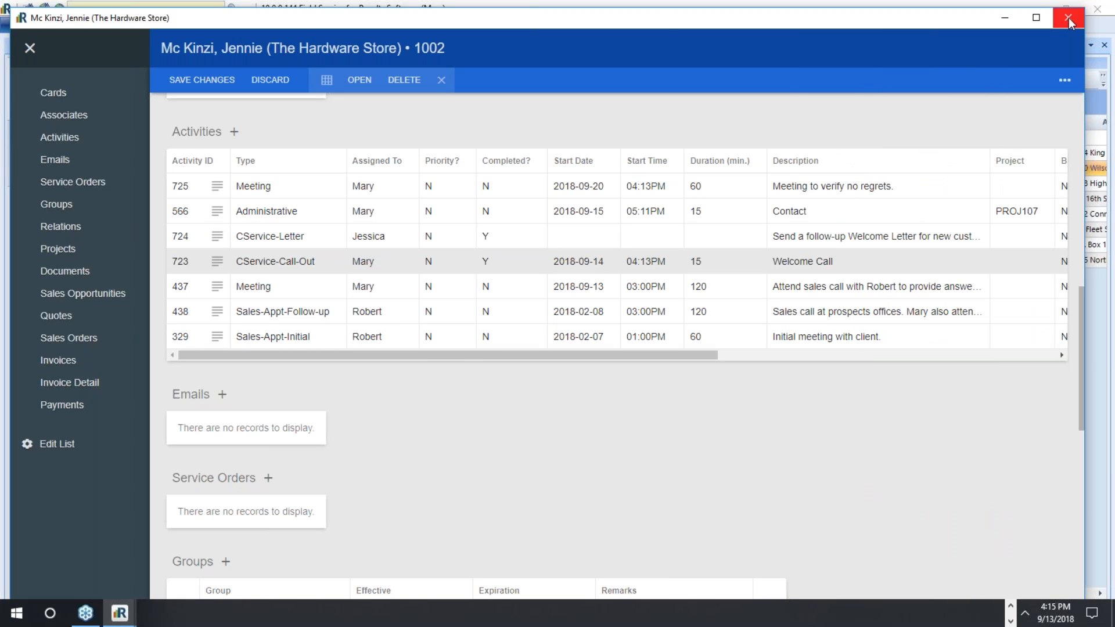
{"action": "left_click", "coordinate": [1070, 23]}
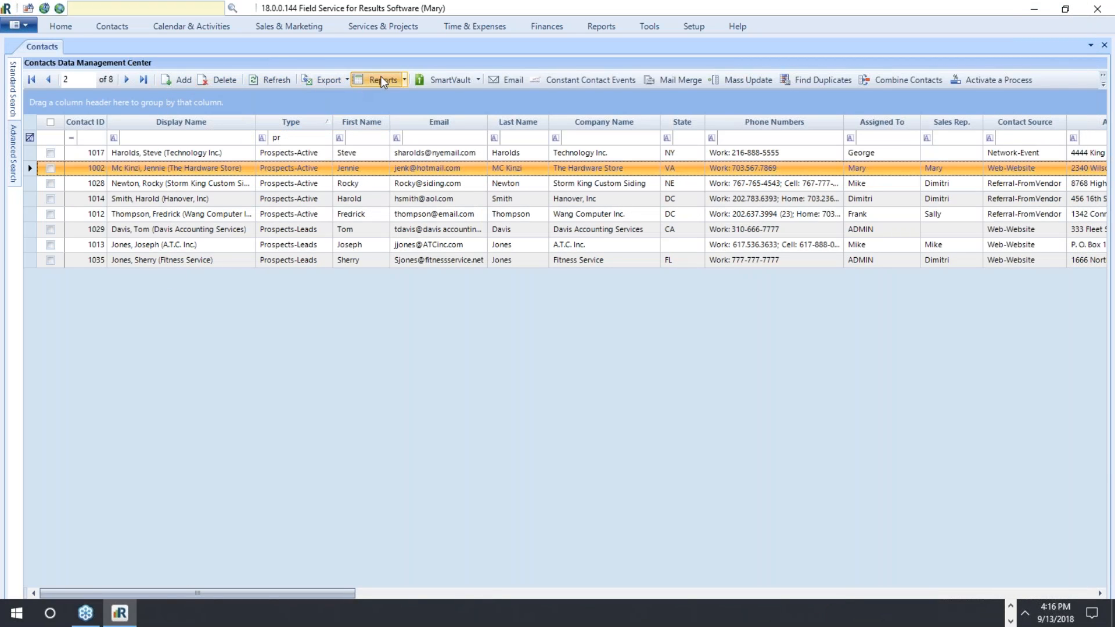
- Show the unfiltered contacts list and open the activities of the Wild Garden Restaurant contact
{"action": "left_click", "coordinate": [357, 85]}
{"action": "left_click", "coordinate": [849, 114]}
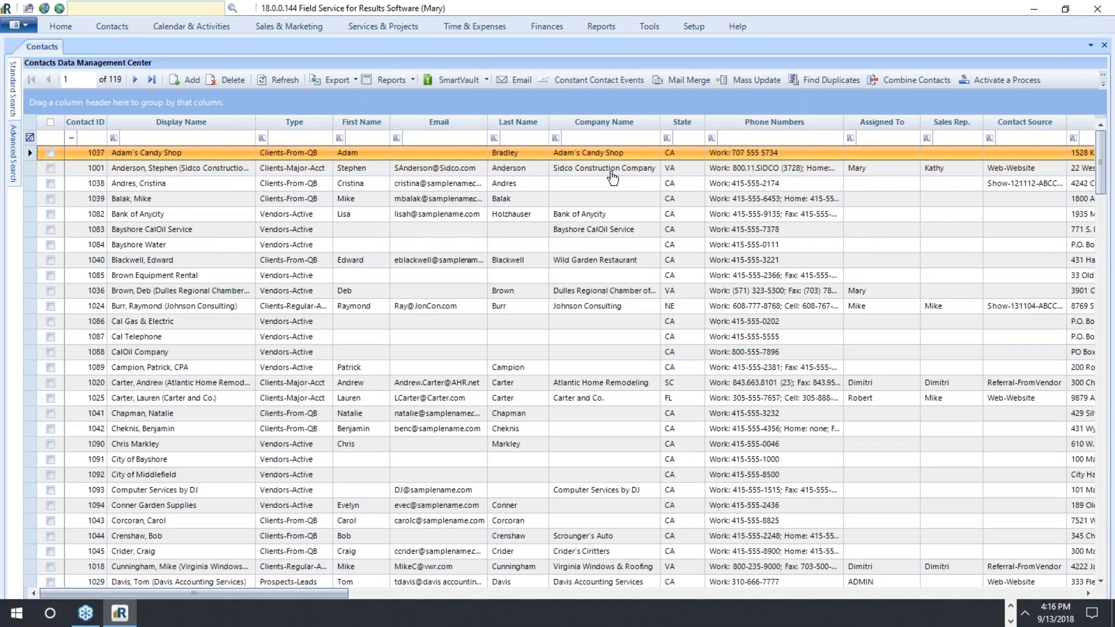
{"action": "double_click", "coordinate": [163, 261]}
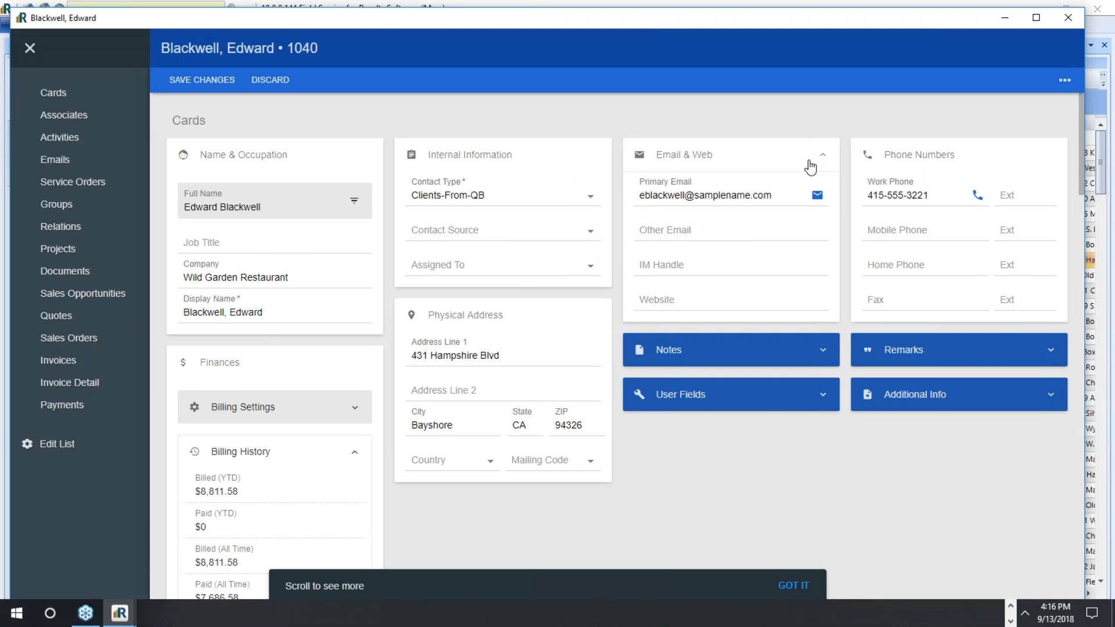
{"action": "left_click", "coordinate": [59, 138]}
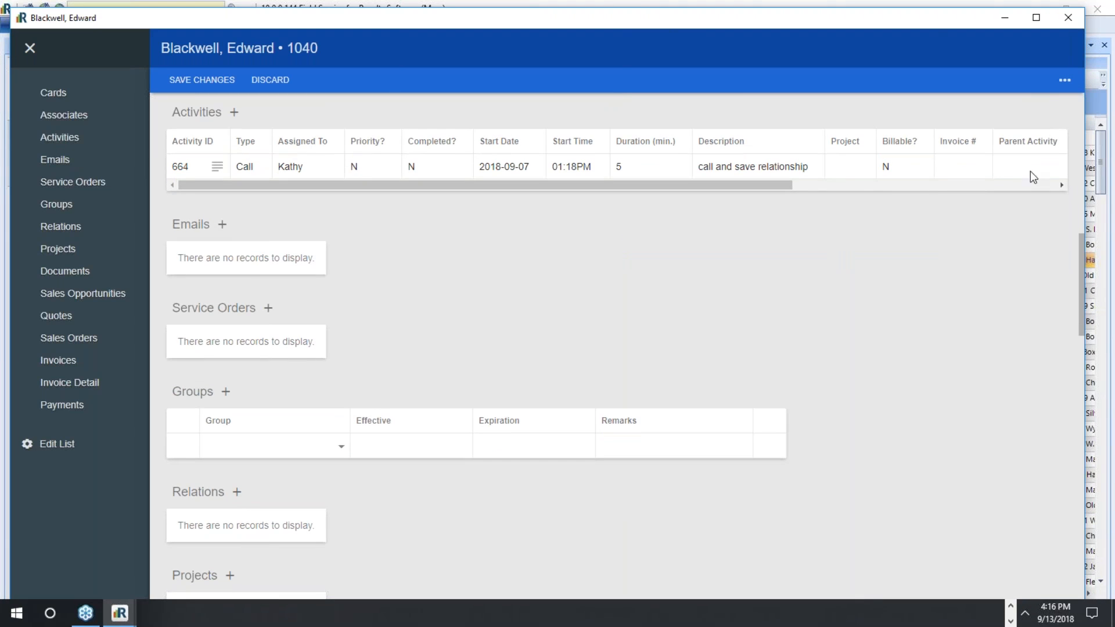
- Manually activate the Customer Care process for the Wild Garden Restaurant contact
{"action": "left_click", "coordinate": [1067, 80]}
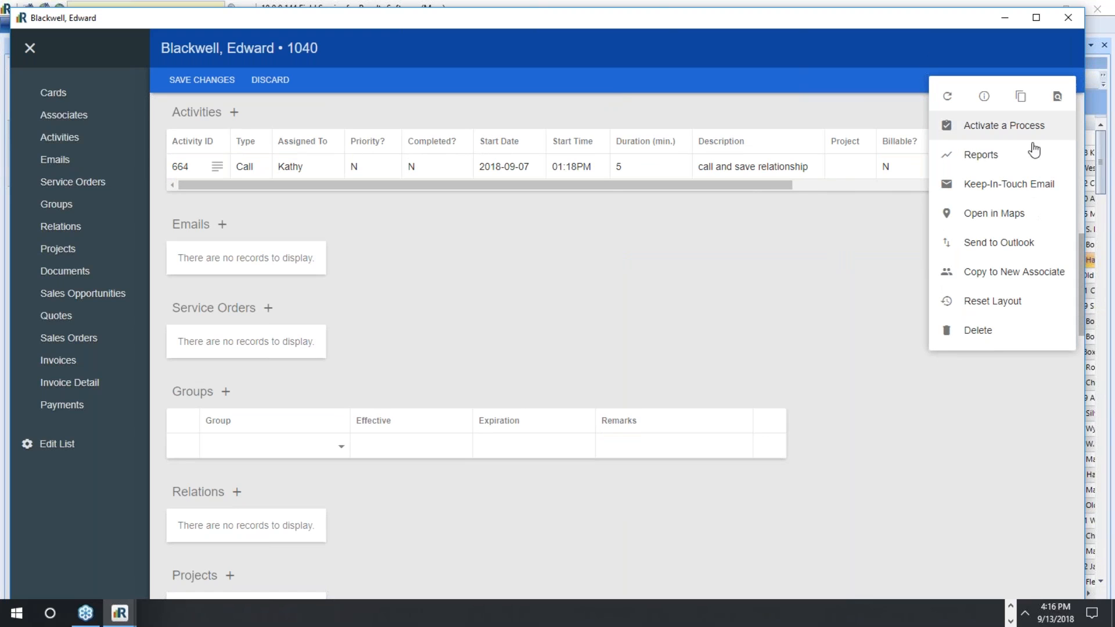
{"action": "left_click", "coordinate": [986, 133]}
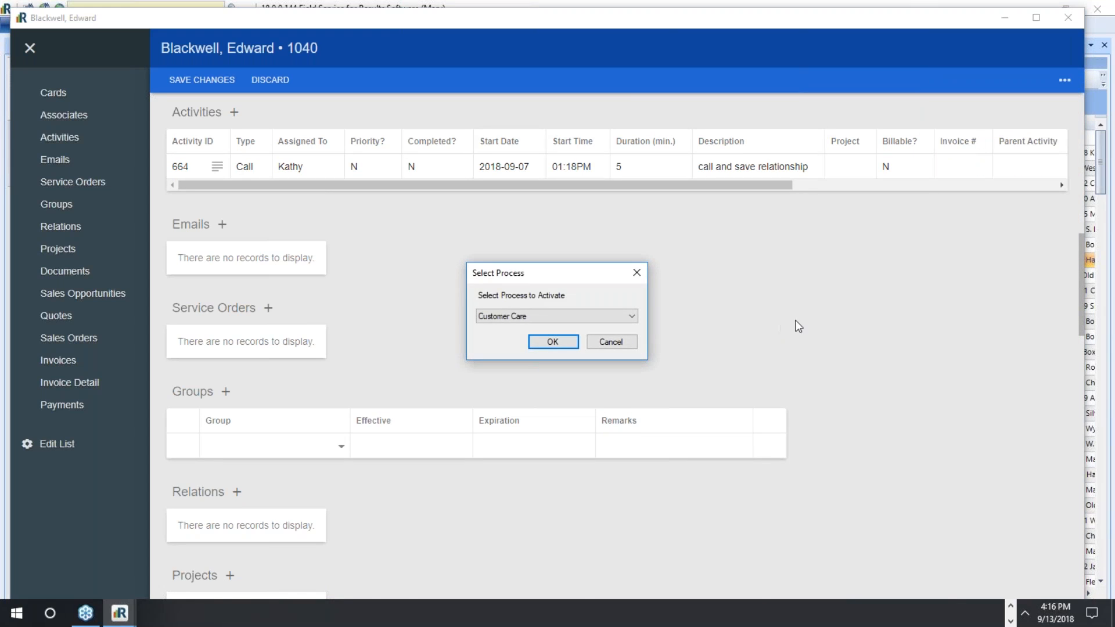
{"action": "left_click", "coordinate": [632, 317]}
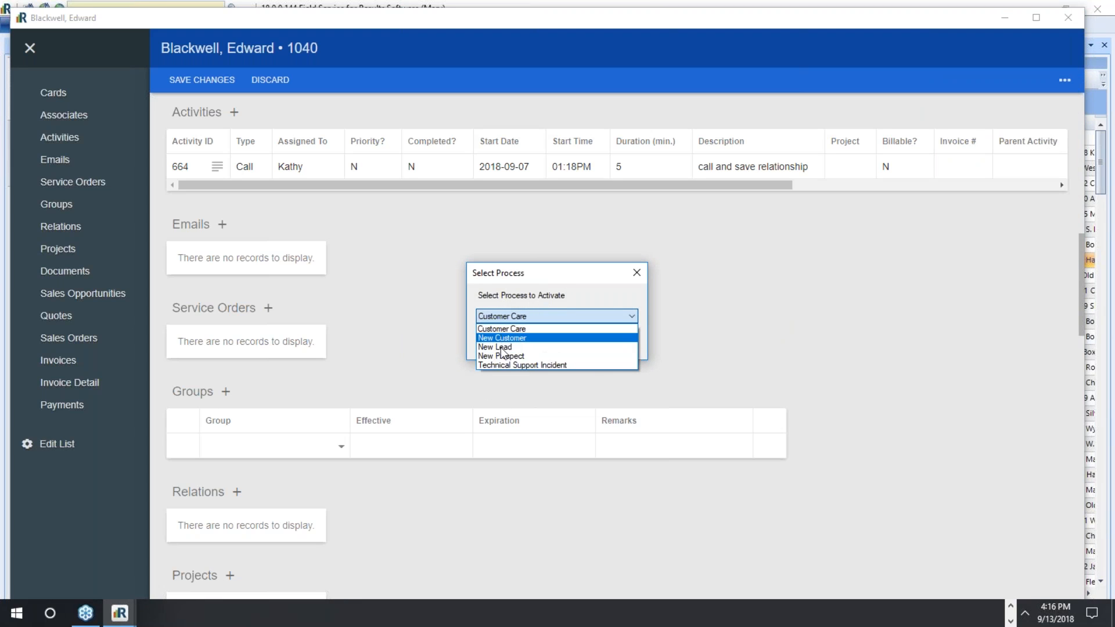
{"action": "left_click", "coordinate": [525, 329]}
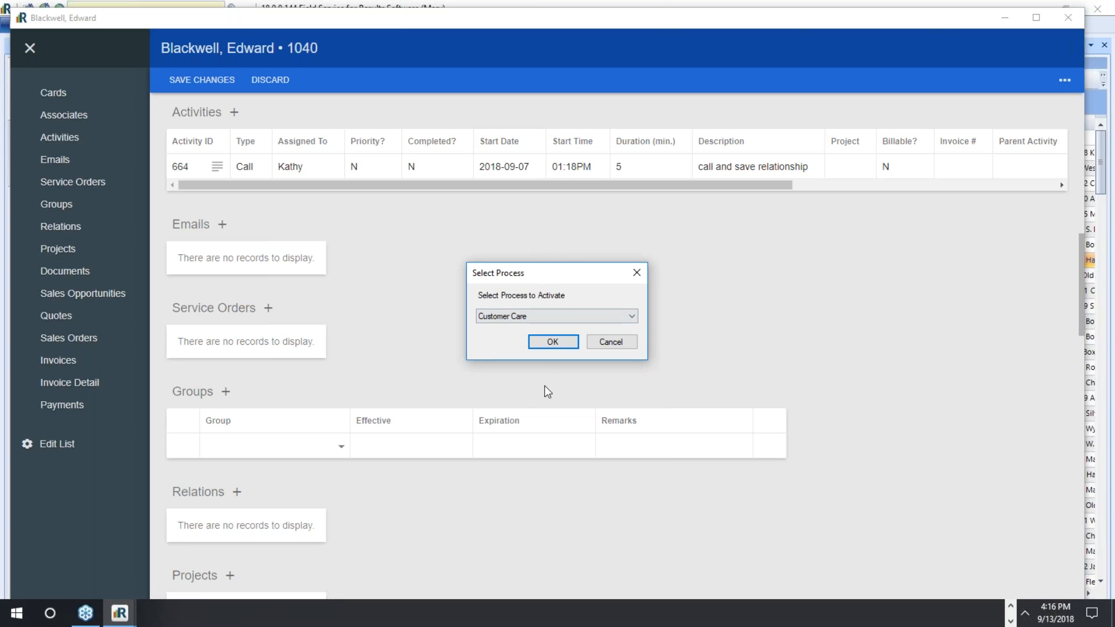
{"action": "left_click", "coordinate": [552, 341]}
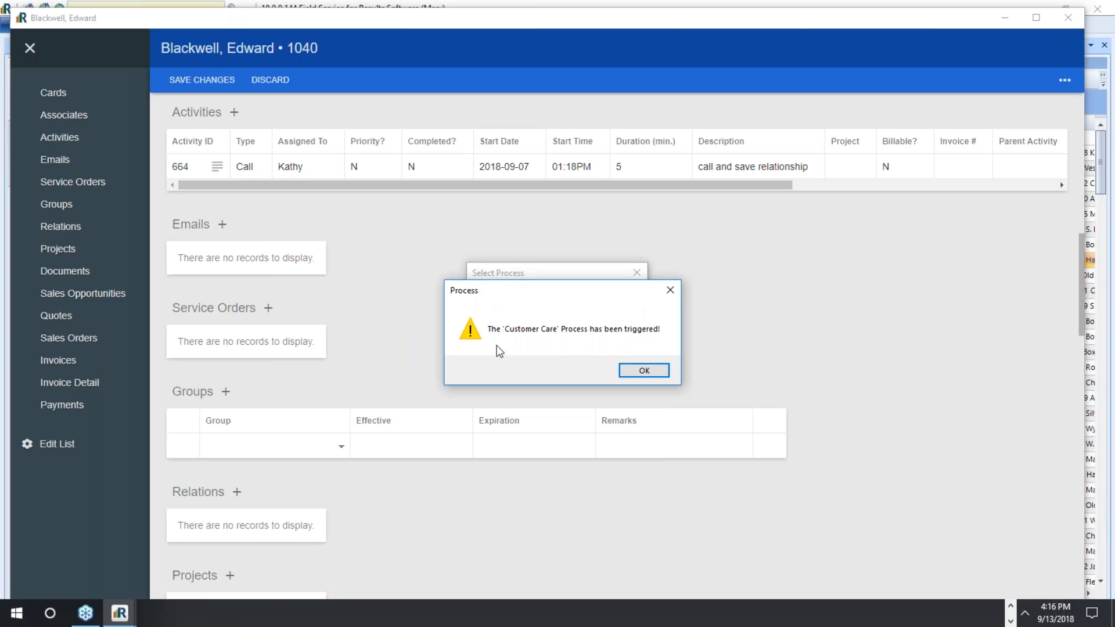
- Review the Wild Garden Restaurant contact's activities with the Type column widened, and close the contact record
{"action": "left_click", "coordinate": [656, 370]}
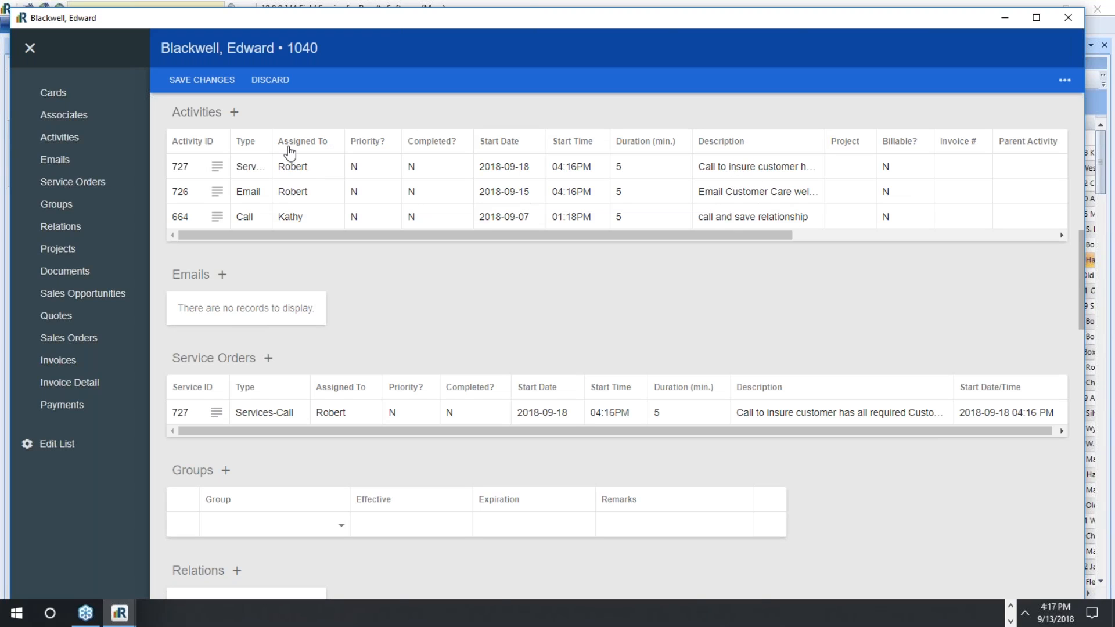
{"action": "left_click_drag", "start_coordinate": [271, 140], "coordinate": [323, 141]}
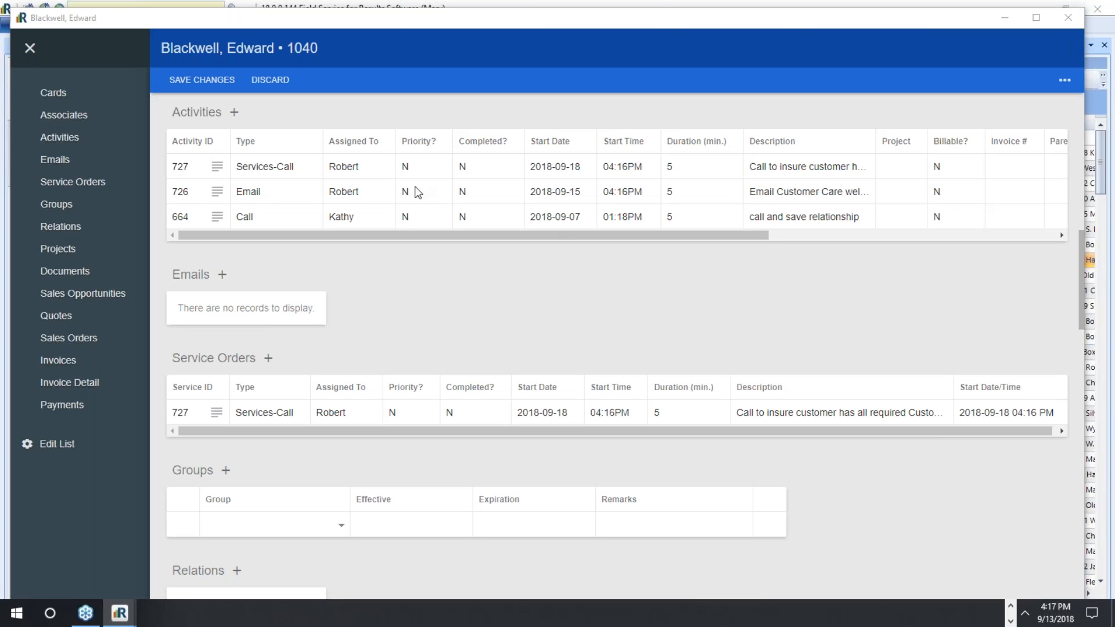
{"action": "left_click", "coordinate": [1068, 17]}
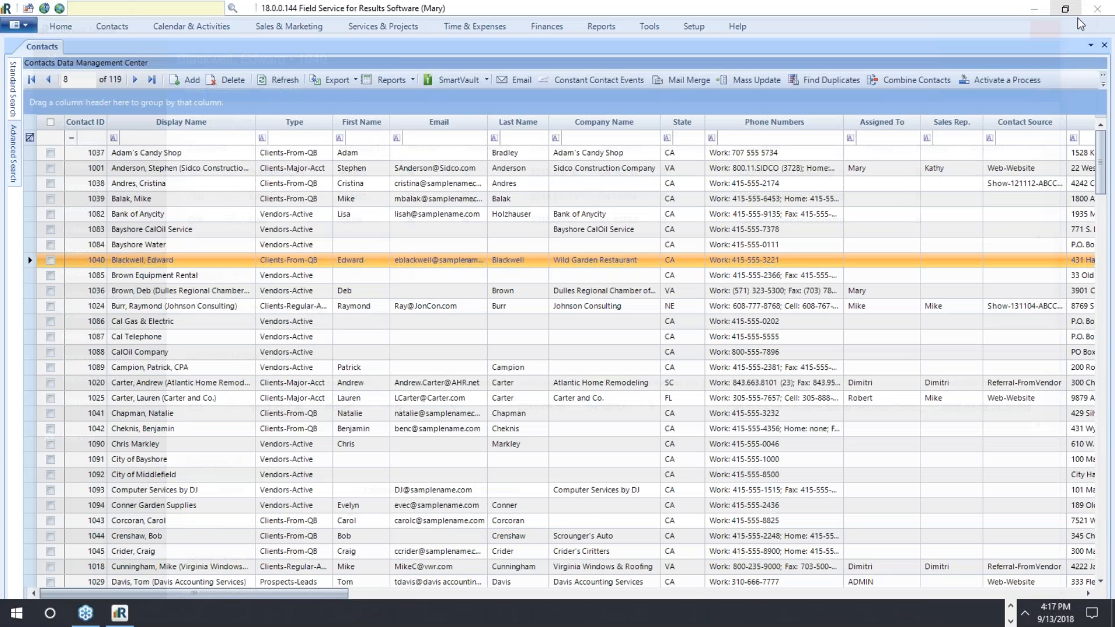
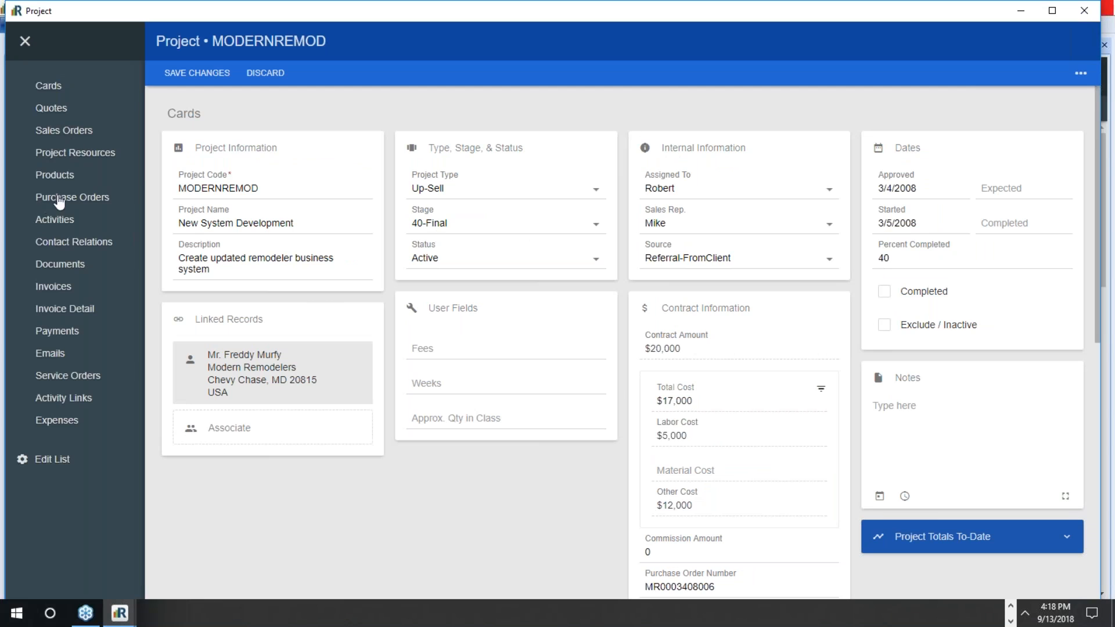
- Set the MODERNREMOD project's stage to 50-Completed and try the Completed and Exclude / Inactive options on and off
{"action": "left_click", "coordinate": [597, 228]}
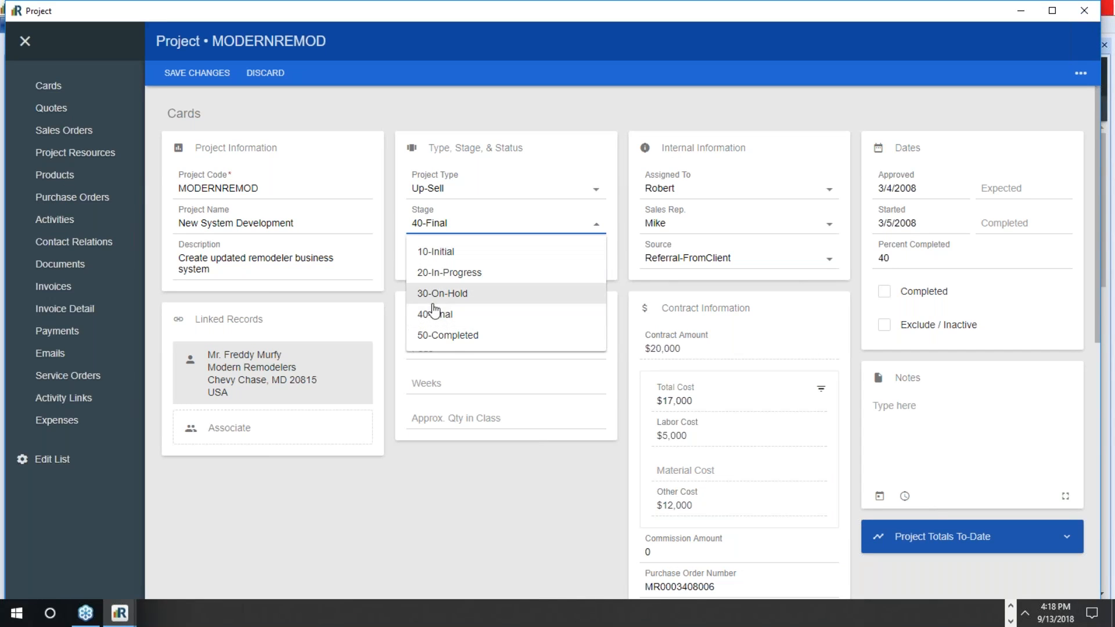
{"action": "left_click", "coordinate": [459, 337]}
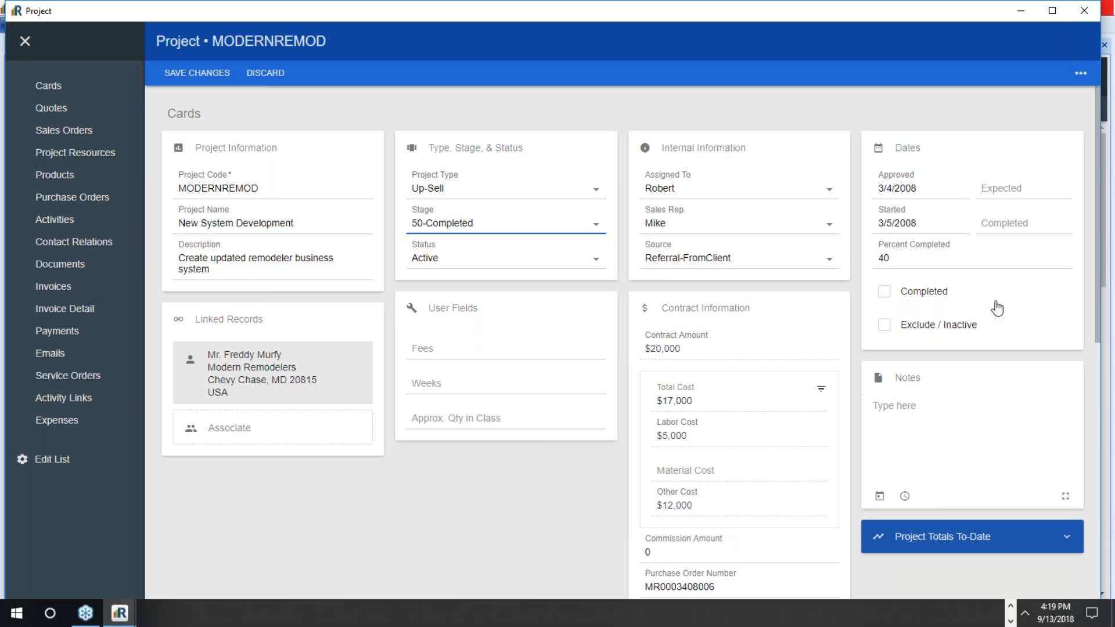
{"action": "left_click", "coordinate": [884, 291]}
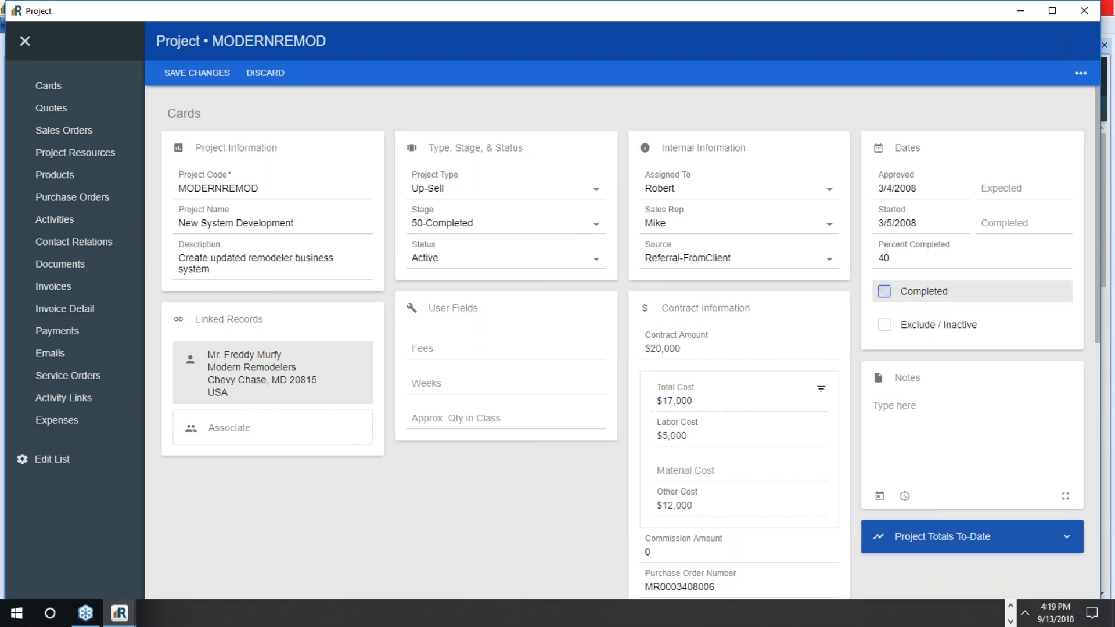
{"action": "left_click", "coordinate": [885, 329]}
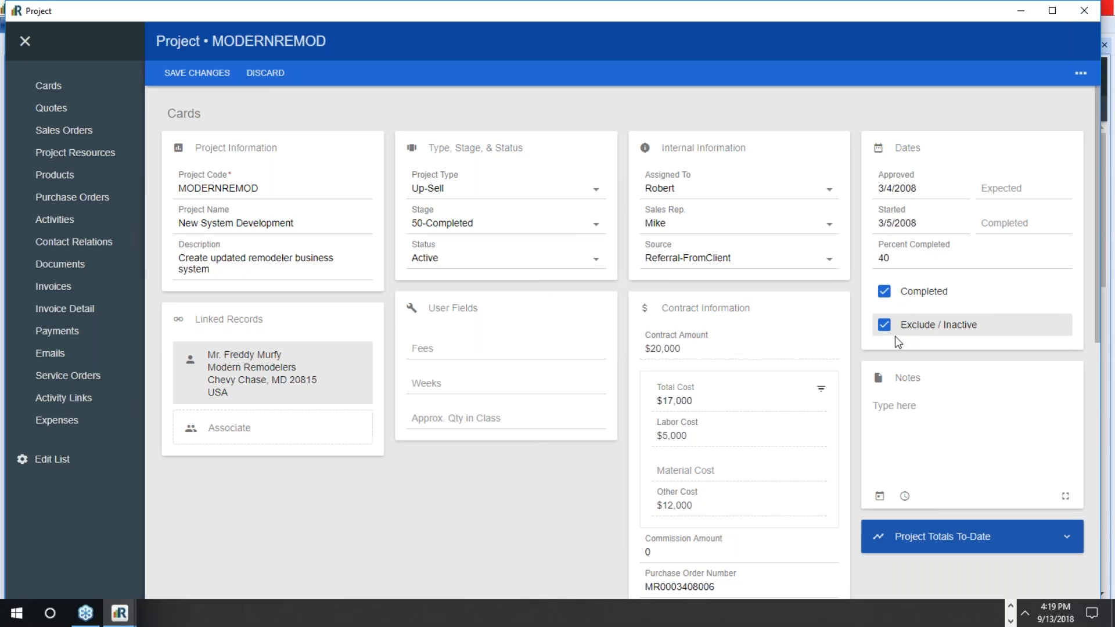
{"action": "left_click", "coordinate": [887, 329]}
{"action": "left_click", "coordinate": [885, 293]}
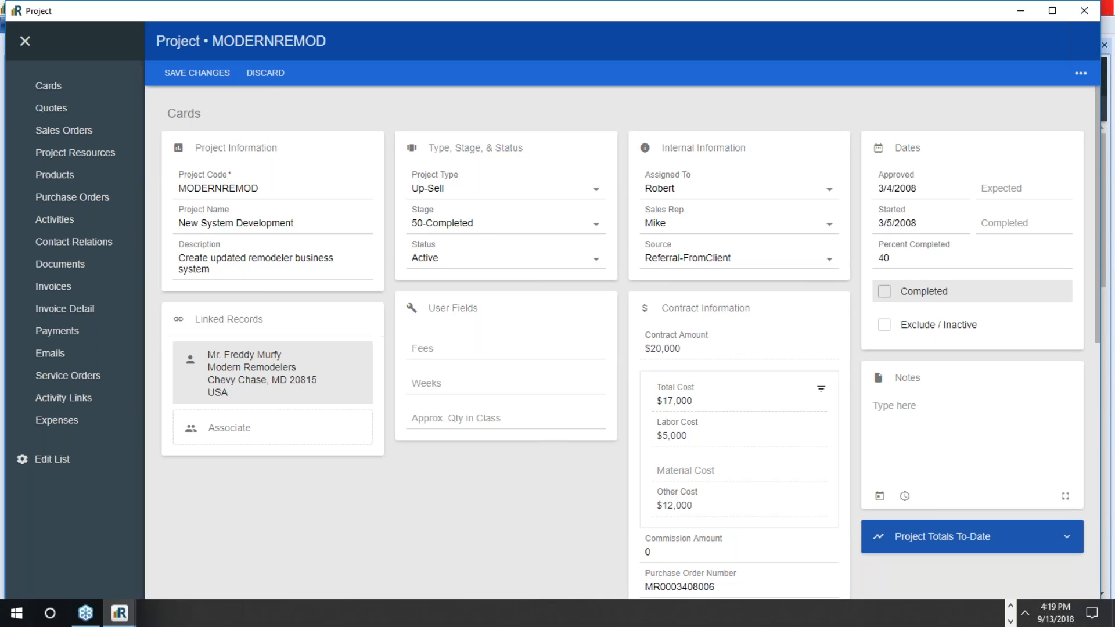
- Start a Meeting activity for the MODERNREMOD project, abandon it, and close the project without saving the changes
{"action": "left_click", "coordinate": [54, 221]}
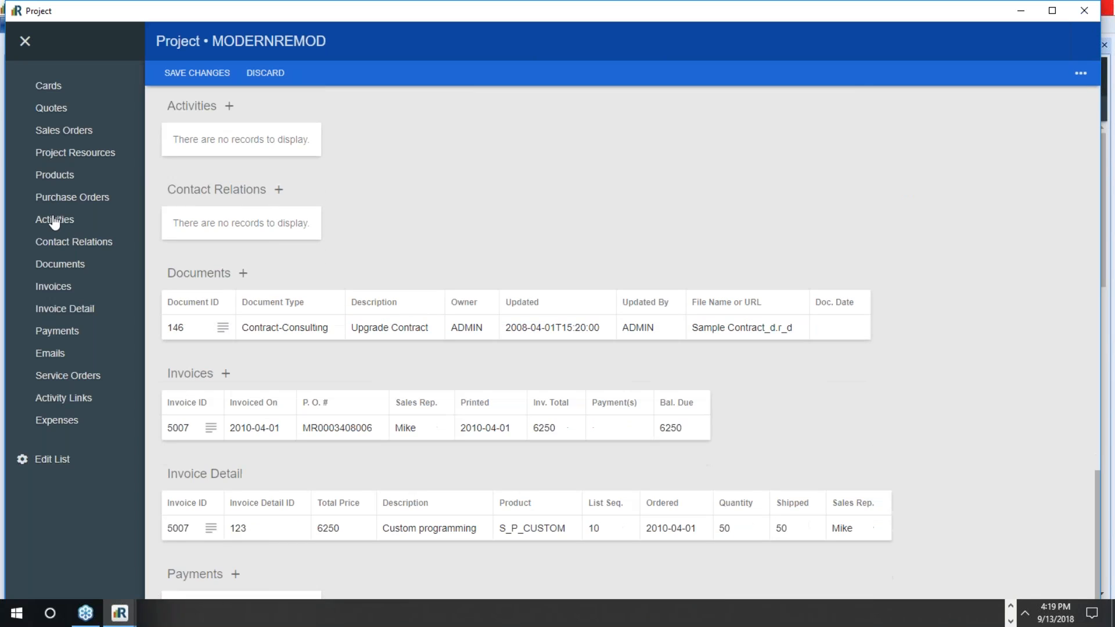
{"action": "left_click", "coordinate": [229, 107]}
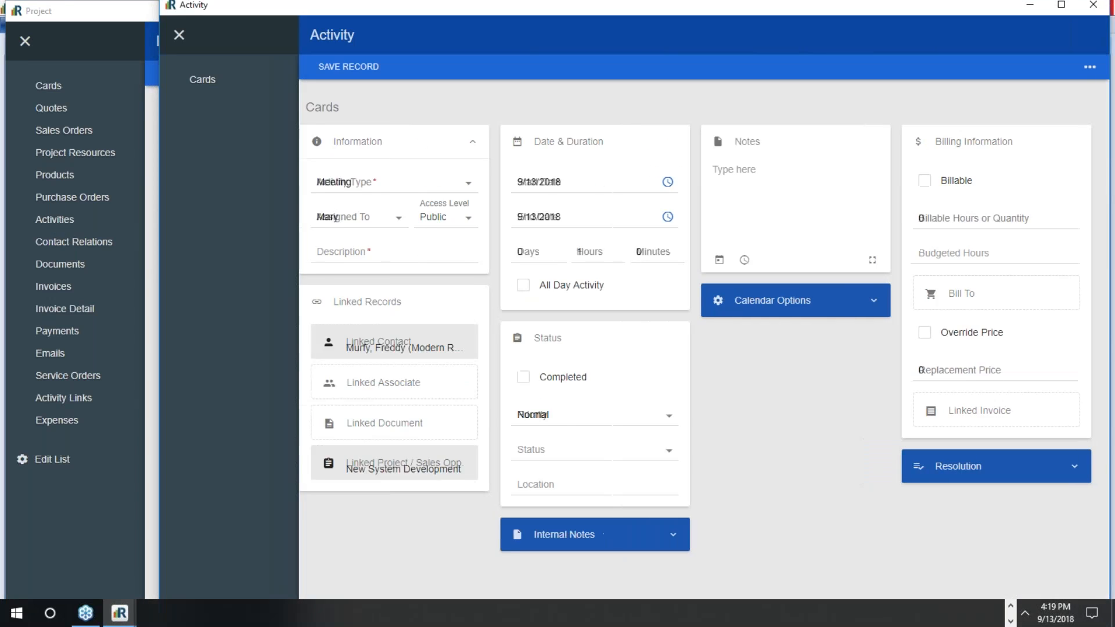
{"action": "left_click", "coordinate": [480, 183]}
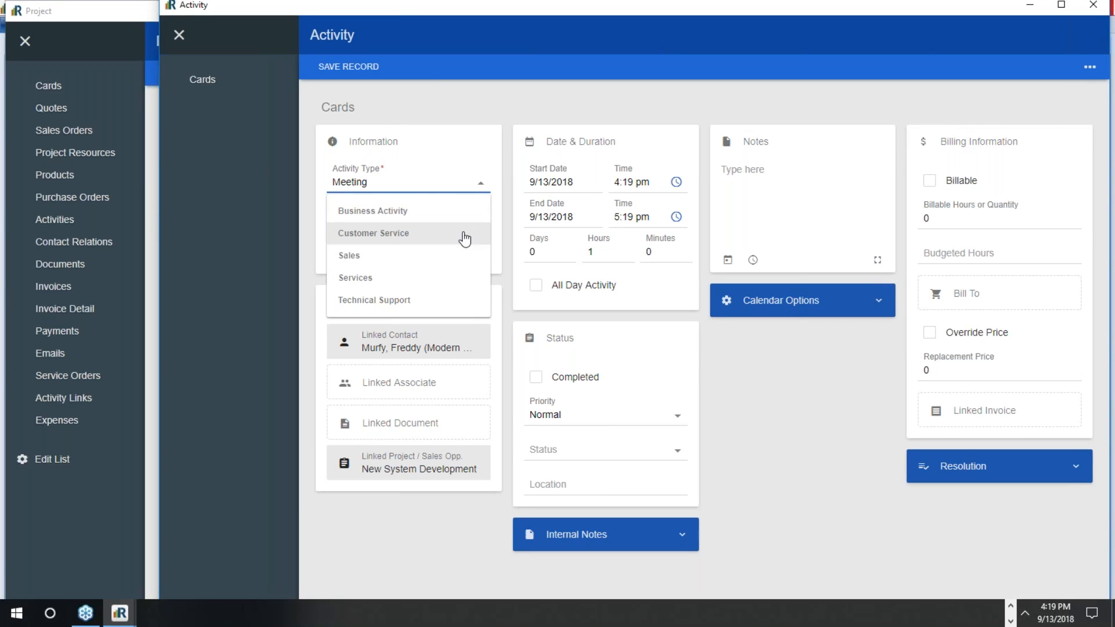
{"action": "left_click", "coordinate": [410, 212]}
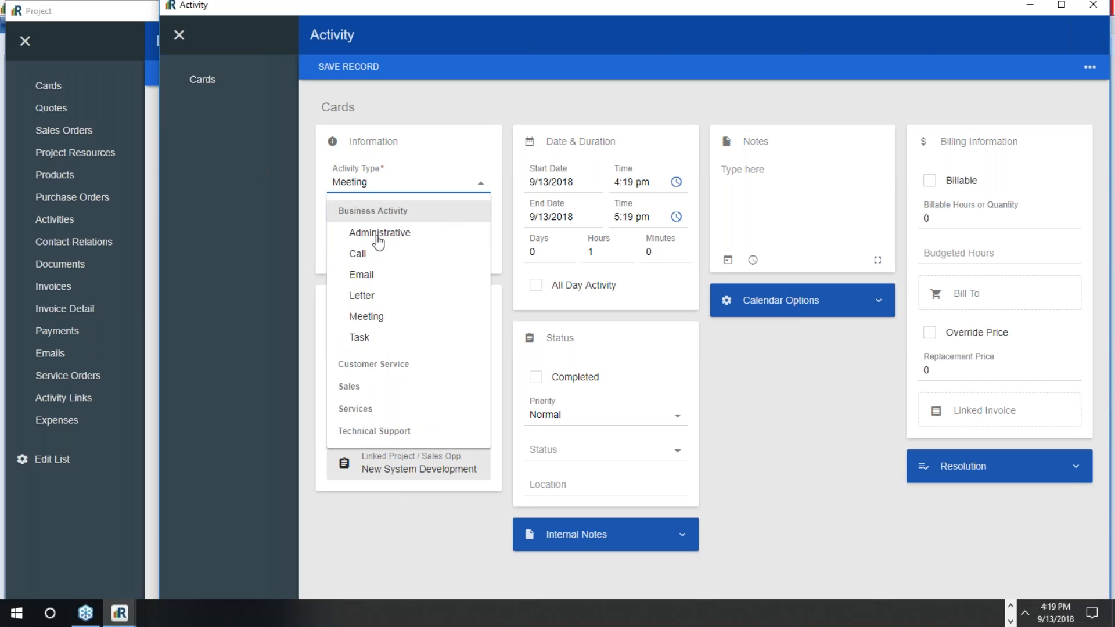
{"action": "left_click", "coordinate": [386, 323]}
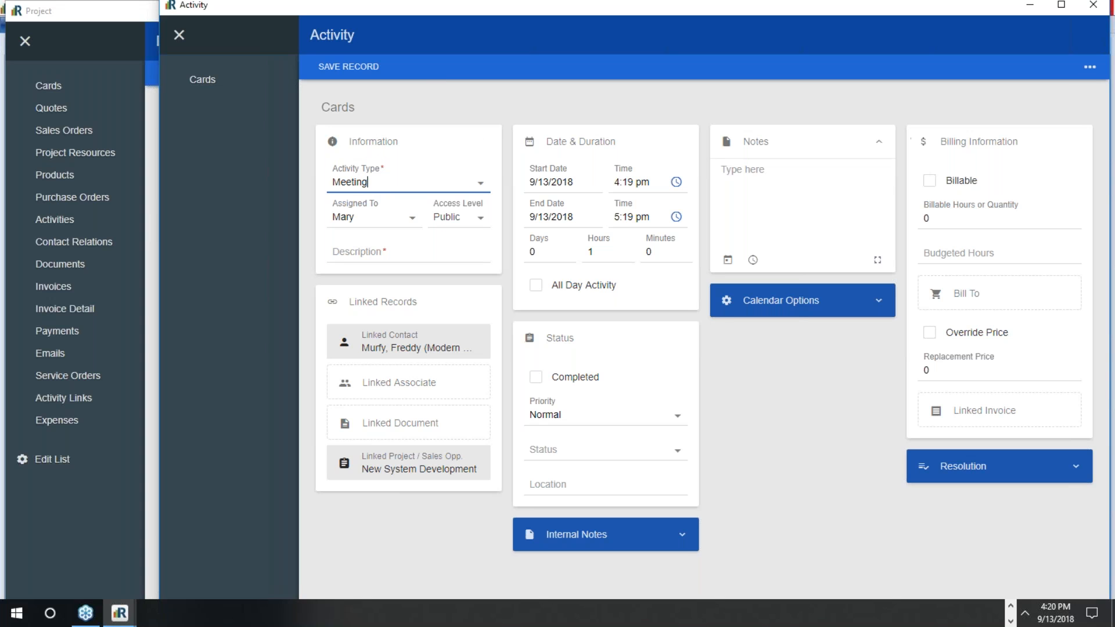
{"action": "key", "text": "Escape"}
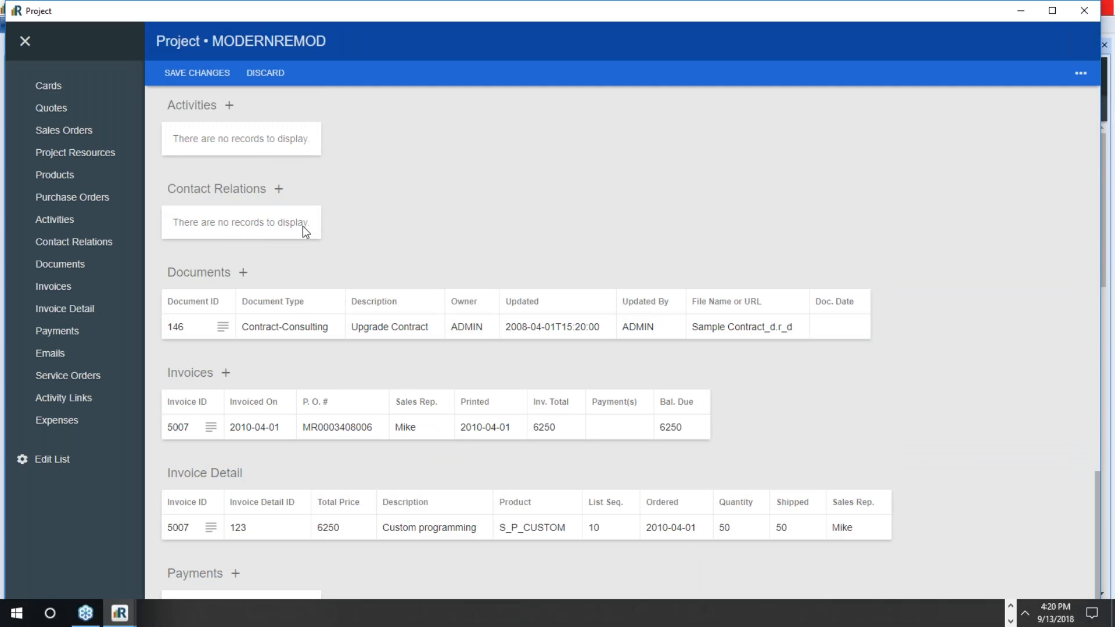
{"action": "left_click", "coordinate": [1086, 14]}
{"action": "left_click", "coordinate": [602, 346]}
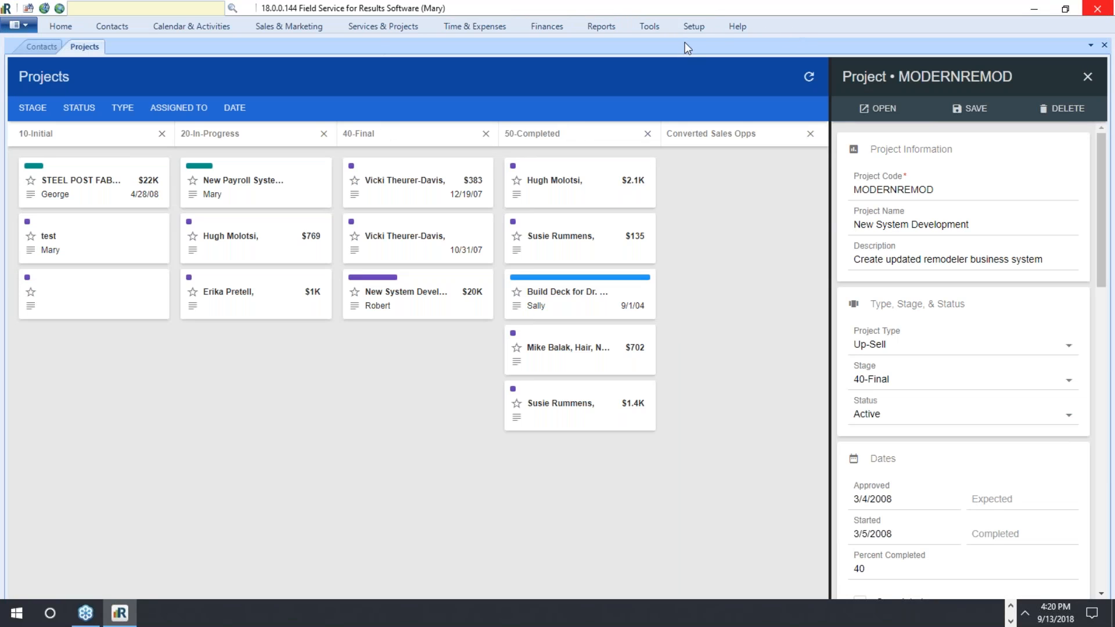
- Create a new process with "Project Completion Process" as both its name and description
{"action": "left_click", "coordinate": [694, 26]}
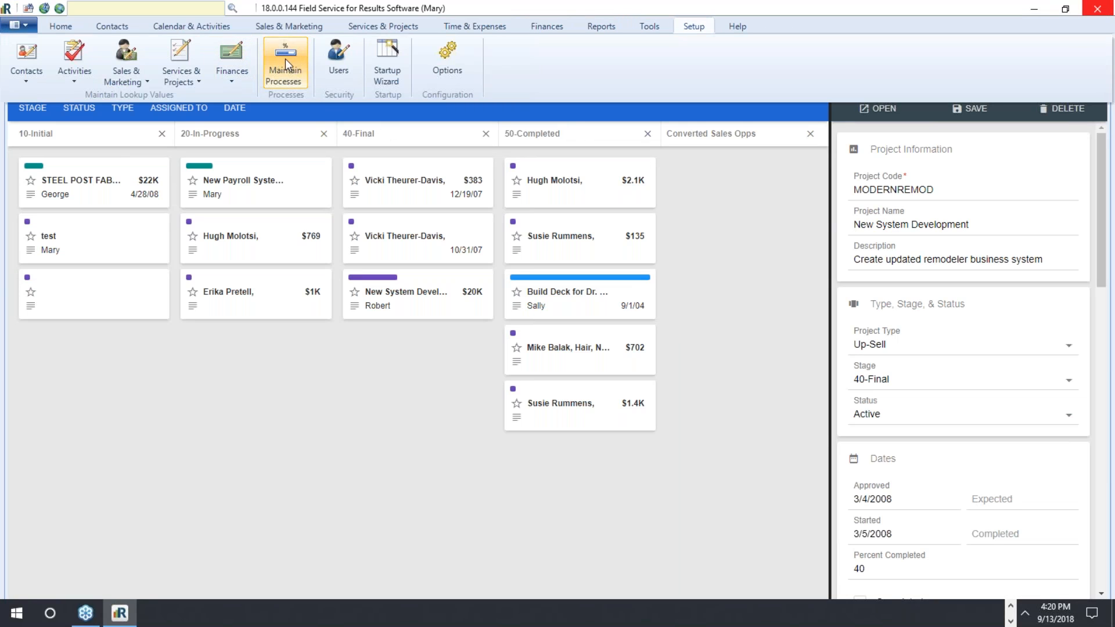
{"action": "left_click", "coordinate": [284, 64]}
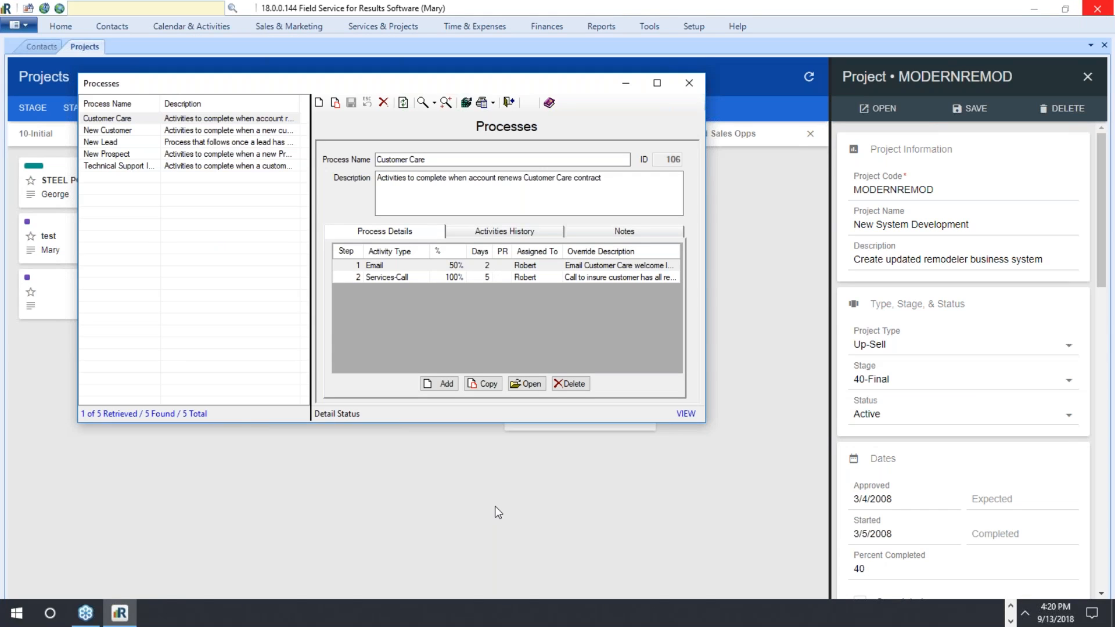
{"action": "left_click", "coordinate": [319, 104]}
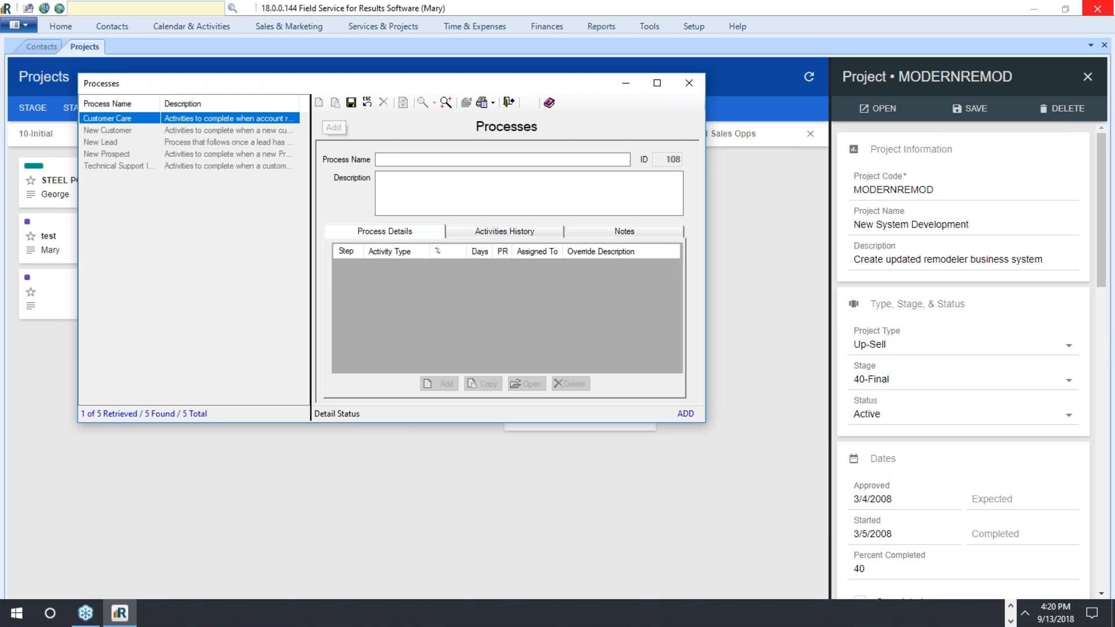
{"action": "left_click", "coordinate": [384, 159]}
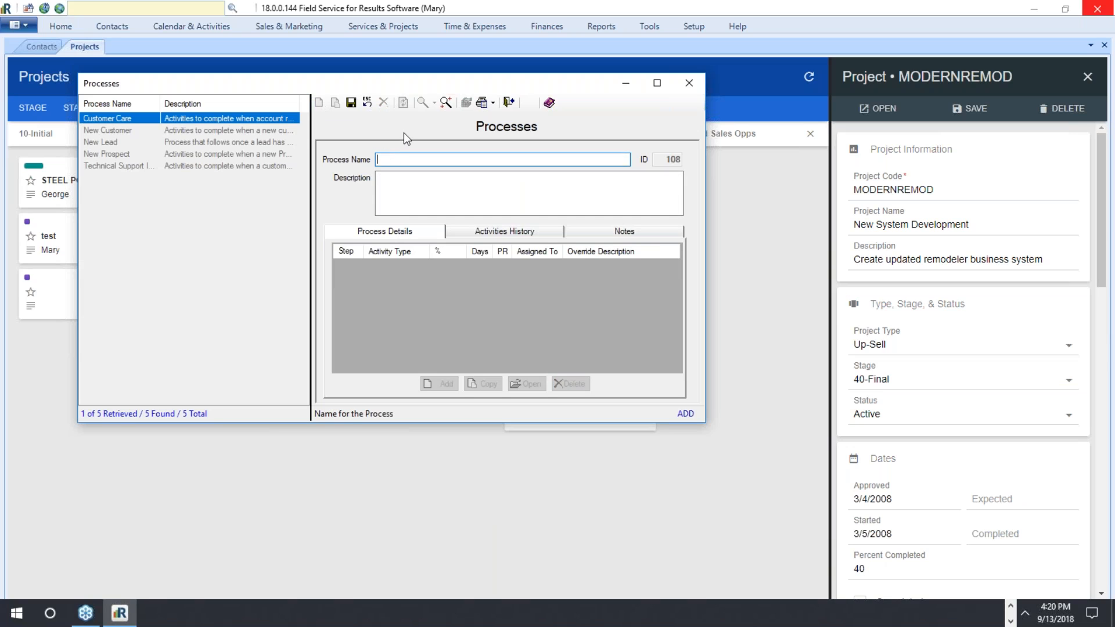
{"action": "type", "text": "Project Completiion Proces"}
{"action": "left_click_drag", "start_coordinate": [485, 161], "coordinate": [273, 143]}
{"action": "key", "text": "ctrl+c"}
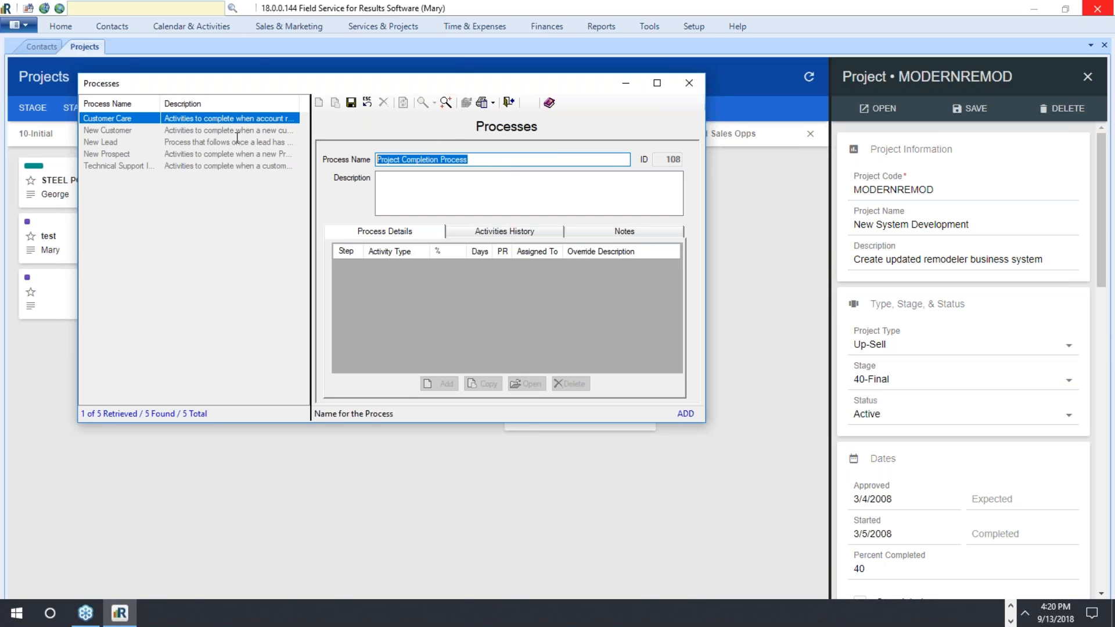
{"action": "left_click", "coordinate": [413, 192]}
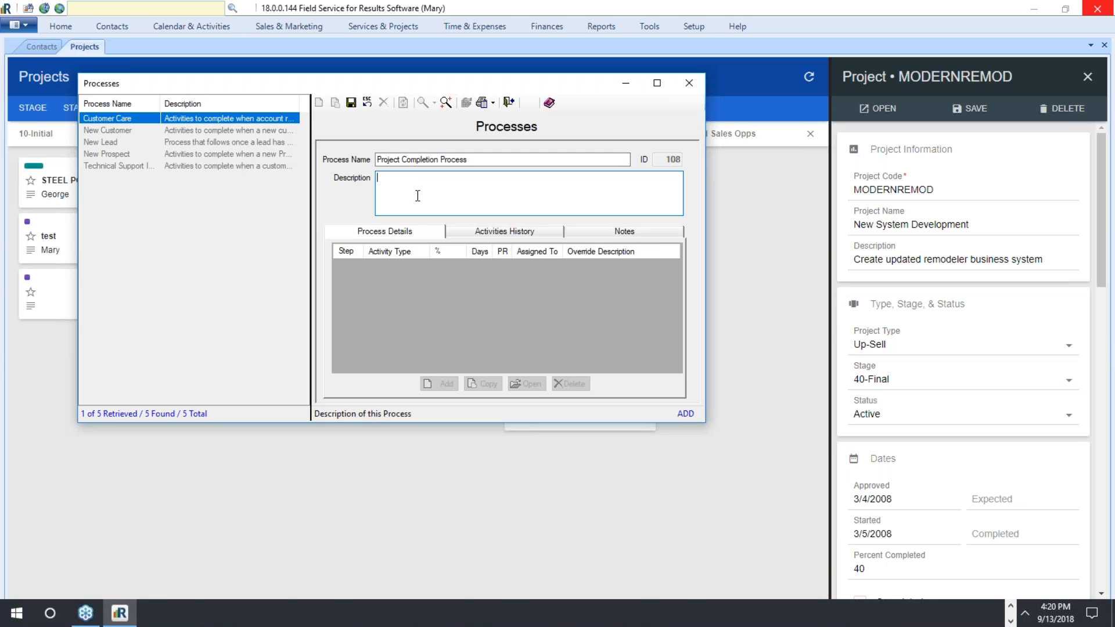
{"action": "key", "text": "ctrl+v"}
- Enlarge the Processes window, look through the new process's notes, activities history and details, and save the process
{"action": "left_click", "coordinate": [630, 231]}
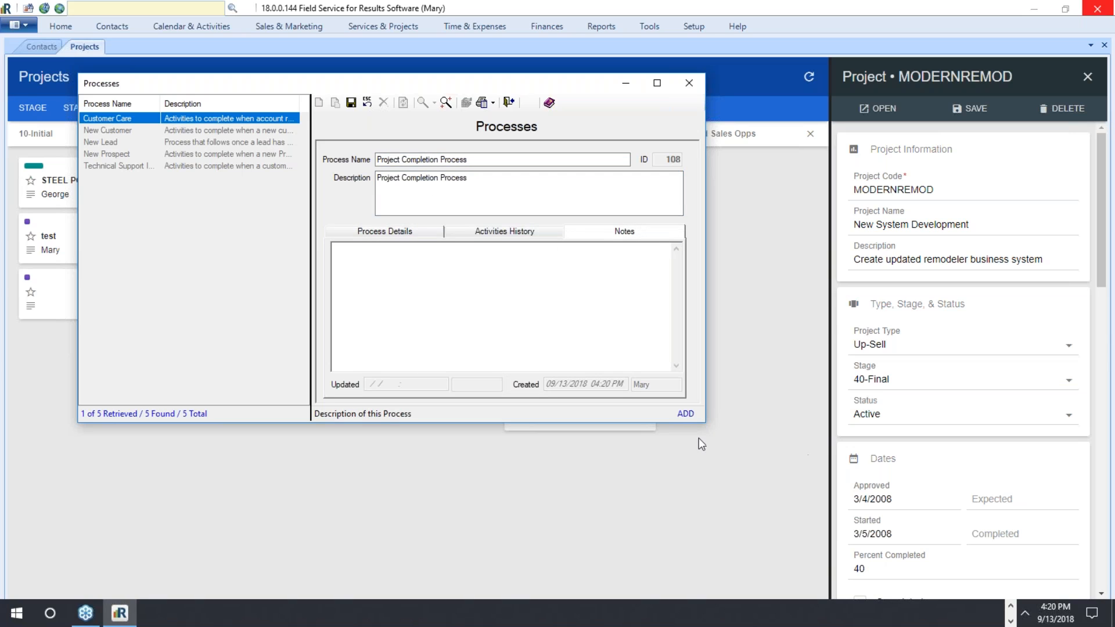
{"action": "left_click_drag", "start_coordinate": [704, 424], "coordinate": [768, 534]}
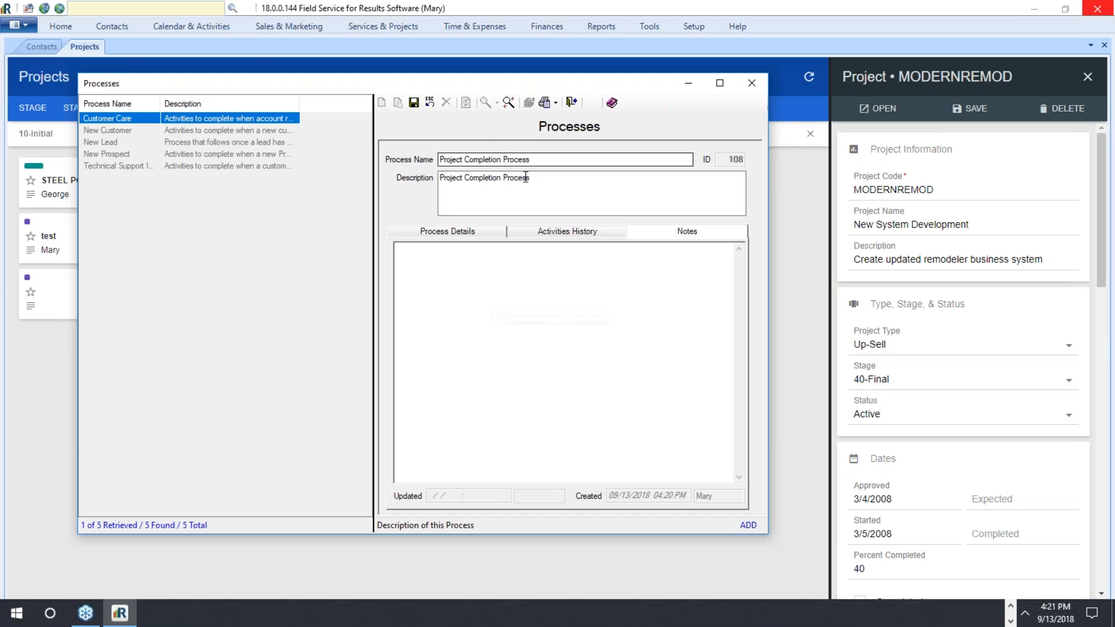
{"action": "left_click", "coordinate": [486, 159]}
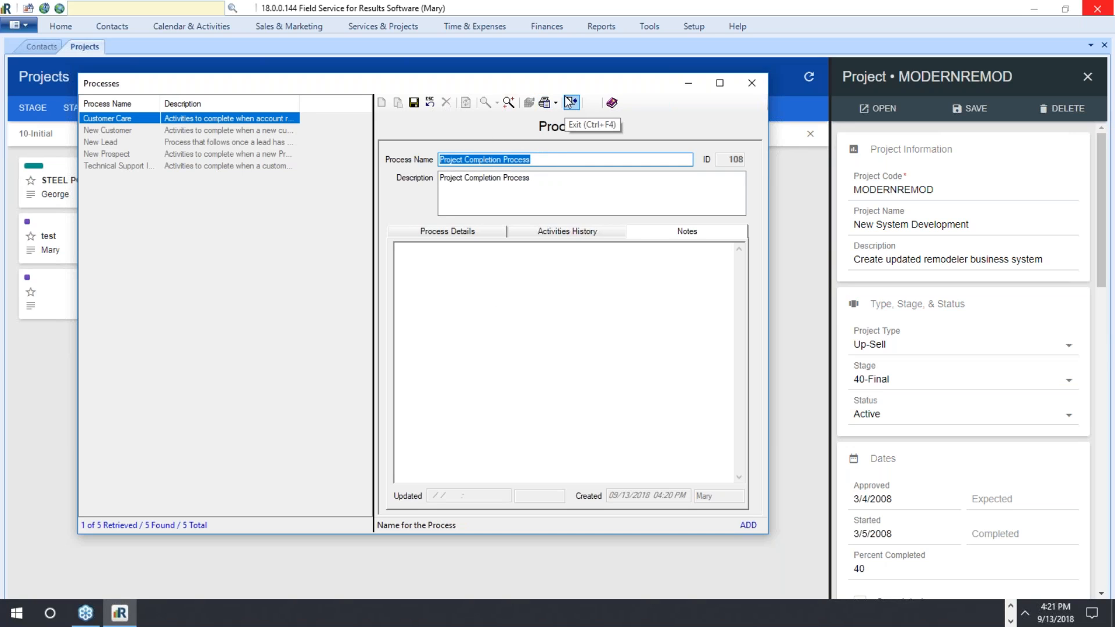
{"action": "left_click", "coordinate": [572, 161]}
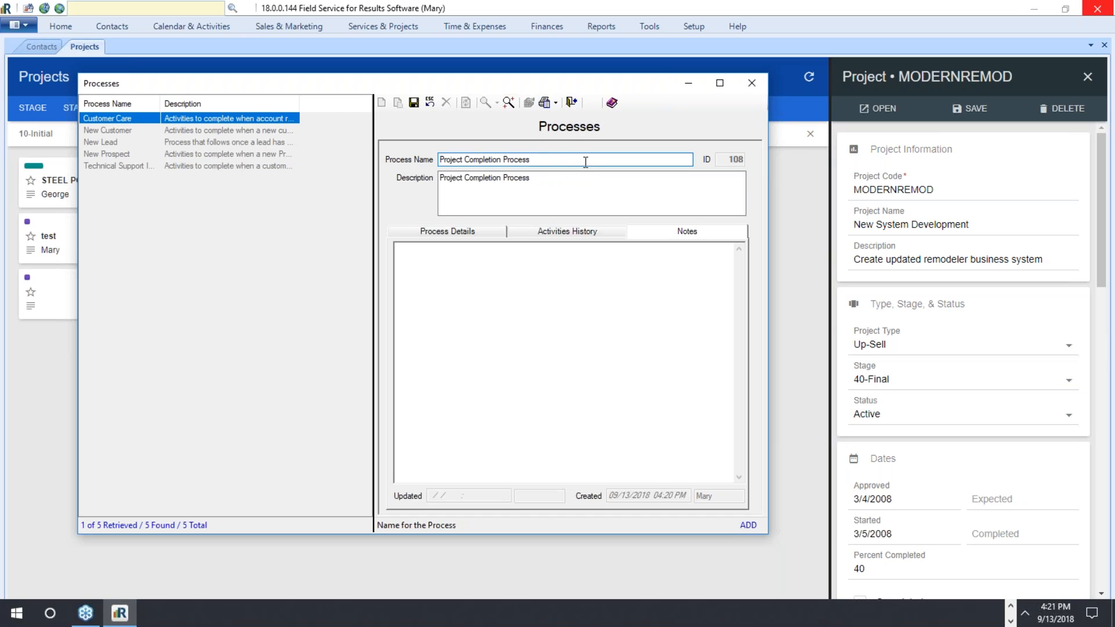
{"action": "left_click", "coordinate": [439, 260]}
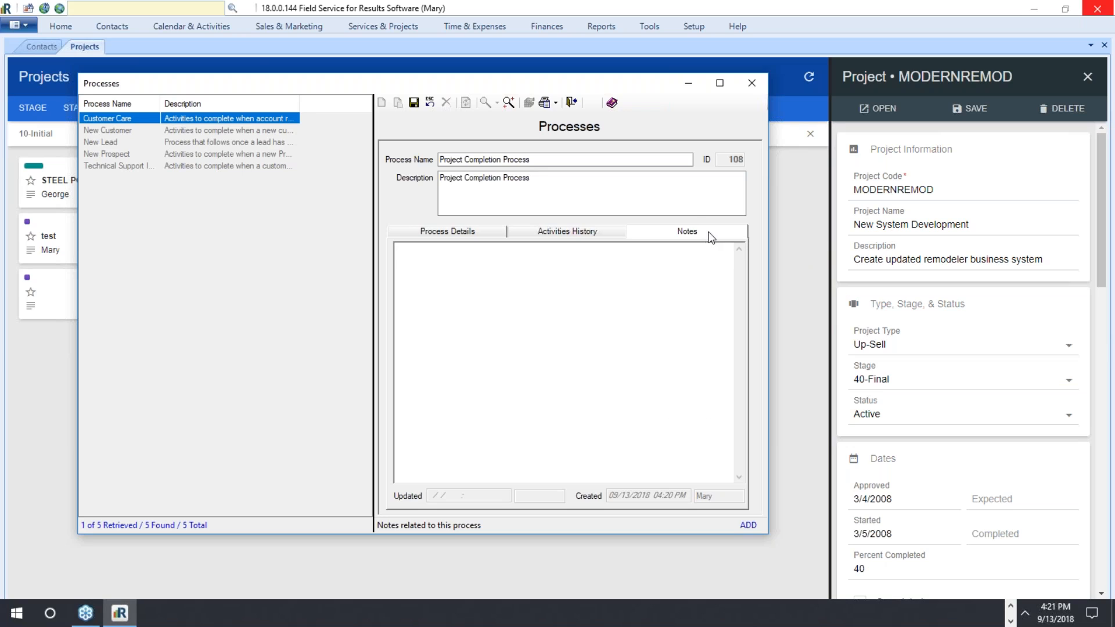
{"action": "left_click", "coordinate": [439, 234]}
{"action": "left_click", "coordinate": [570, 232]}
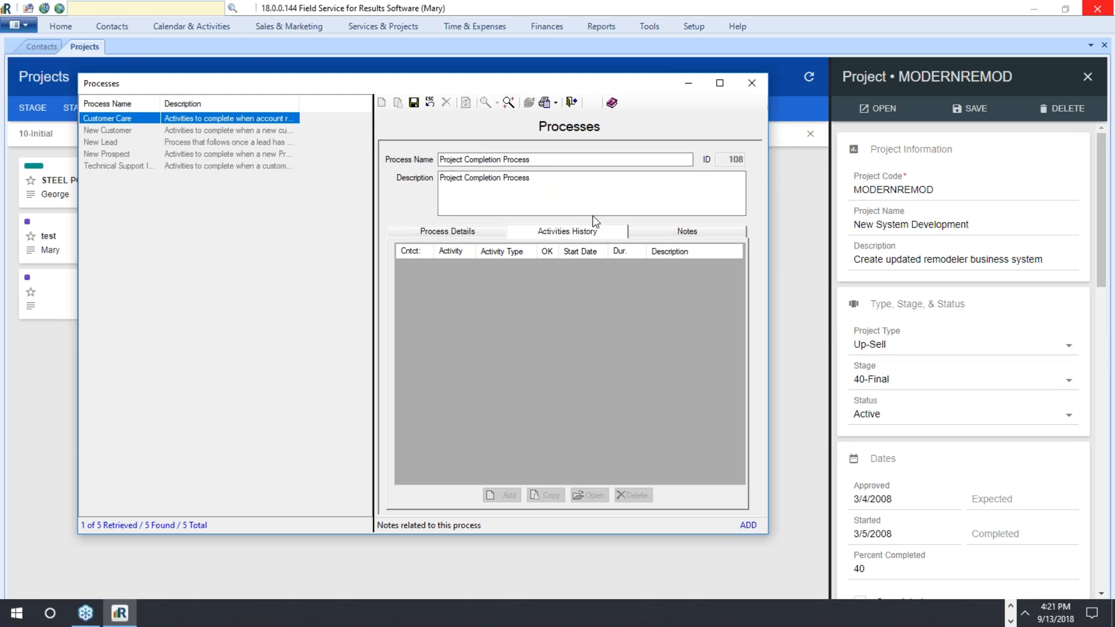
{"action": "left_click", "coordinate": [448, 231]}
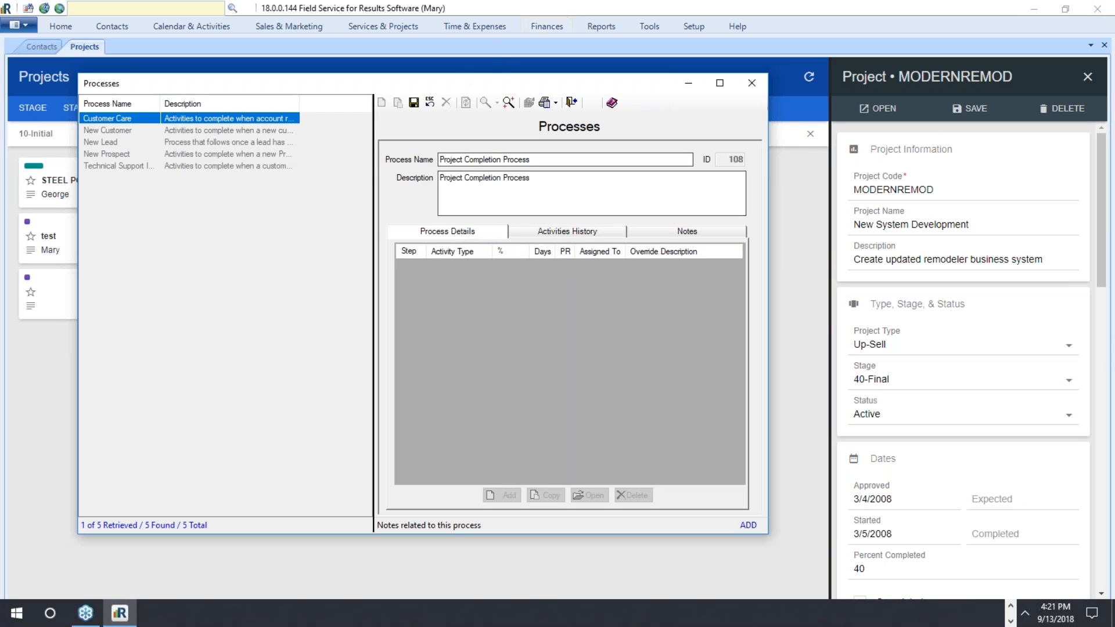
{"action": "left_click", "coordinate": [414, 103]}
- Add a process step to the Project Completion Process with step number 10 and the Business Activity type Meeting
{"action": "left_click", "coordinate": [502, 495]}
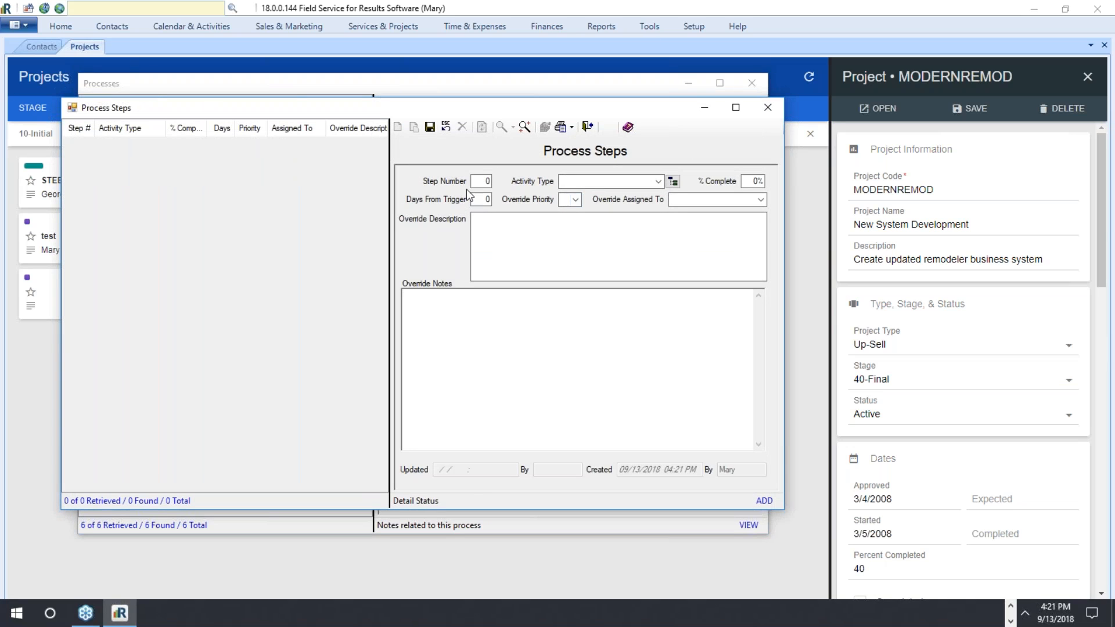
{"action": "left_click", "coordinate": [478, 182]}
{"action": "type", "text": "10"}
{"action": "key", "text": "Tab"}
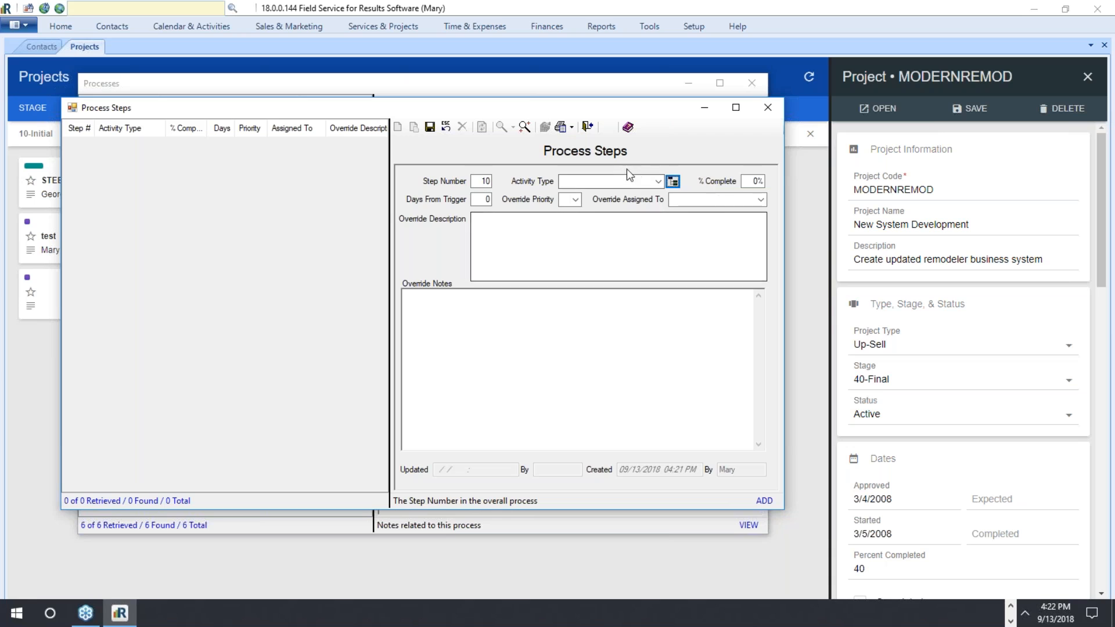
{"action": "left_click", "coordinate": [659, 180]}
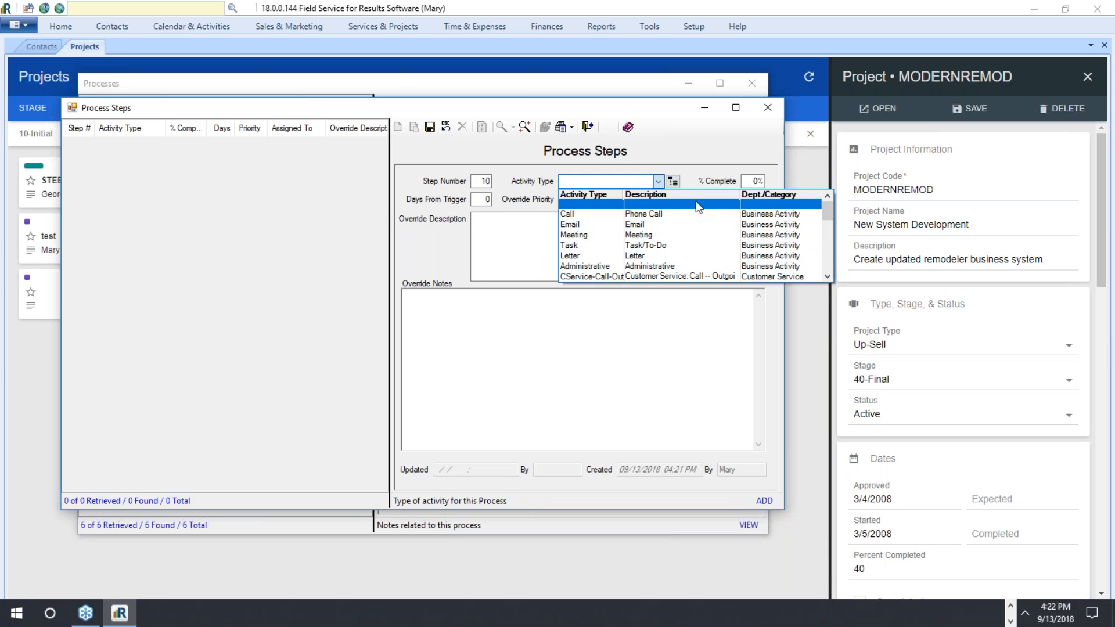
{"action": "left_click", "coordinate": [673, 181]}
{"action": "left_click", "coordinate": [672, 181]}
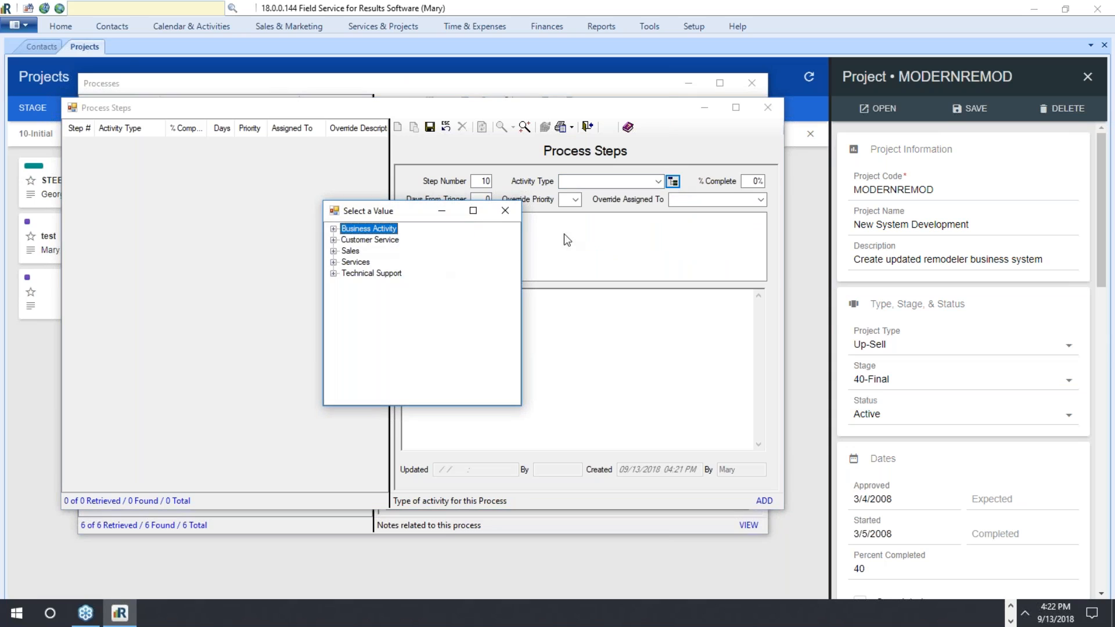
{"action": "left_click", "coordinate": [334, 229]}
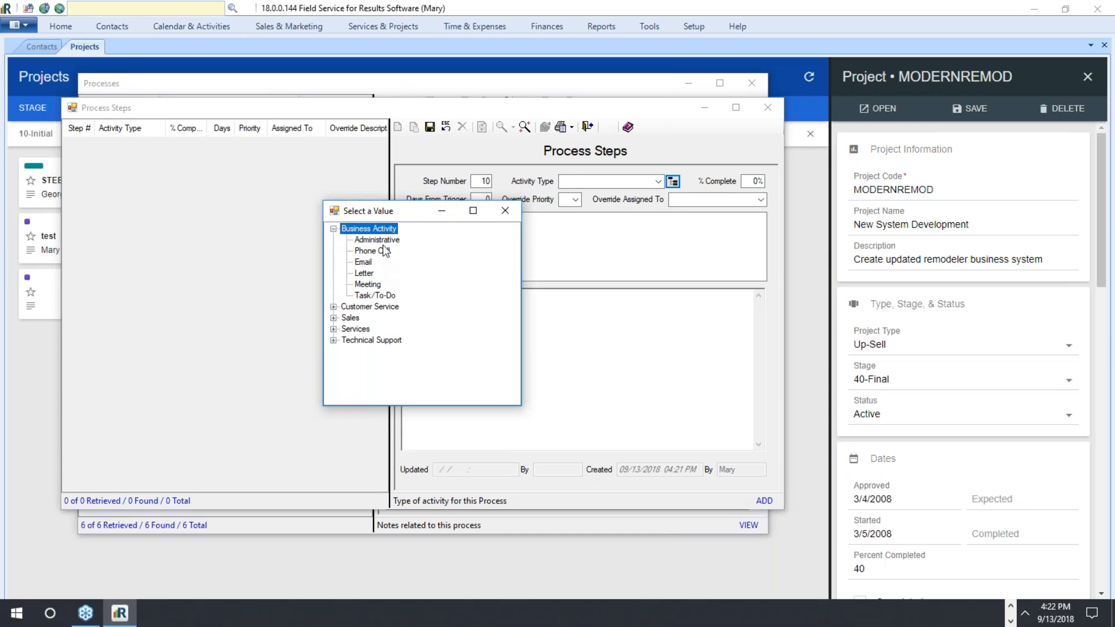
{"action": "double_click", "coordinate": [367, 285]}
- Describe step 10 as "Meet with accounting and confirm all invoicing has been completed" and save the step
{"action": "left_click", "coordinate": [487, 232]}
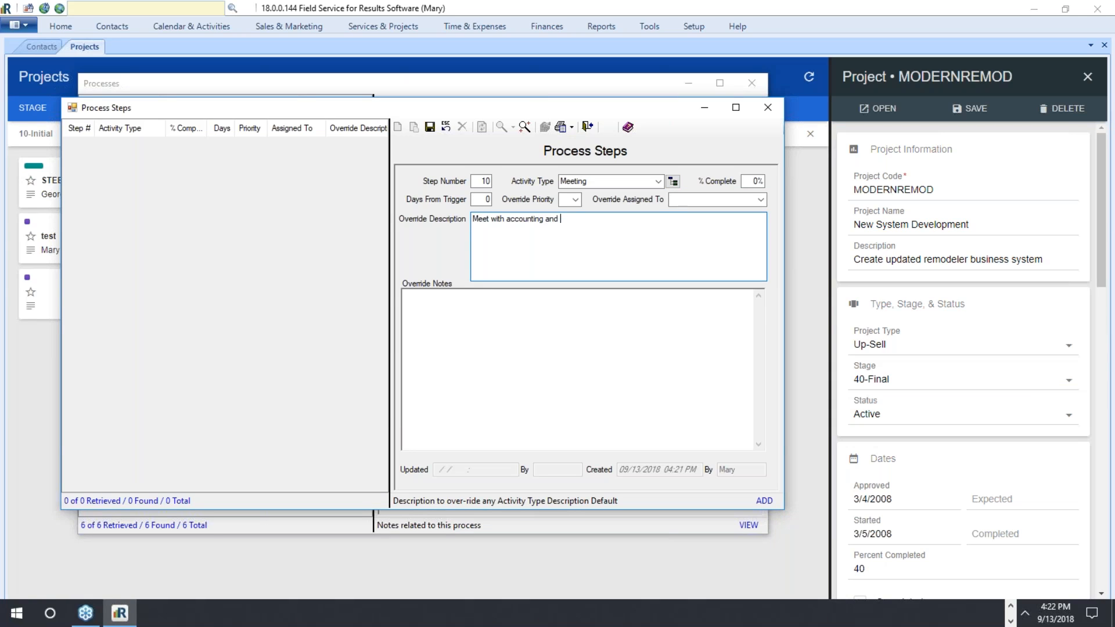
{"action": "key", "text": "BackSpace"}
{"action": "key", "text": "BackSpace"}
{"action": "key", "text": "BackSpace"}
{"action": "type", "text": "has been"}
{"action": "type", "text": " completed"}
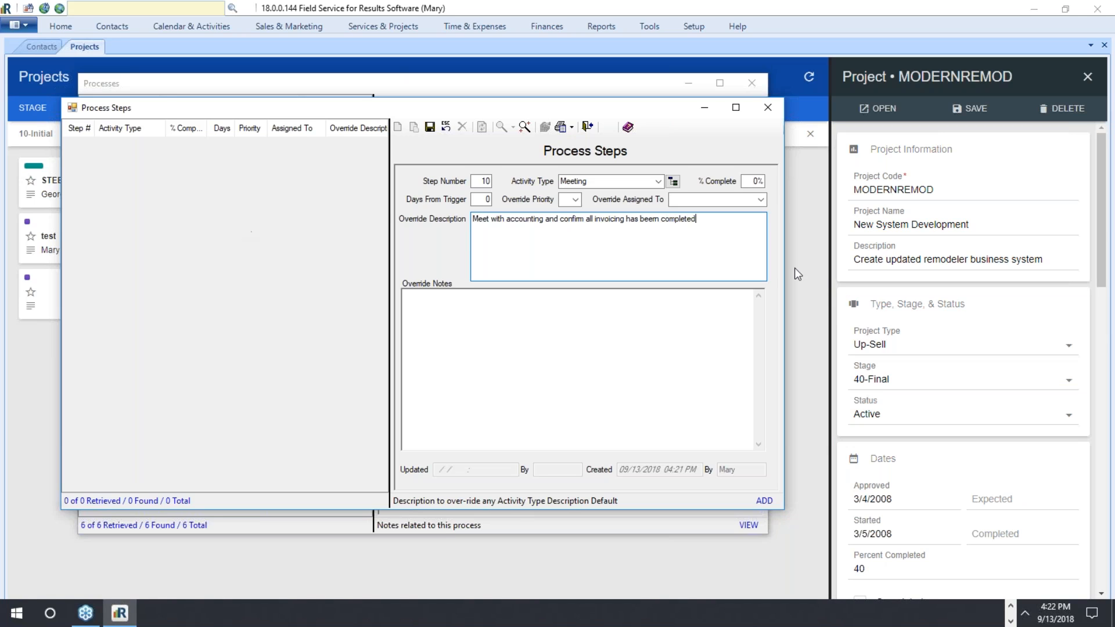
{"action": "left_click", "coordinate": [657, 220]}
{"action": "key", "text": "BackSpace"}
{"action": "type", "text": "n"}
{"action": "left_click", "coordinate": [430, 126]}
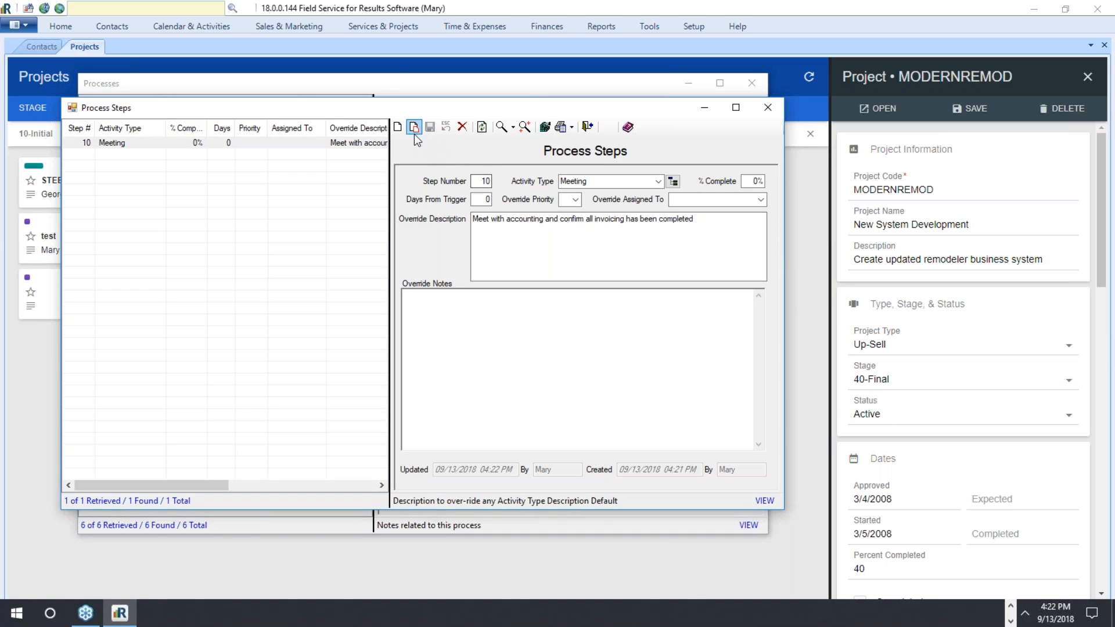
- Add step 20 as a Call activity with the override description "Call accounting and very paymnets on all invoices"
{"action": "left_click", "coordinate": [414, 127]}
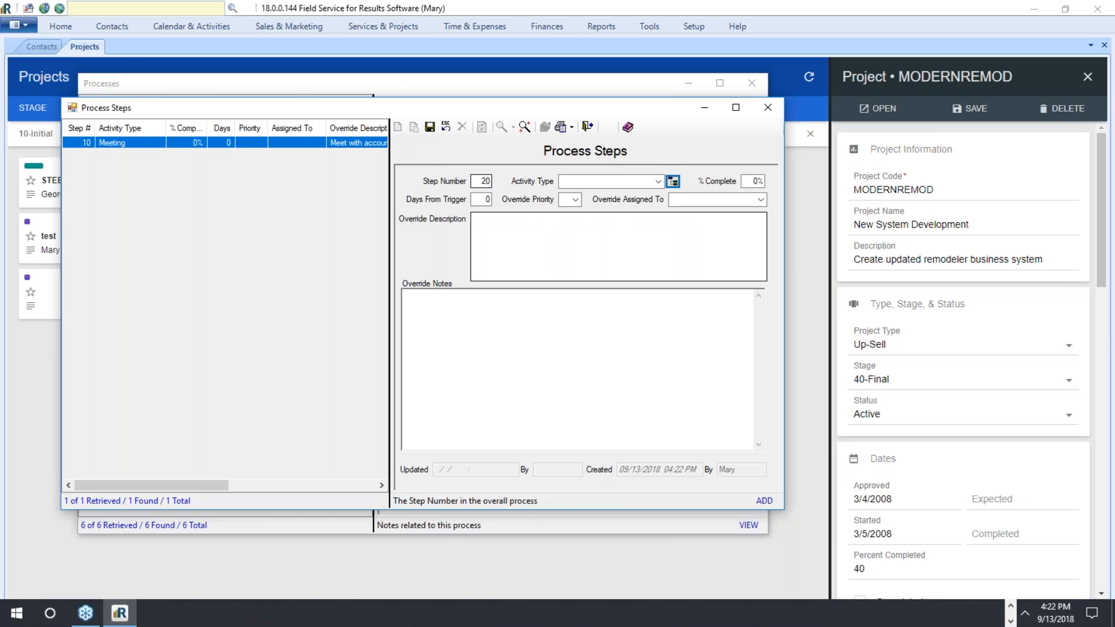
{"action": "left_click", "coordinate": [658, 181]}
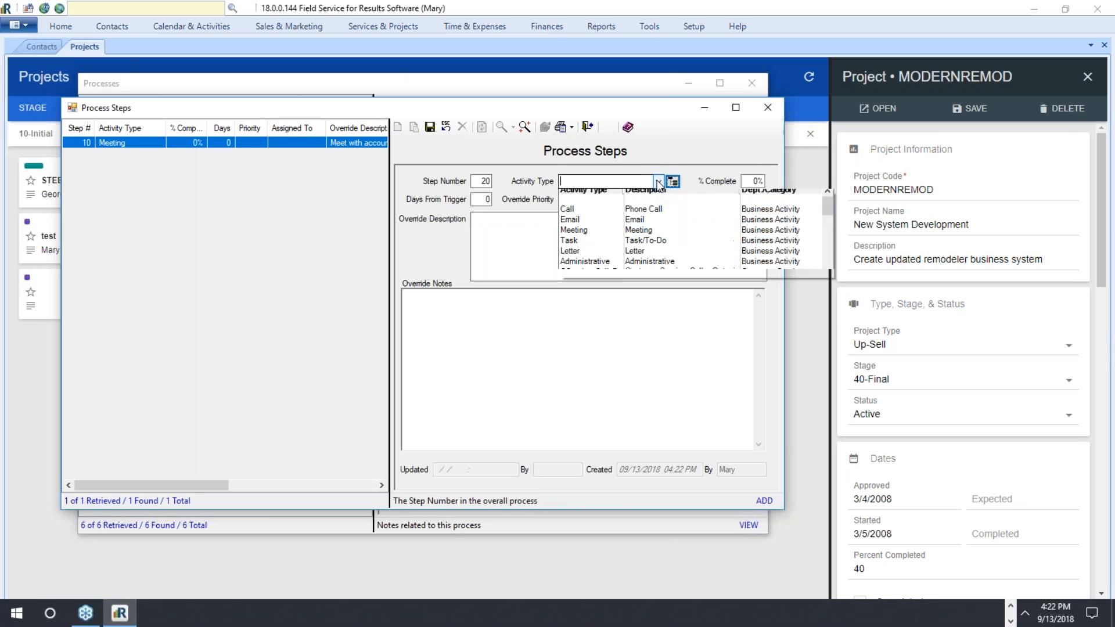
{"action": "left_click", "coordinate": [574, 215]}
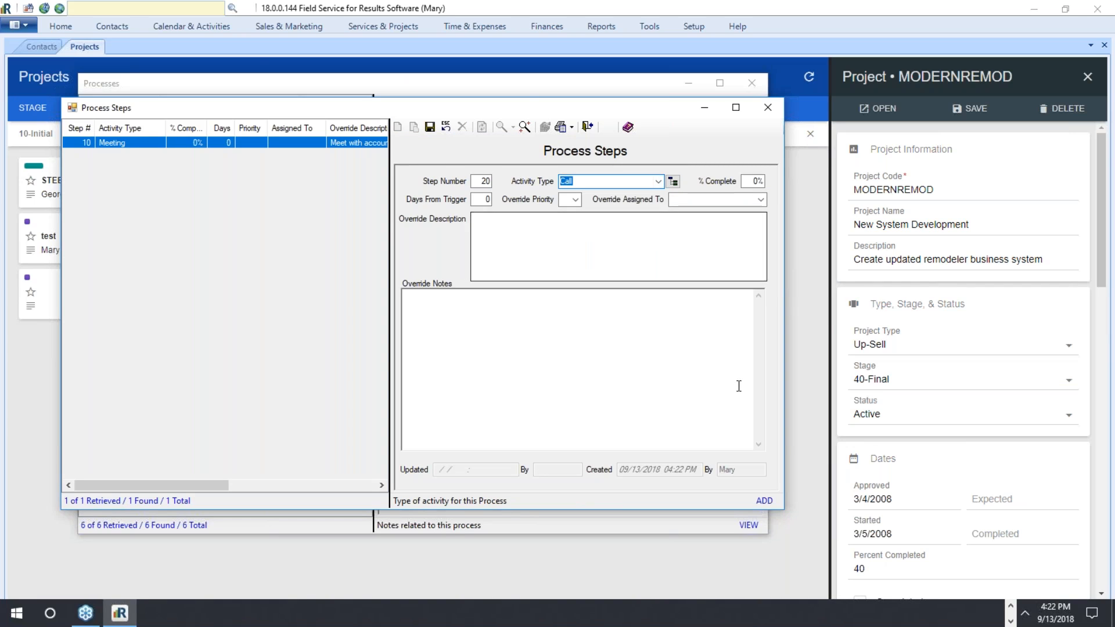
{"action": "left_click", "coordinate": [518, 231]}
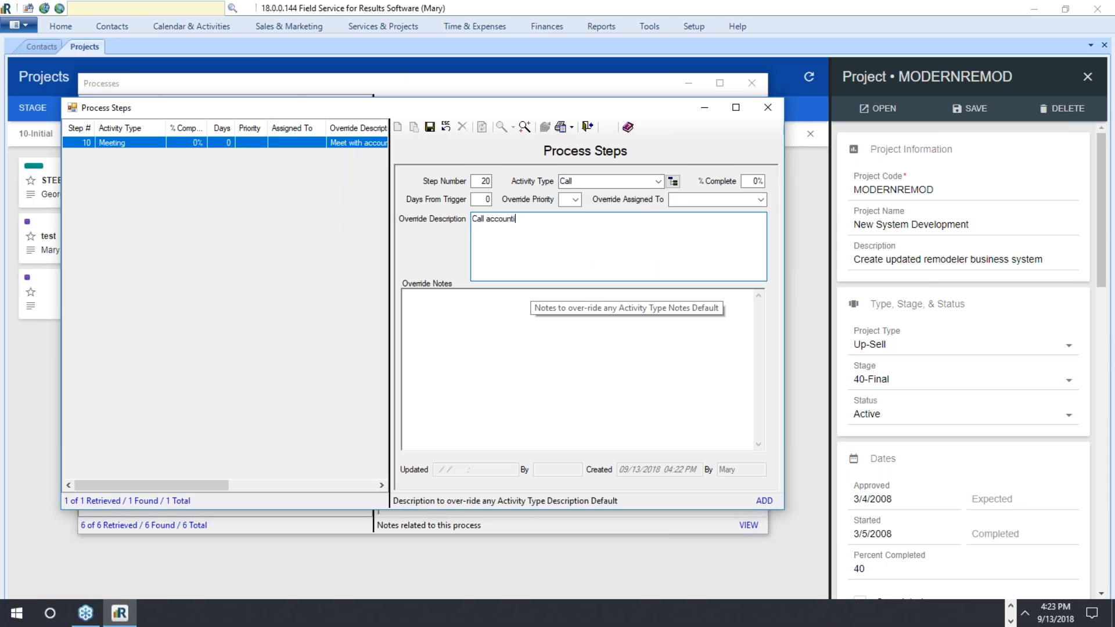
{"action": "type", "text": "Call accounting amnd very paymnets on all invoices"}
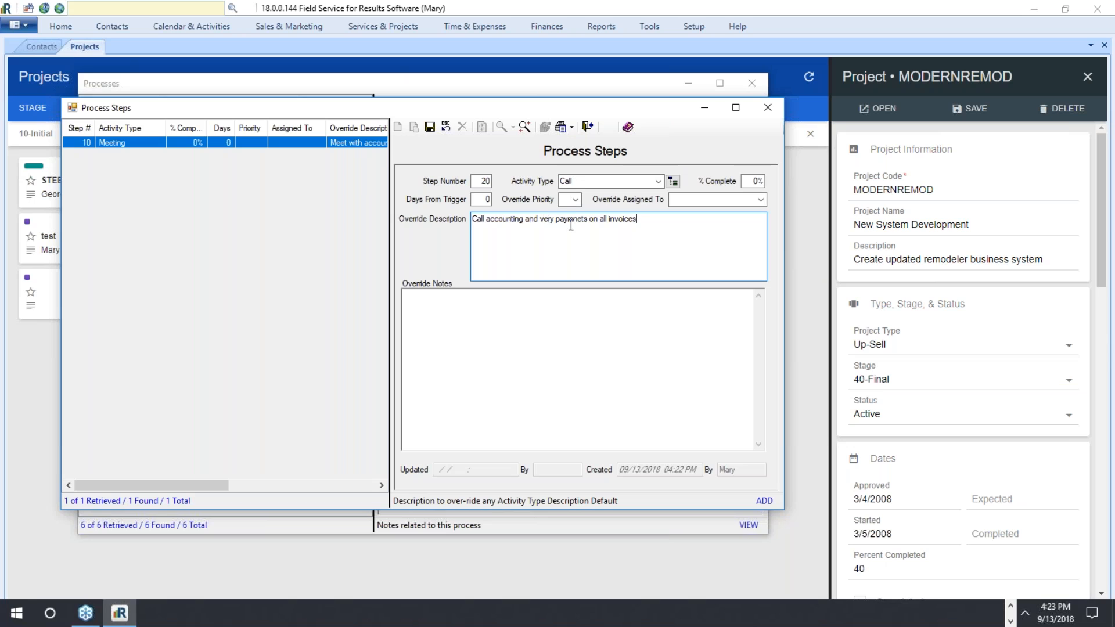
- Set step 20 to 3 days from the trigger and save the step
{"action": "left_click", "coordinate": [485, 200]}
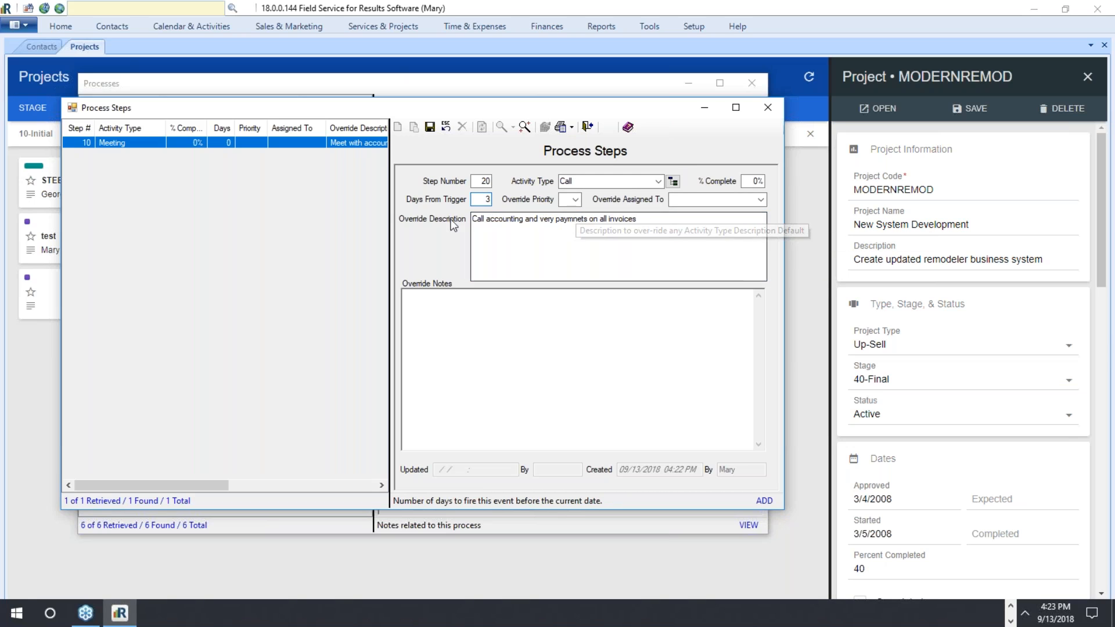
{"action": "key", "text": "Tab"}
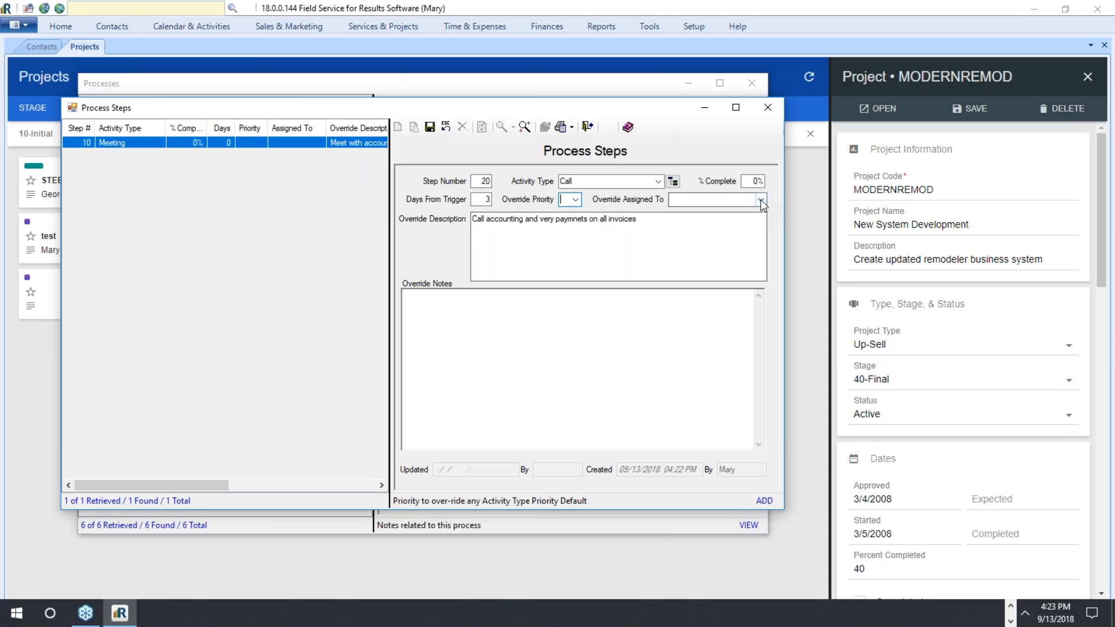
{"action": "left_click", "coordinate": [429, 131]}
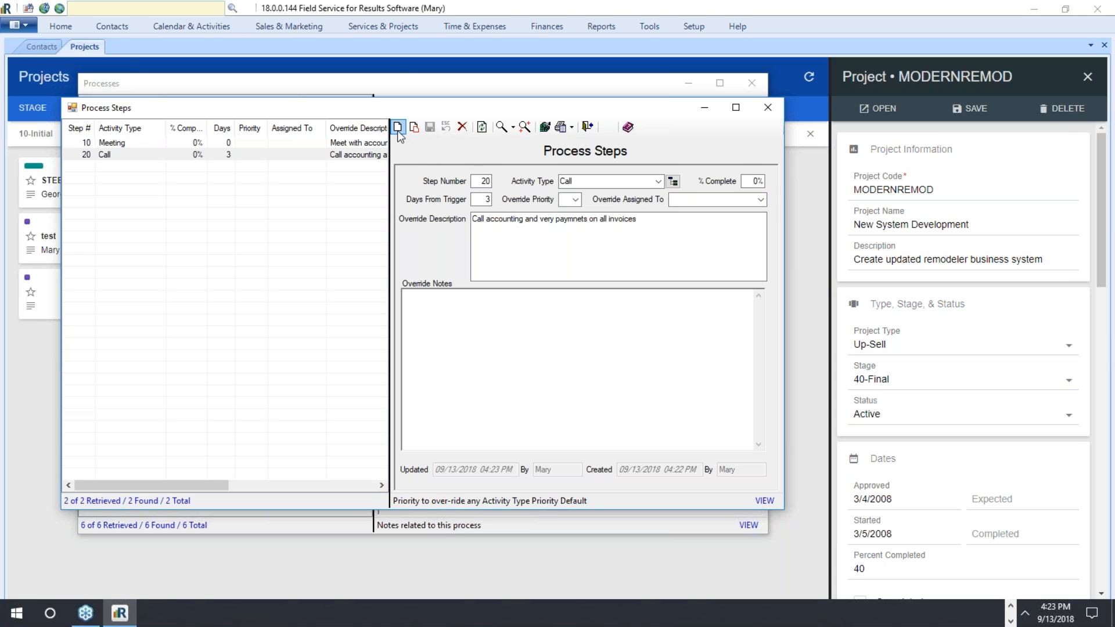
- Add step 30 as a Meeting activity set to 7 days from the trigger
{"action": "left_click", "coordinate": [398, 127]}
{"action": "type", "text": "30"}
{"action": "left_click", "coordinate": [672, 182]}
{"action": "left_click", "coordinate": [334, 230]}
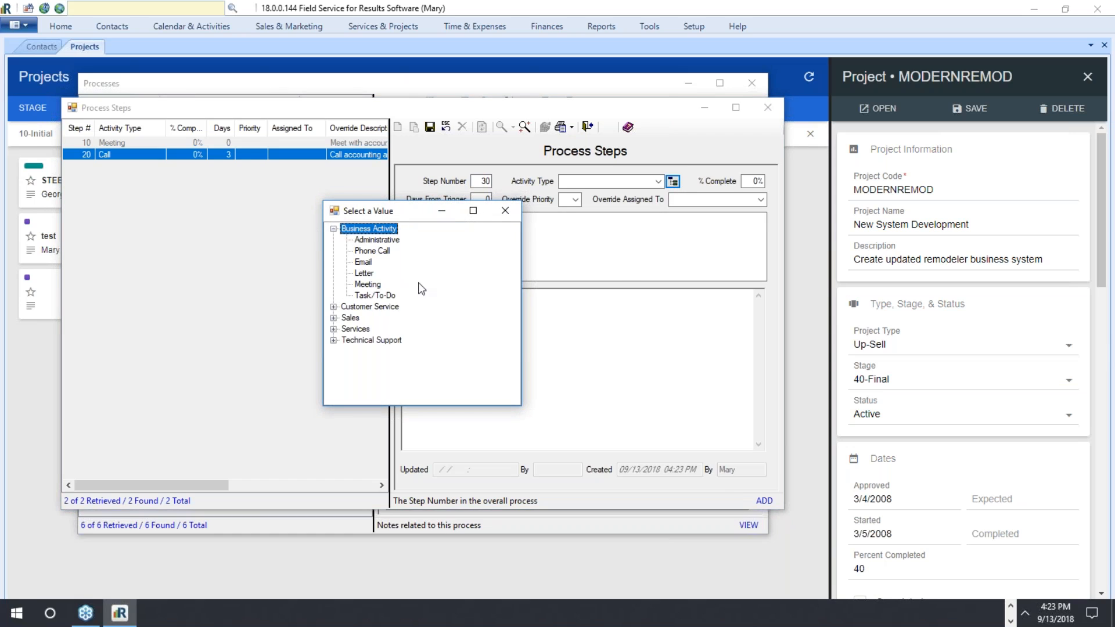
{"action": "double_click", "coordinate": [368, 284]}
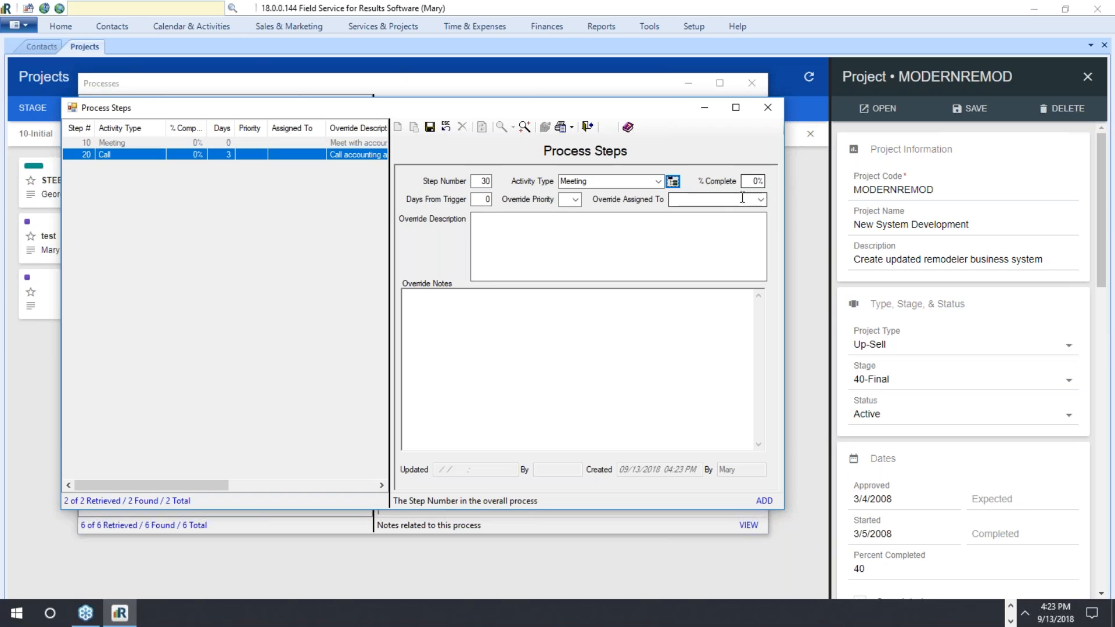
{"action": "left_click", "coordinate": [481, 199]}
{"action": "type", "text": "7"}
{"action": "key", "text": "Tab"}
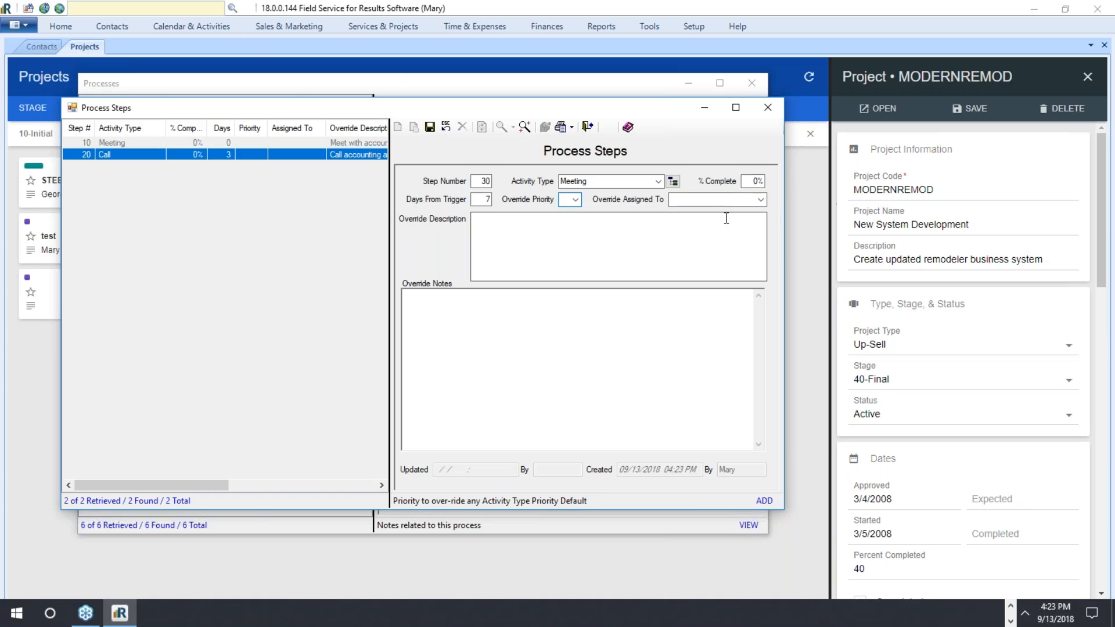
- Describe step 30 as "meet with team lead and verify all docs are attached before archive" and save the step
{"action": "left_click", "coordinate": [475, 227]}
{"action": "type", "text": "meet with team lead and verify all docs are attached before archive"}
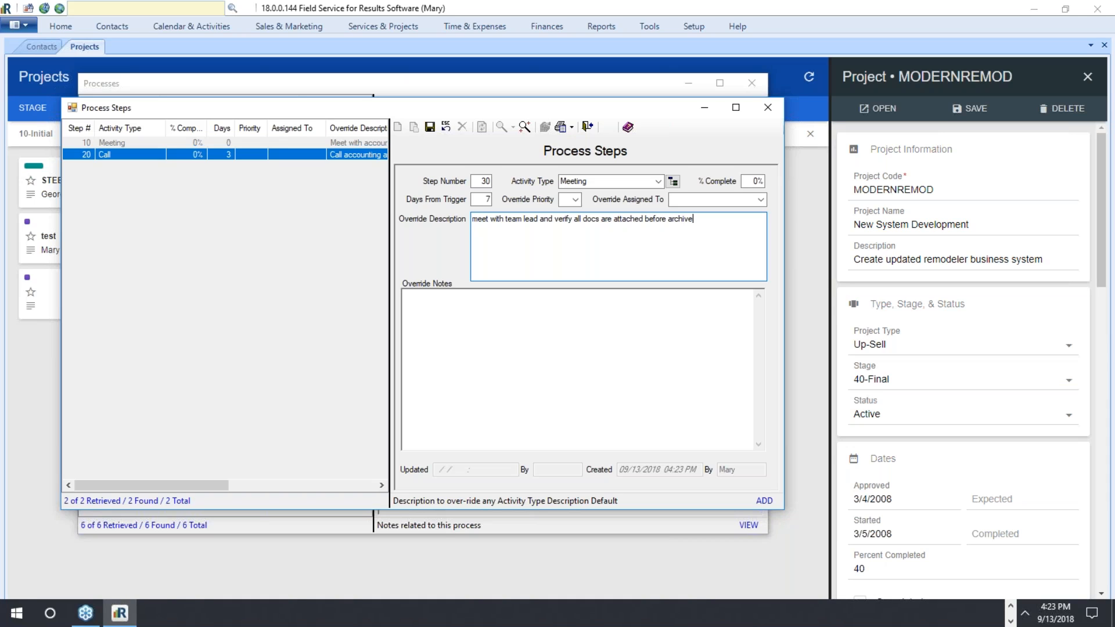
{"action": "left_click", "coordinate": [430, 126]}
- Review the saved completion steps and the New Customer process, closing the Process Steps and Processes windows
{"action": "left_click", "coordinate": [235, 155]}
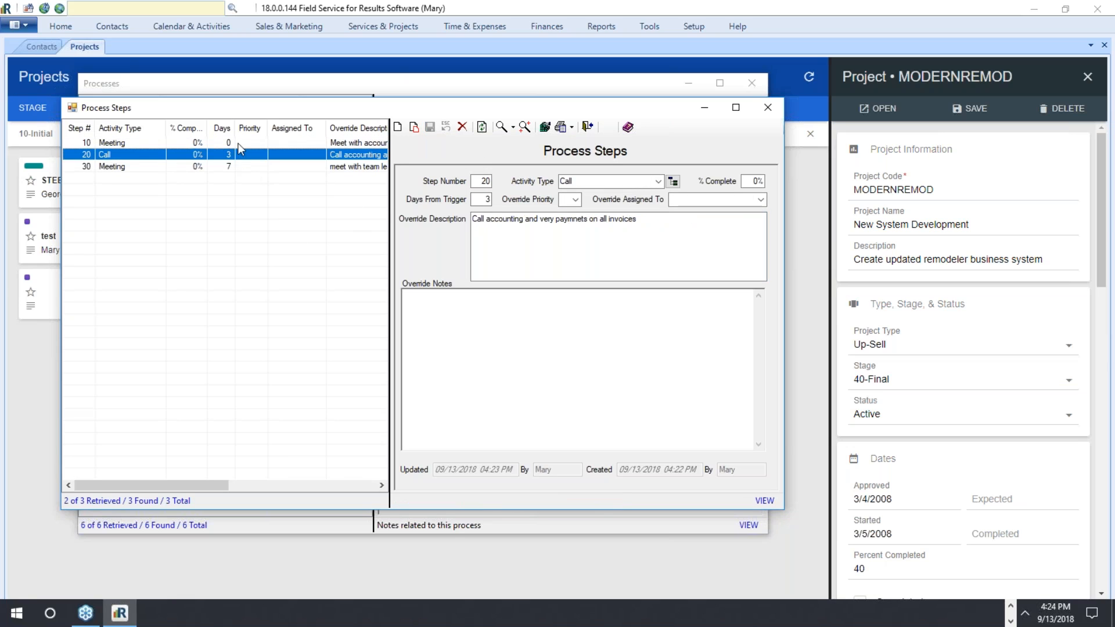
{"action": "left_click", "coordinate": [296, 142]}
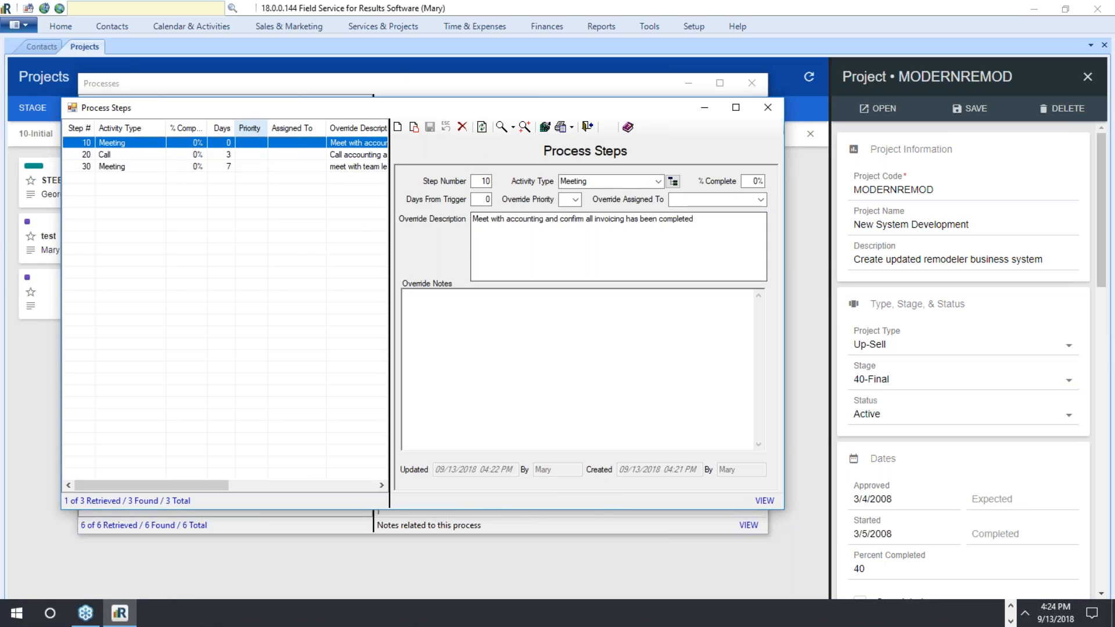
{"action": "left_click", "coordinate": [769, 108]}
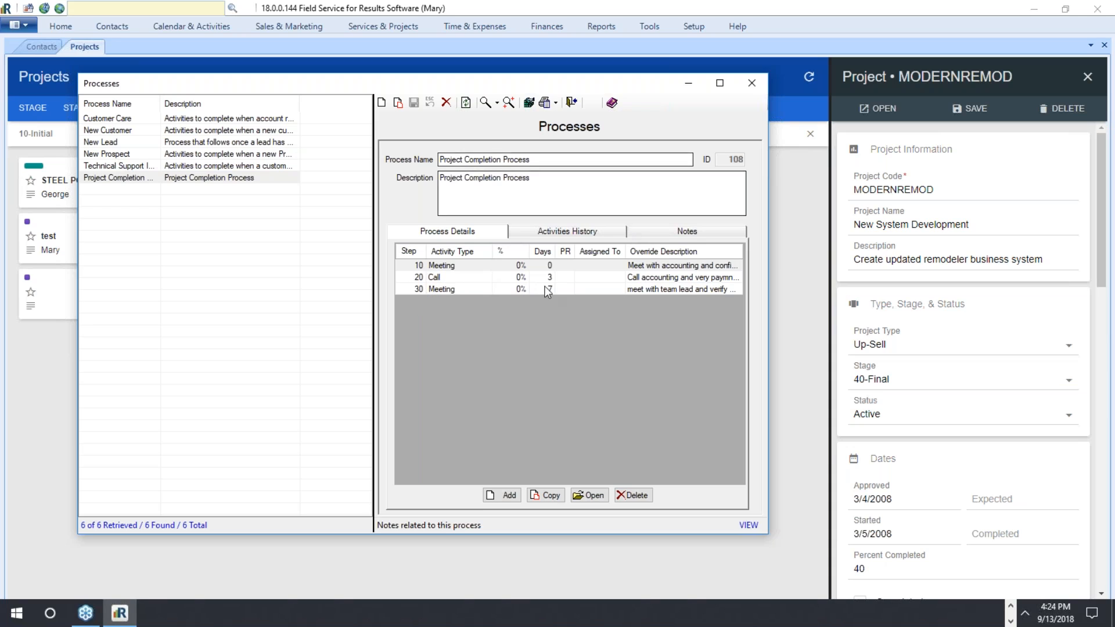
{"action": "left_click", "coordinate": [158, 130]}
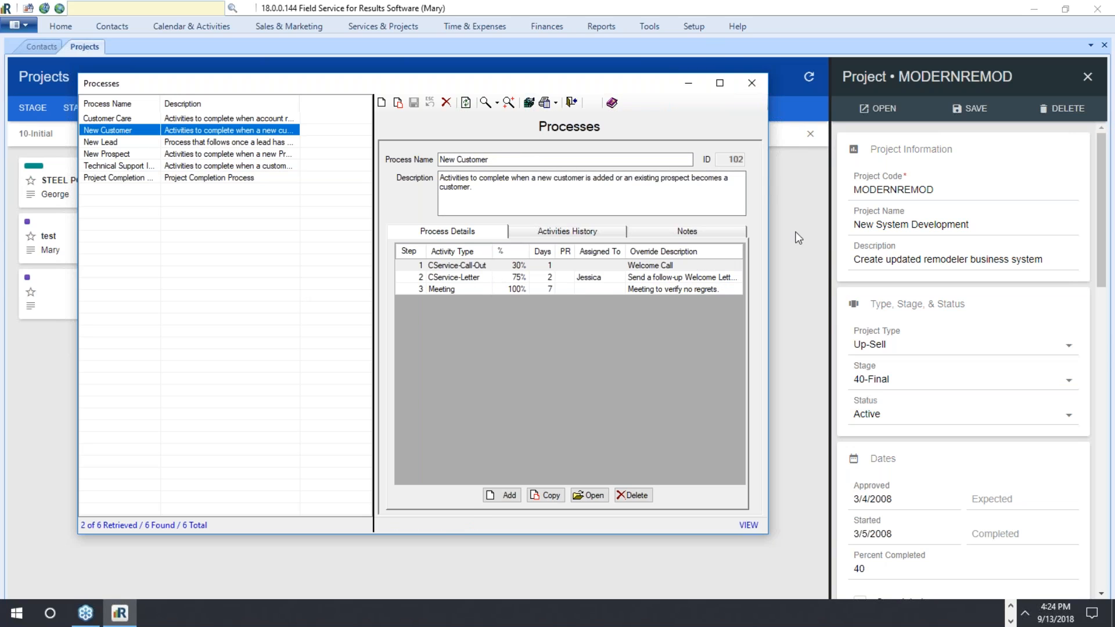
{"action": "left_click", "coordinate": [752, 83]}
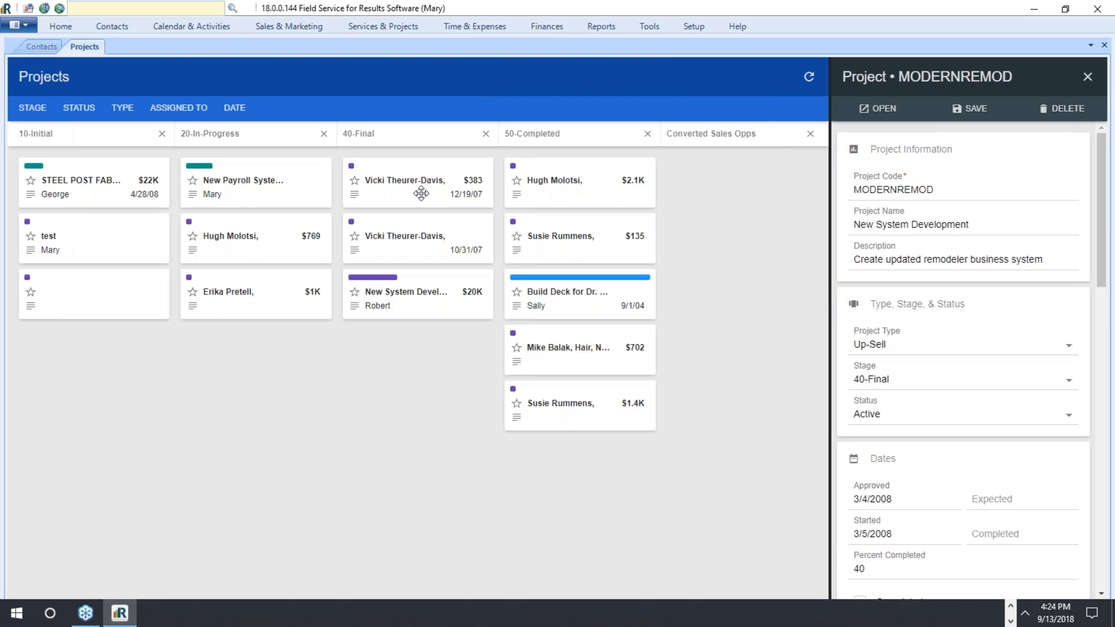
- Open the MODERNREMOD project, set its stage to 50-Completed, and save the changes
{"action": "double_click", "coordinate": [354, 304]}
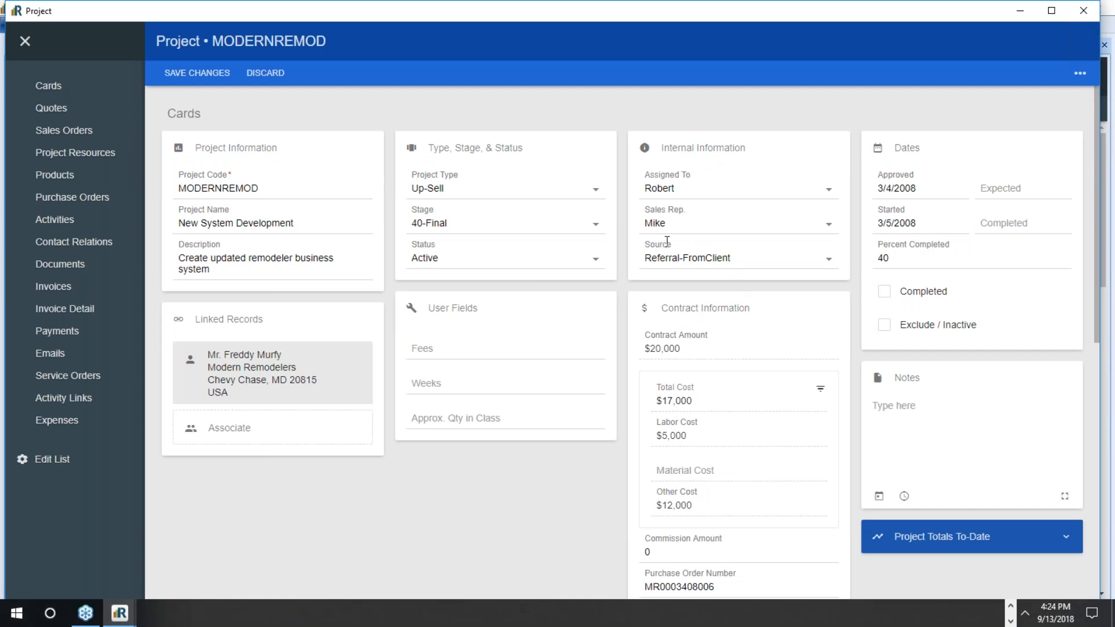
{"action": "left_click", "coordinate": [596, 224]}
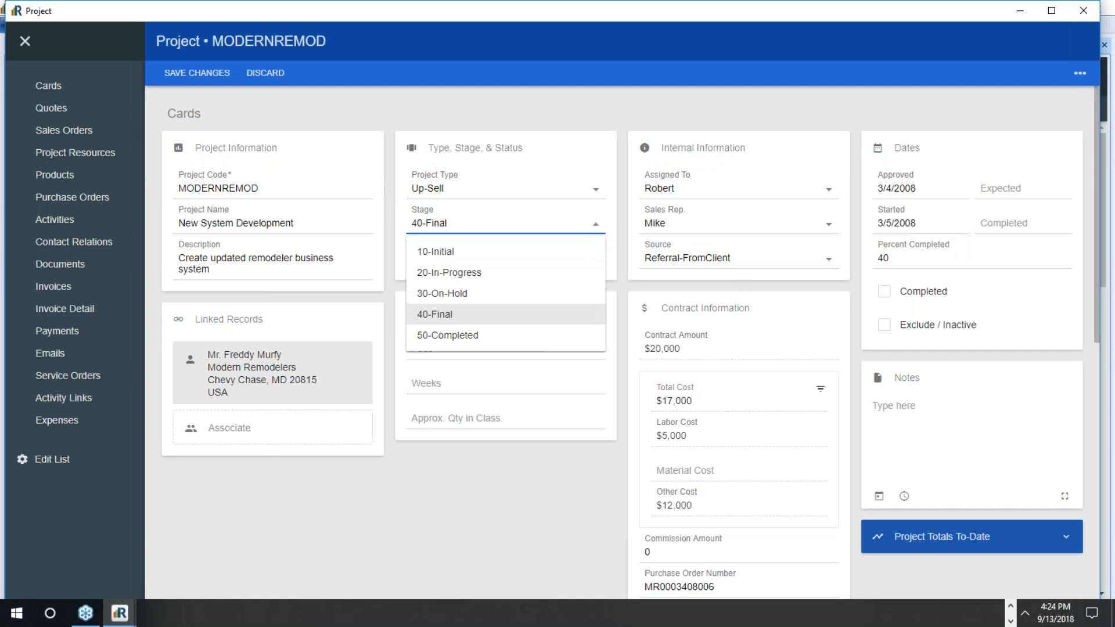
{"action": "left_click", "coordinate": [447, 336]}
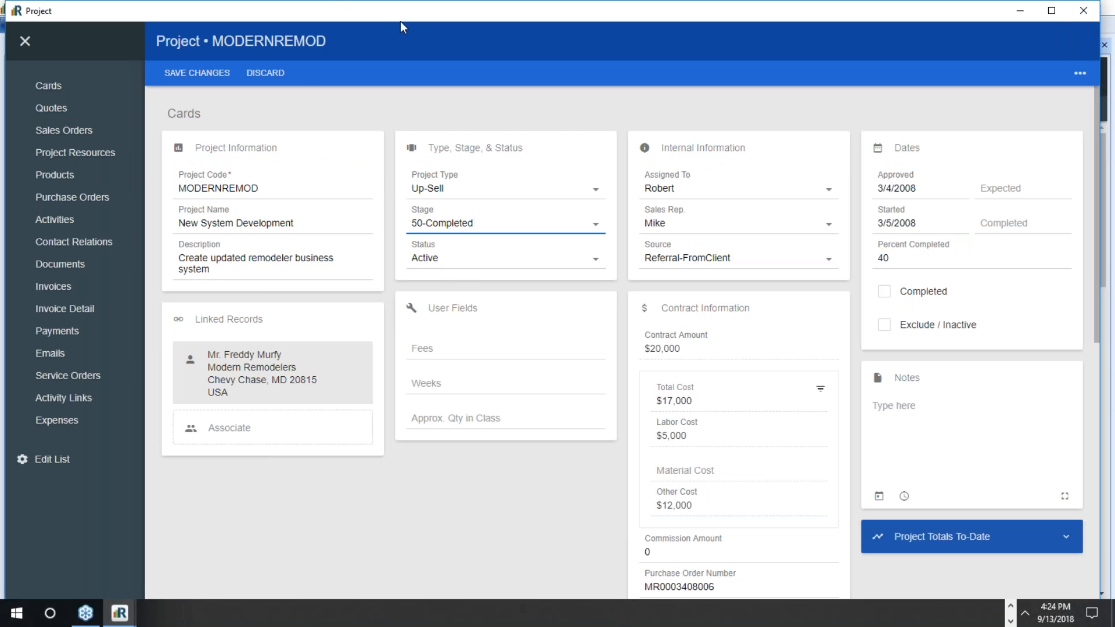
{"action": "left_click", "coordinate": [184, 73]}
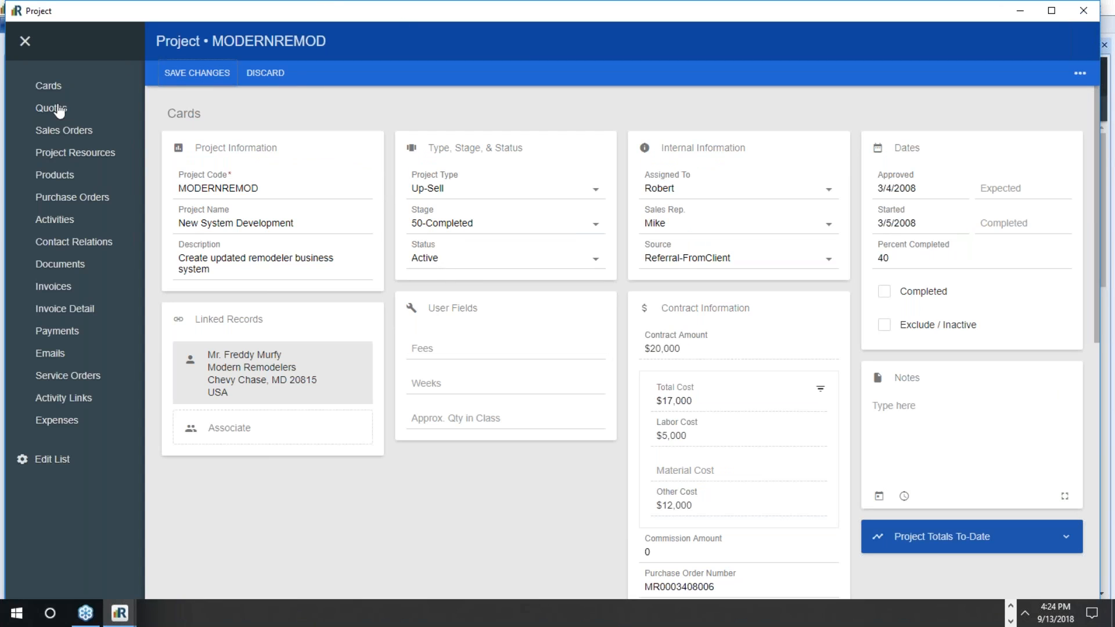
- Check the MODERNREMOD project's activities and activate the Project Completion Process for the project
{"action": "left_click", "coordinate": [52, 227]}
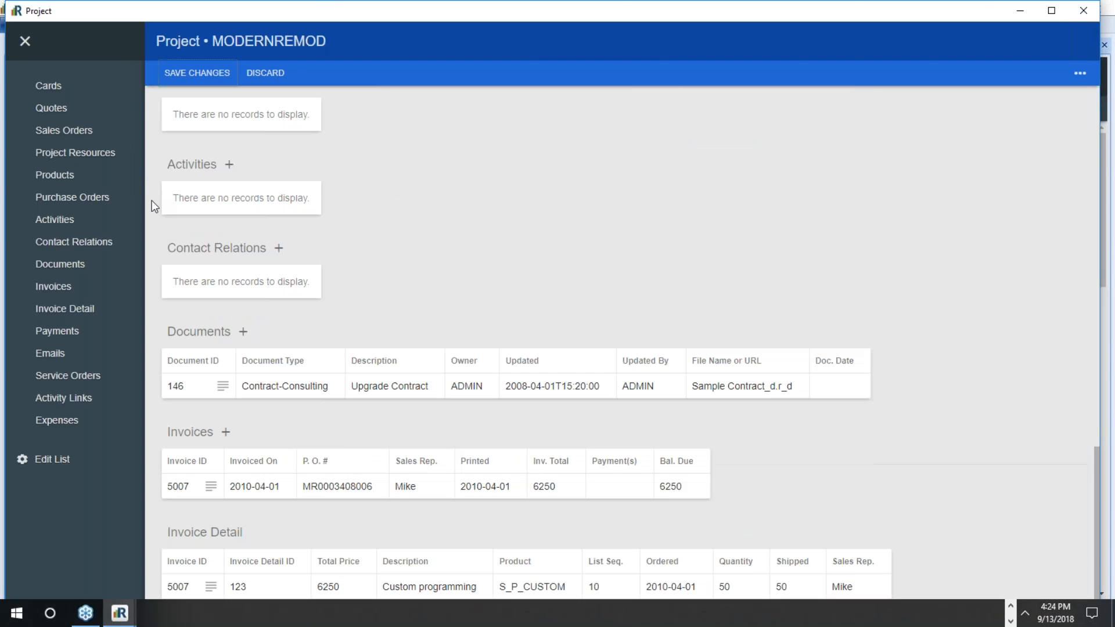
{"action": "left_click", "coordinate": [1082, 73]}
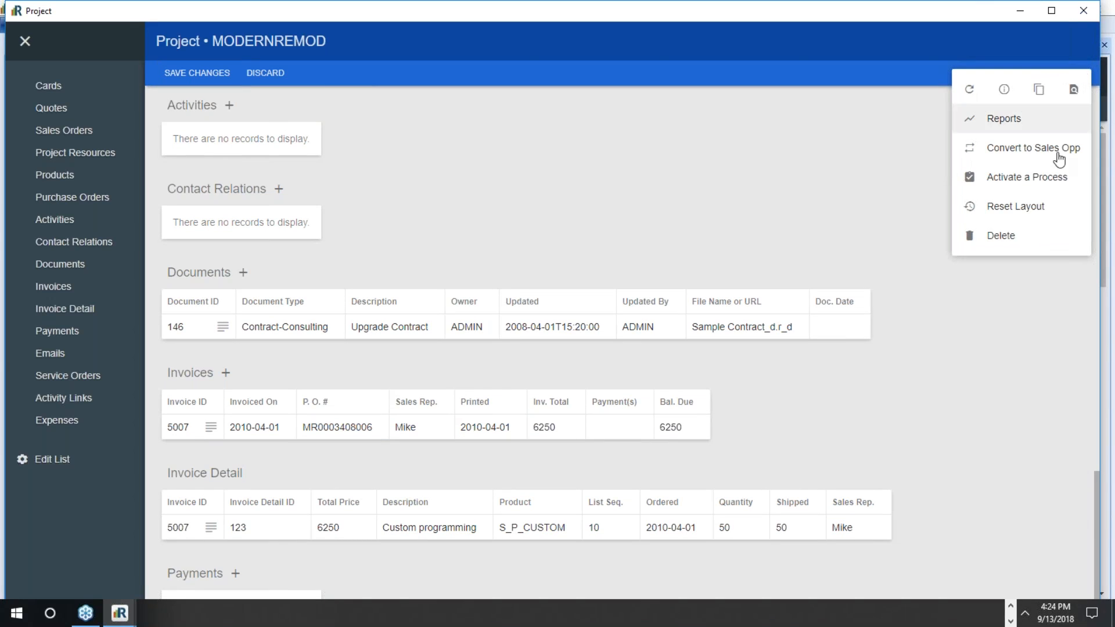
{"action": "left_click", "coordinate": [1031, 177]}
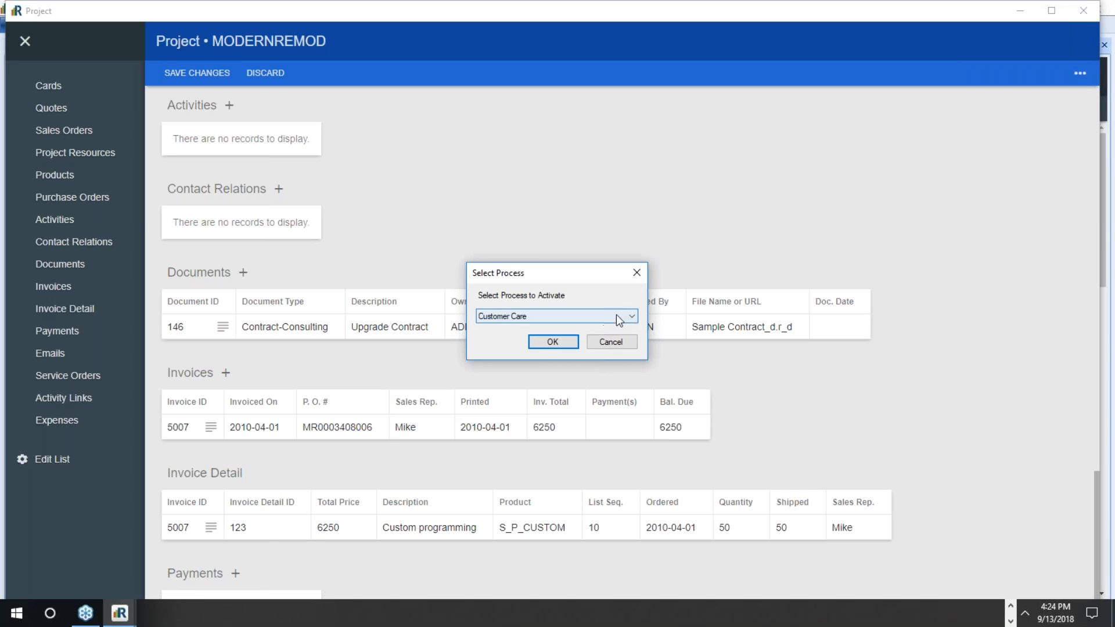
{"action": "left_click", "coordinate": [634, 316]}
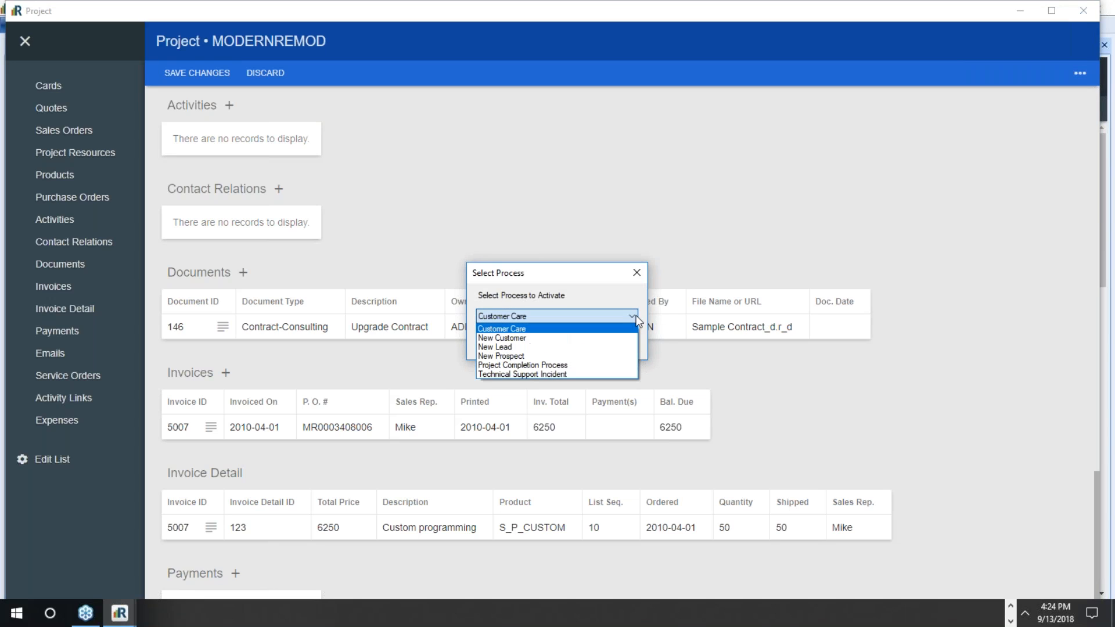
{"action": "left_click", "coordinate": [598, 367]}
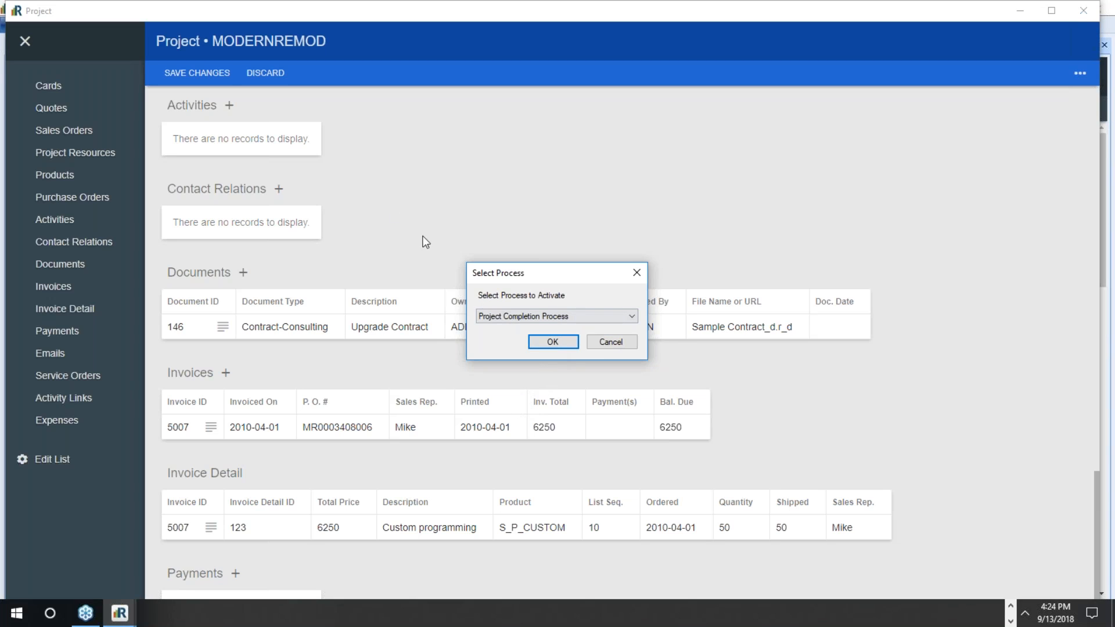
{"action": "left_click", "coordinate": [556, 343]}
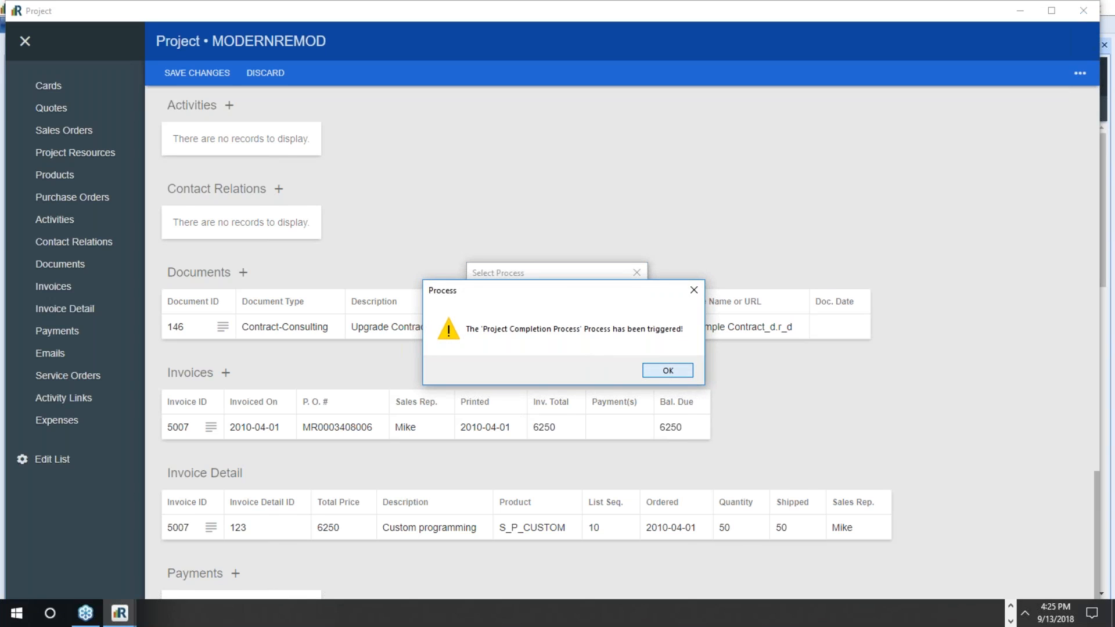
- Review the details of the accounting meeting, accounting call and team lead meeting activities generated in the MODERNREMOD project
{"action": "left_click", "coordinate": [668, 374]}
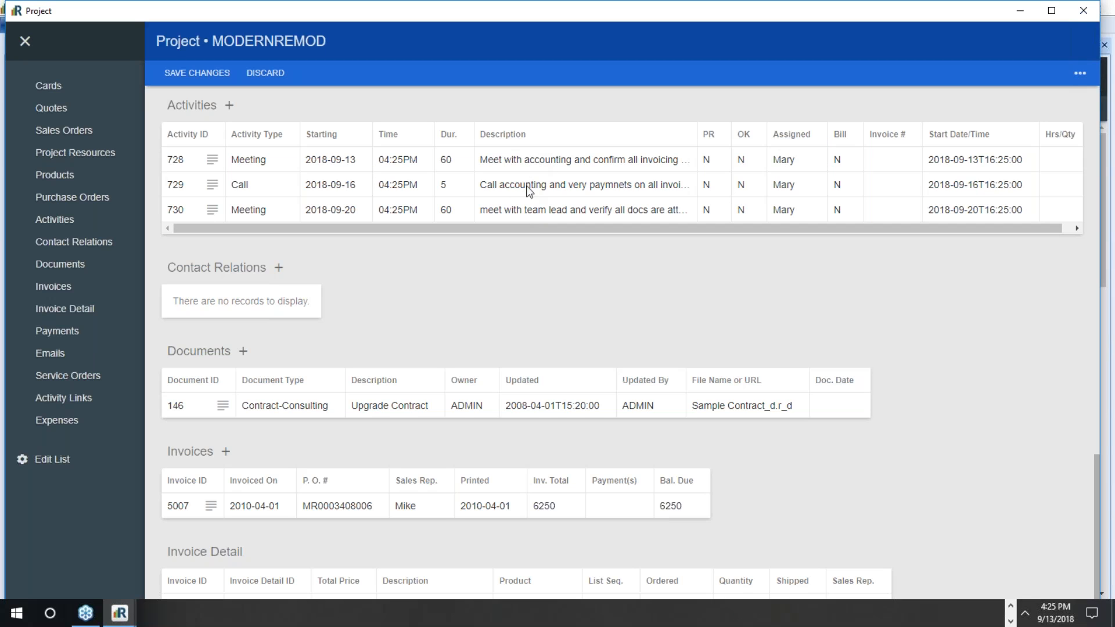
{"action": "left_click", "coordinate": [521, 207]}
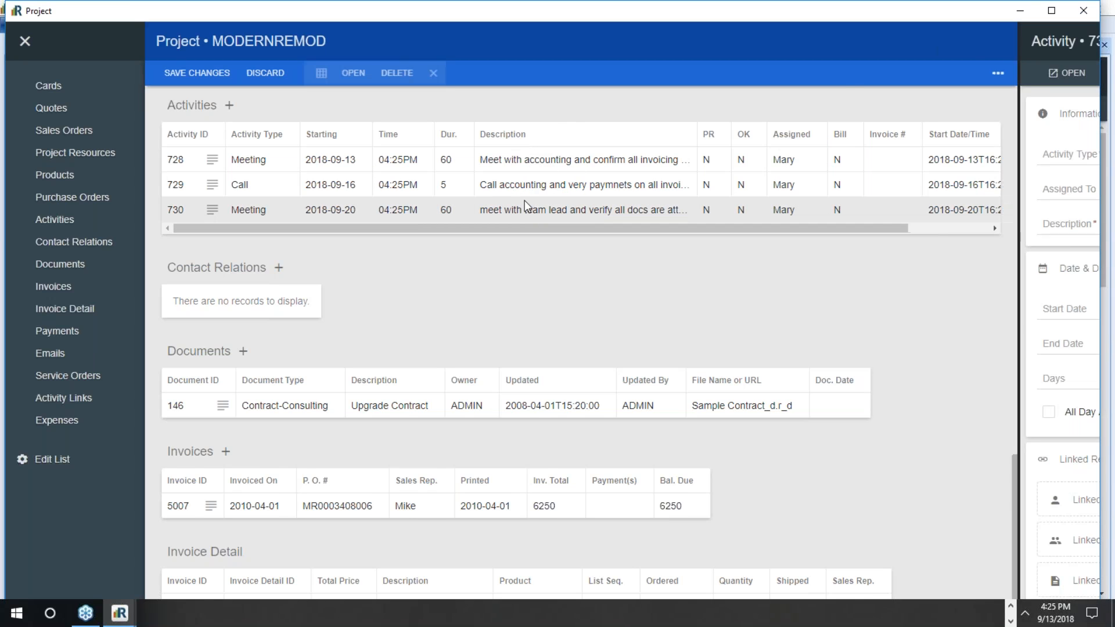
{"action": "left_click", "coordinate": [528, 189]}
{"action": "left_click", "coordinate": [535, 163]}
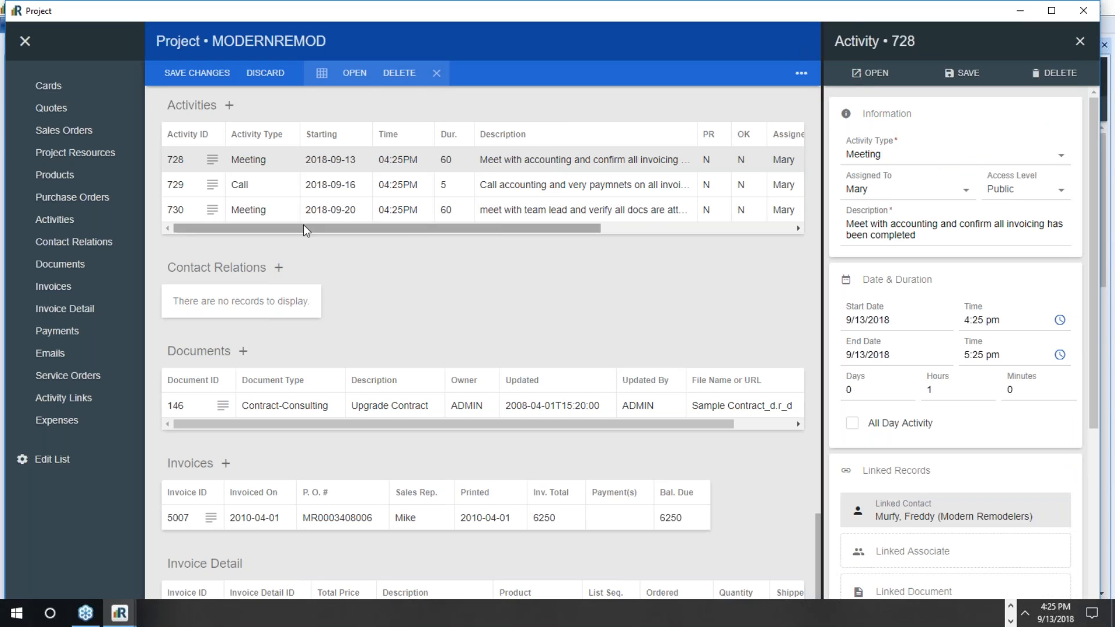
{"action": "left_click", "coordinate": [350, 163]}
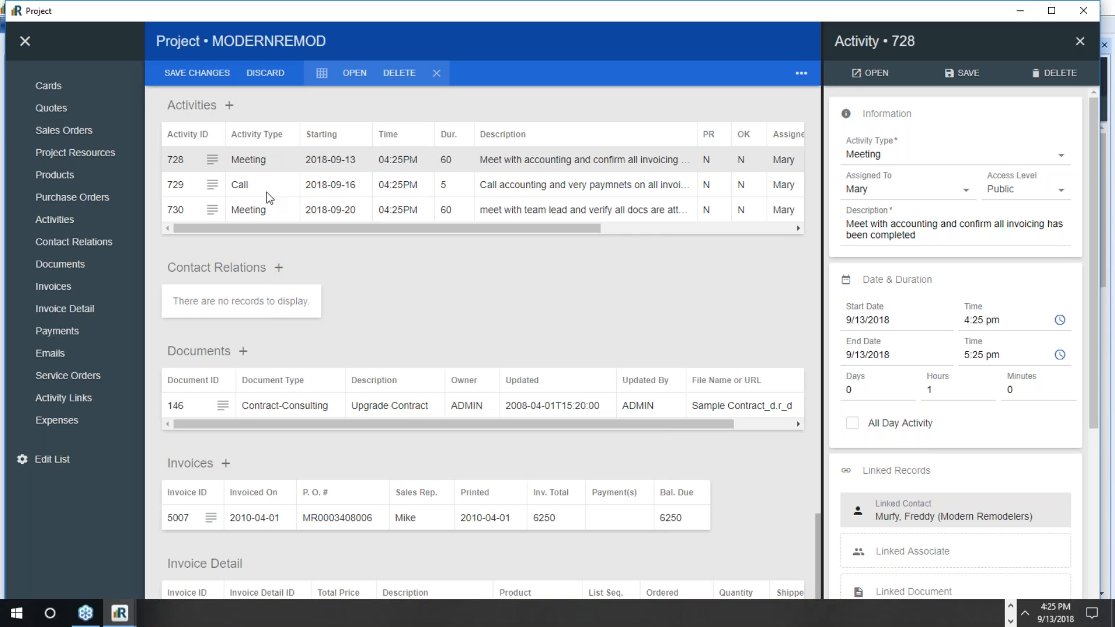
{"action": "left_click", "coordinate": [336, 183]}
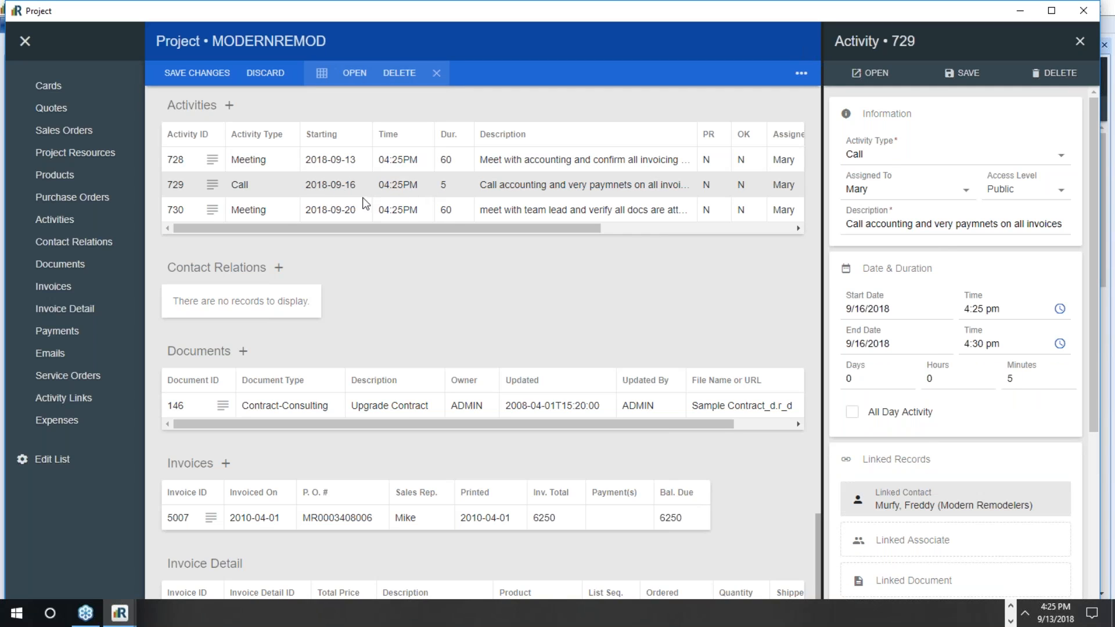
{"action": "left_click", "coordinate": [343, 212]}
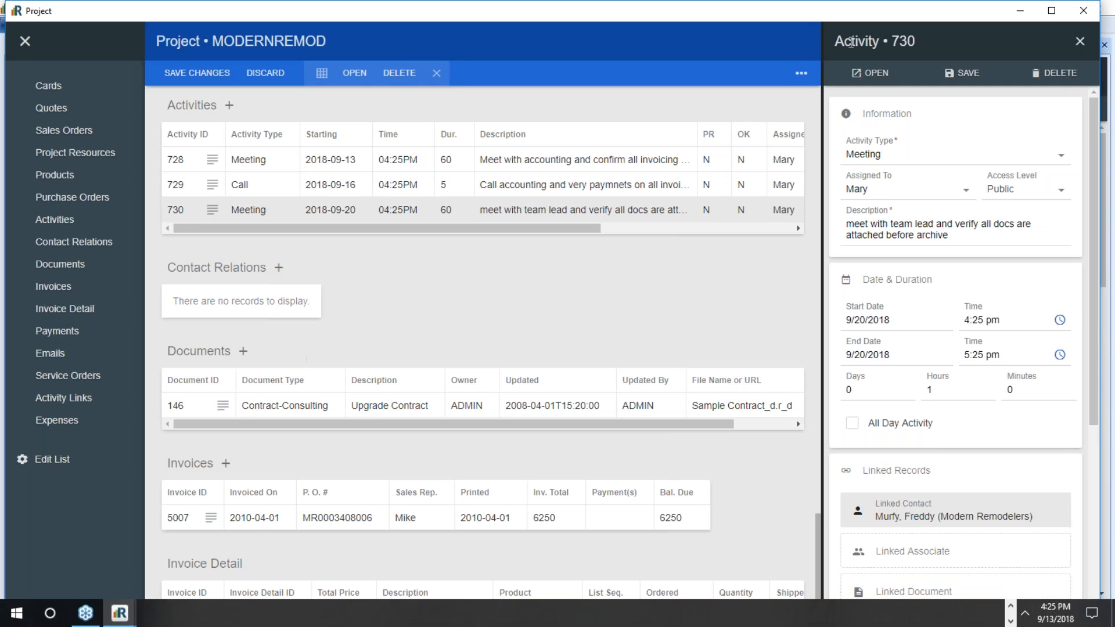
- Open the team lead meeting activity, examine its linked process steps, and close the activity, the project and the Projects list
{"action": "left_click", "coordinate": [877, 82]}
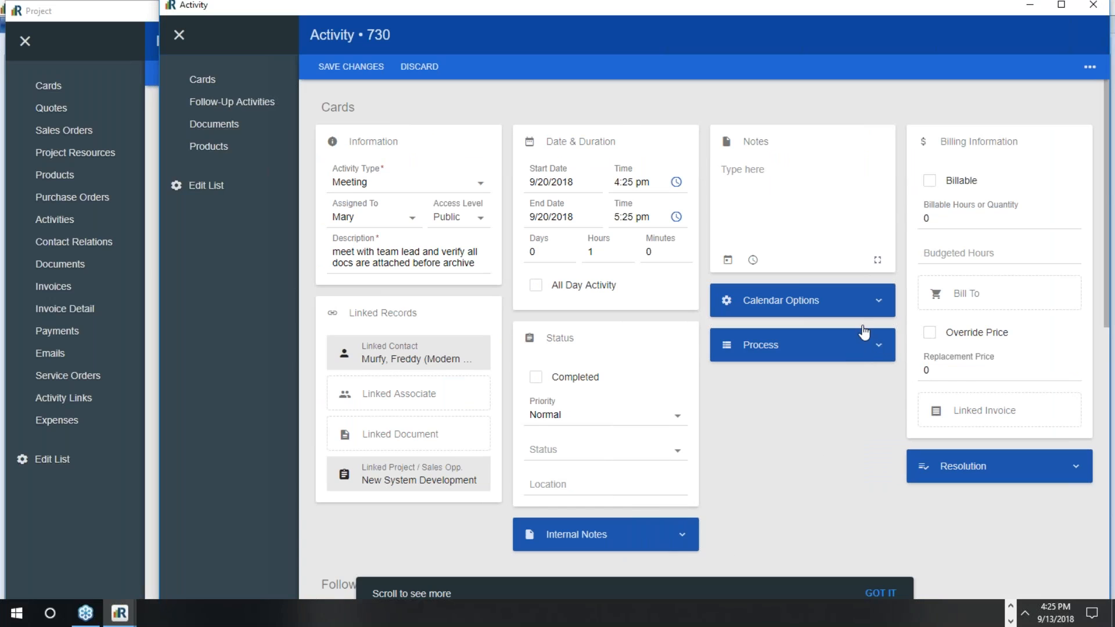
{"action": "left_click", "coordinate": [877, 347]}
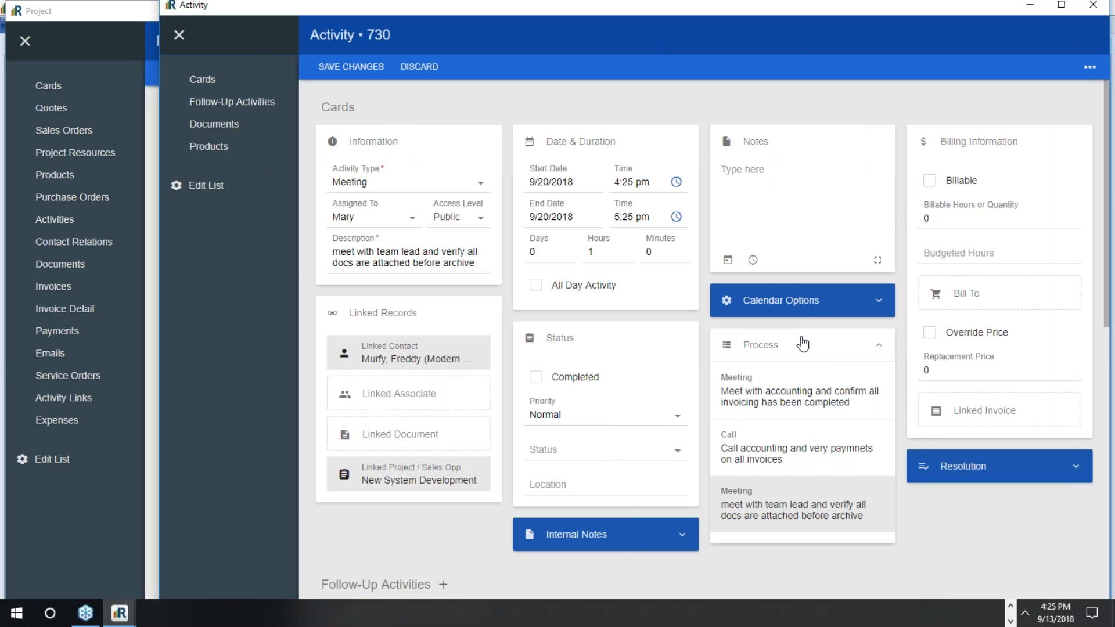
{"action": "left_click", "coordinate": [880, 351]}
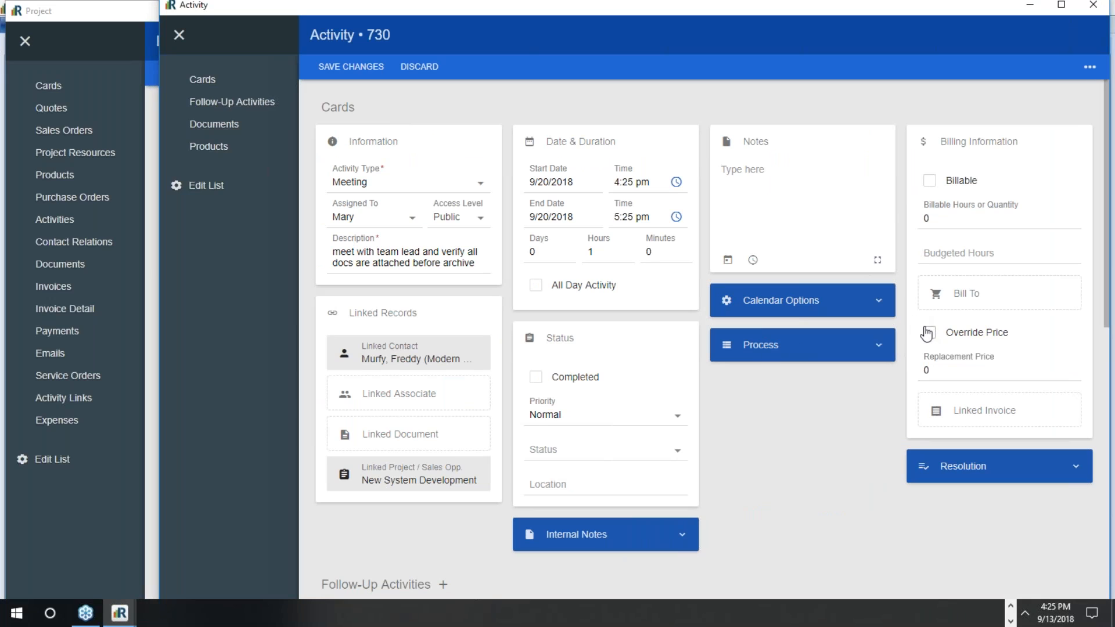
{"action": "left_click", "coordinate": [877, 349]}
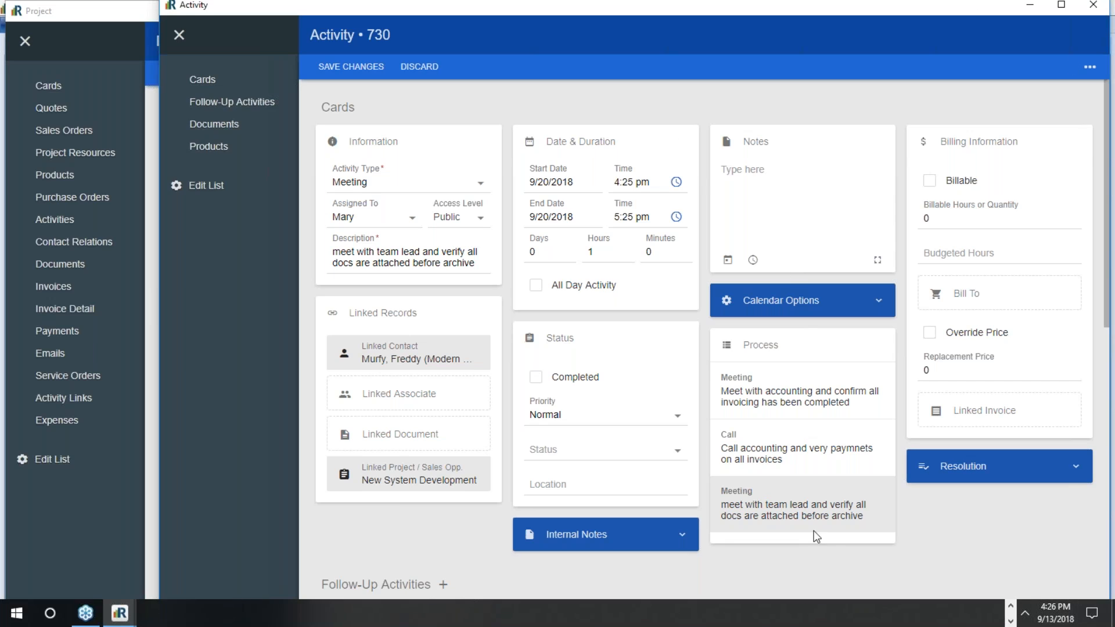
{"action": "left_click", "coordinate": [887, 352]}
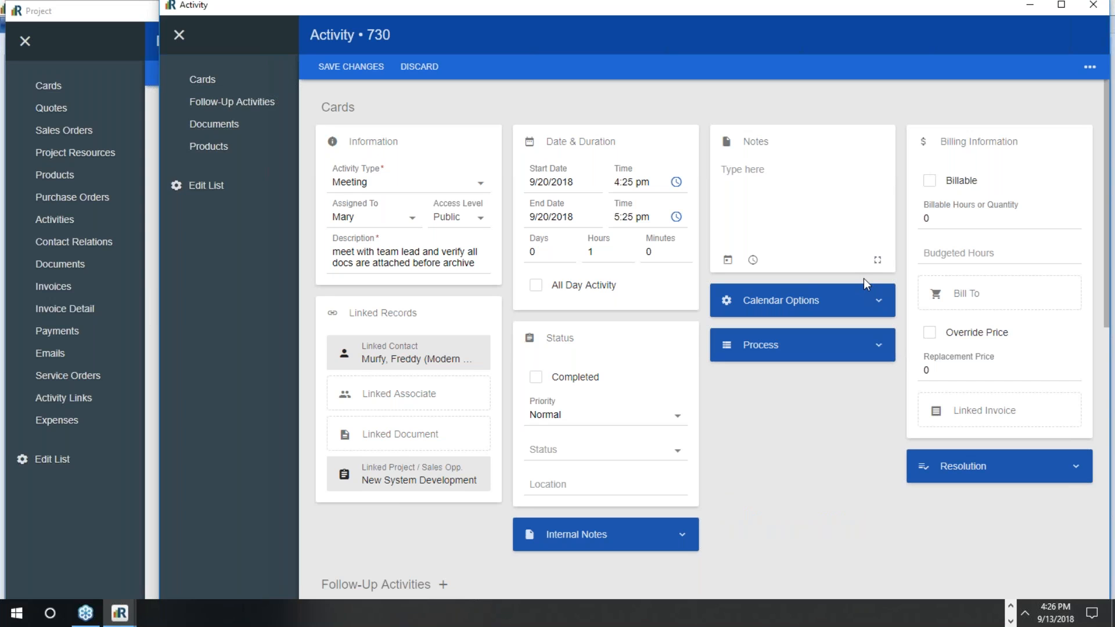
{"action": "left_click", "coordinate": [1093, 4]}
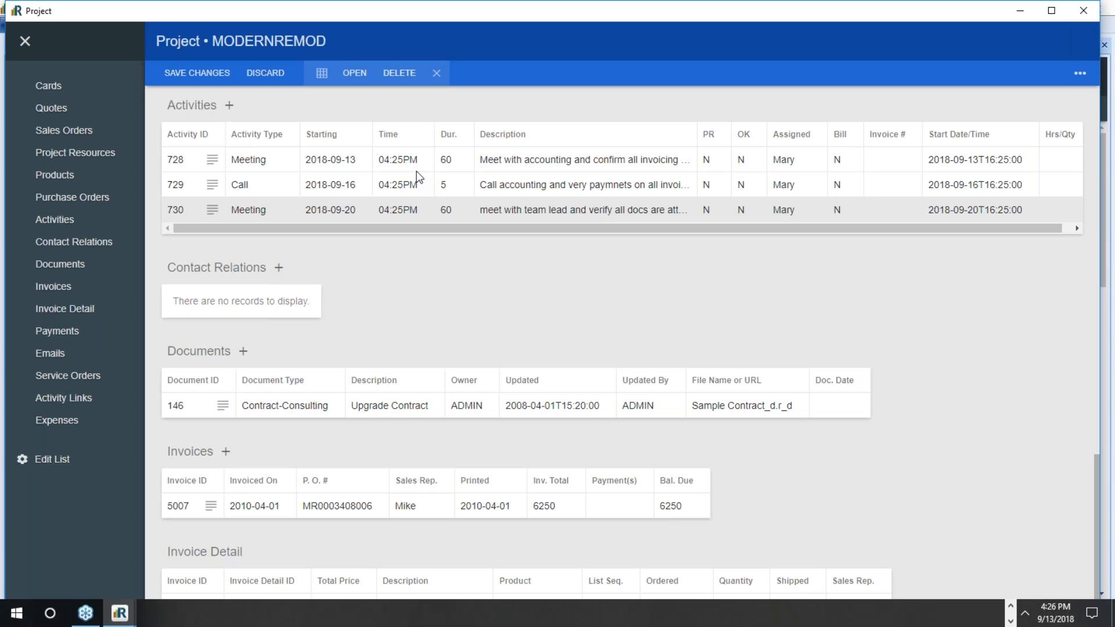
{"action": "left_click", "coordinate": [1084, 11]}
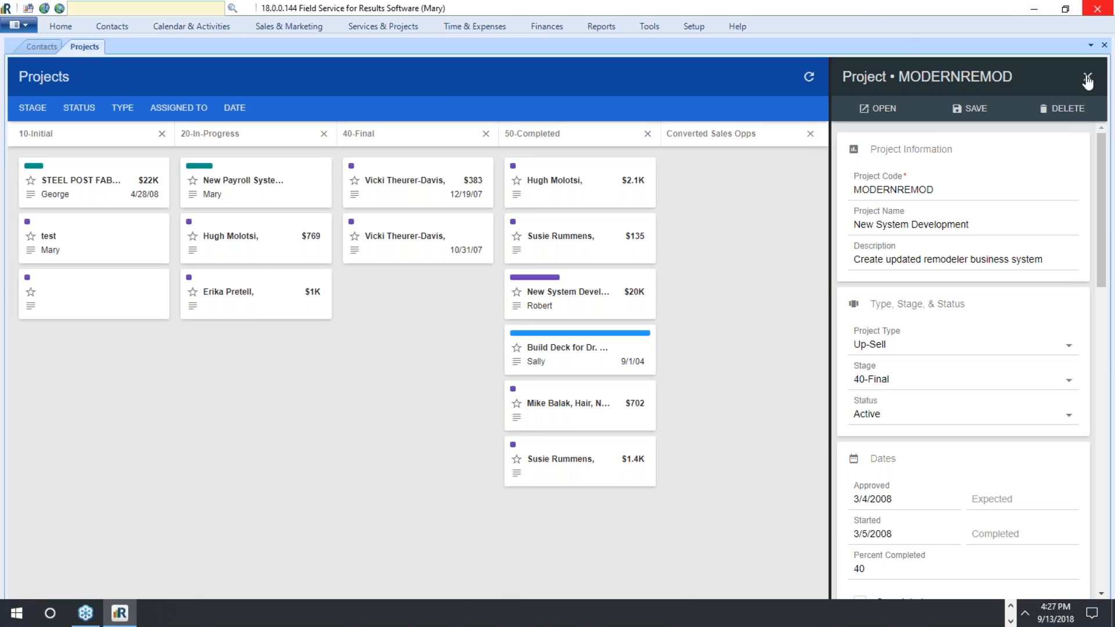
{"action": "left_click", "coordinate": [1106, 46]}
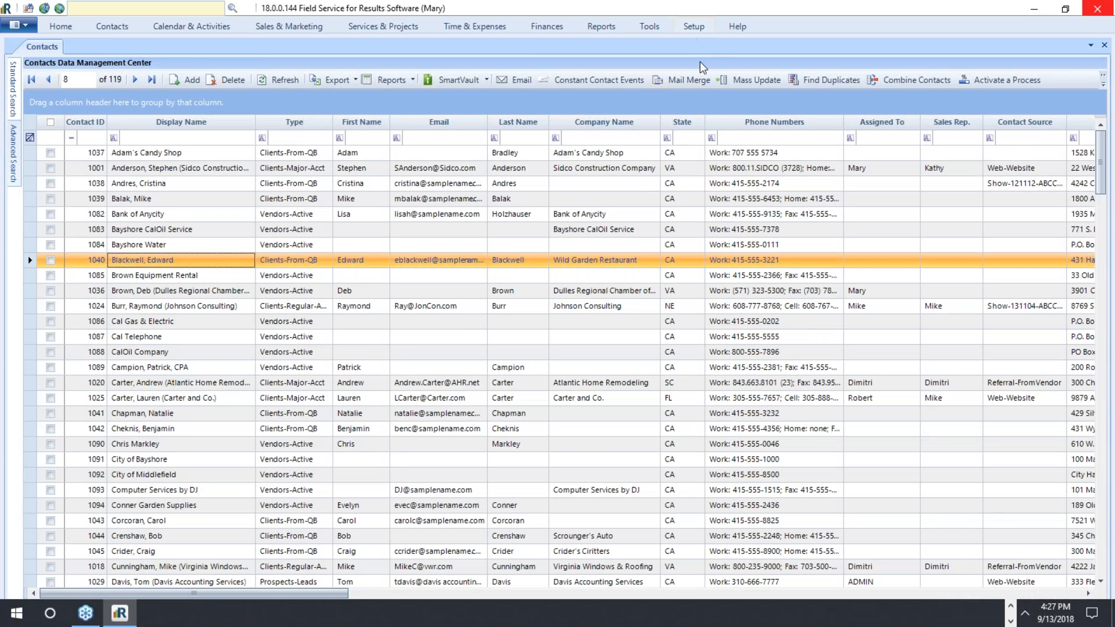
- Reopen the Project Completion Process, examine the day offsets and descriptions of its Call and Meeting steps, and close Processes
{"action": "left_click", "coordinate": [698, 28]}
{"action": "left_click", "coordinate": [291, 65]}
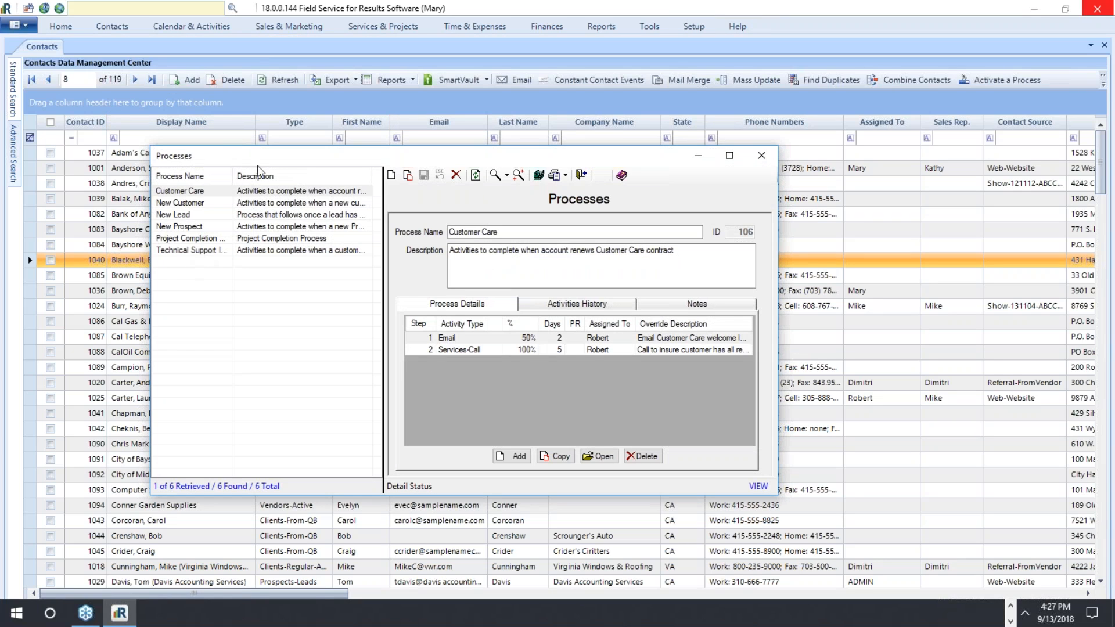
{"action": "left_click_drag", "start_coordinate": [233, 176], "coordinate": [267, 175]}
{"action": "left_click", "coordinate": [209, 239]}
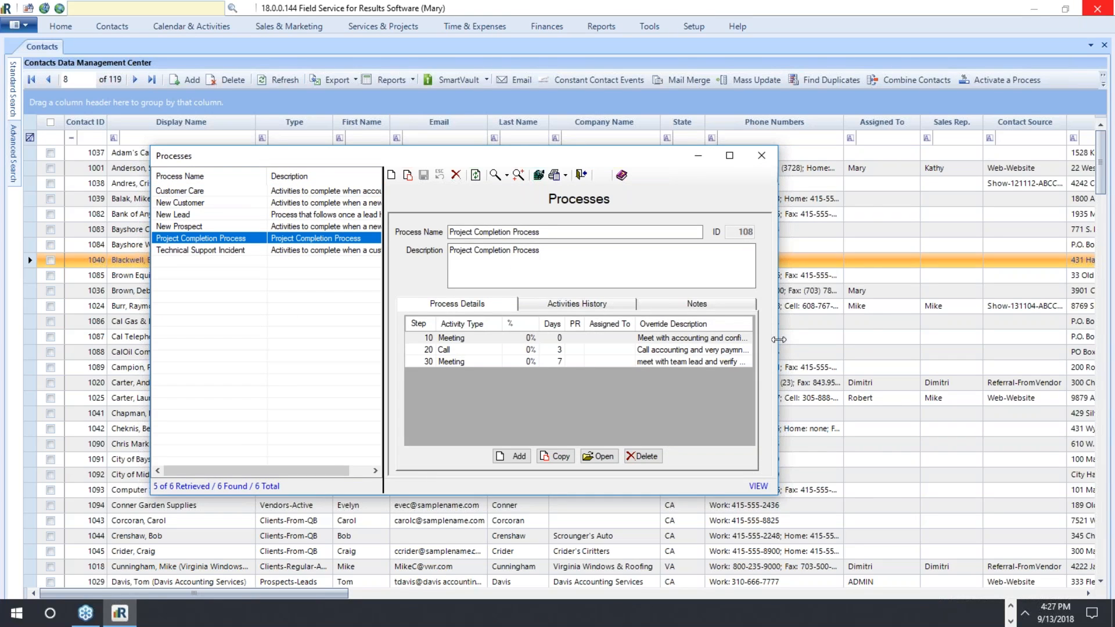
{"action": "left_click_drag", "start_coordinate": [866, 337], "coordinate": [866, 337]}
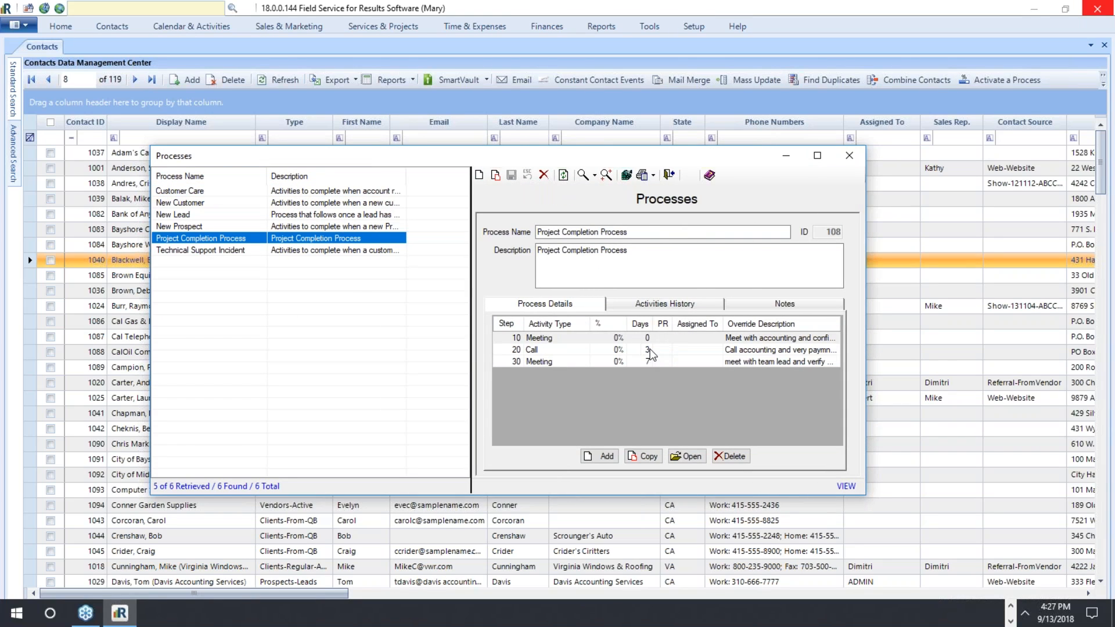
{"action": "left_click", "coordinate": [650, 351]}
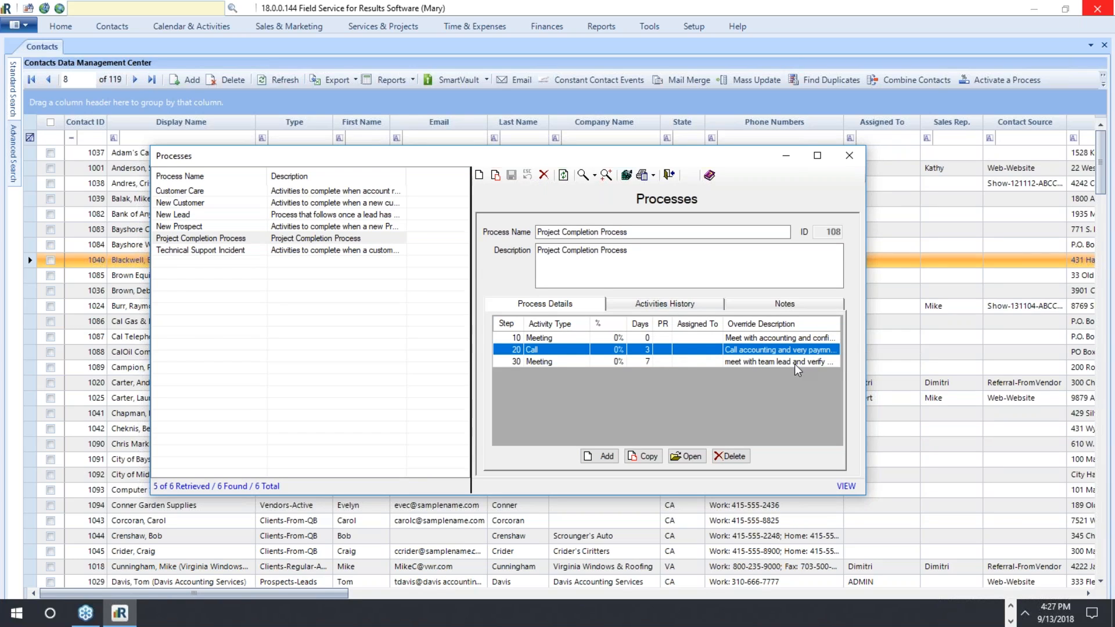
{"action": "left_click", "coordinate": [770, 364]}
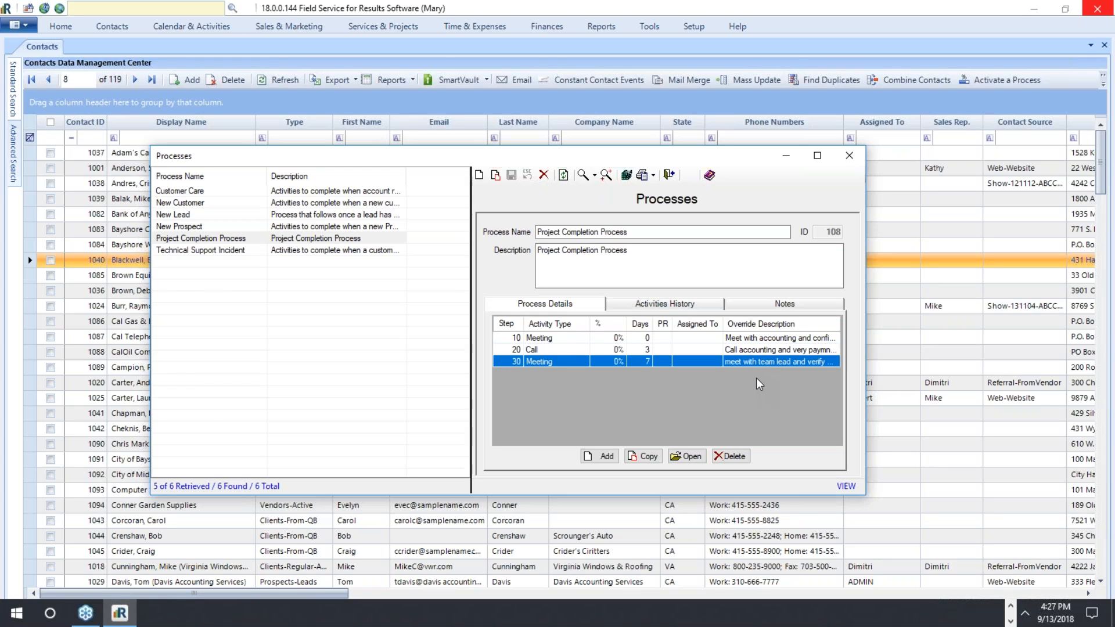
{"action": "left_click", "coordinate": [664, 350]}
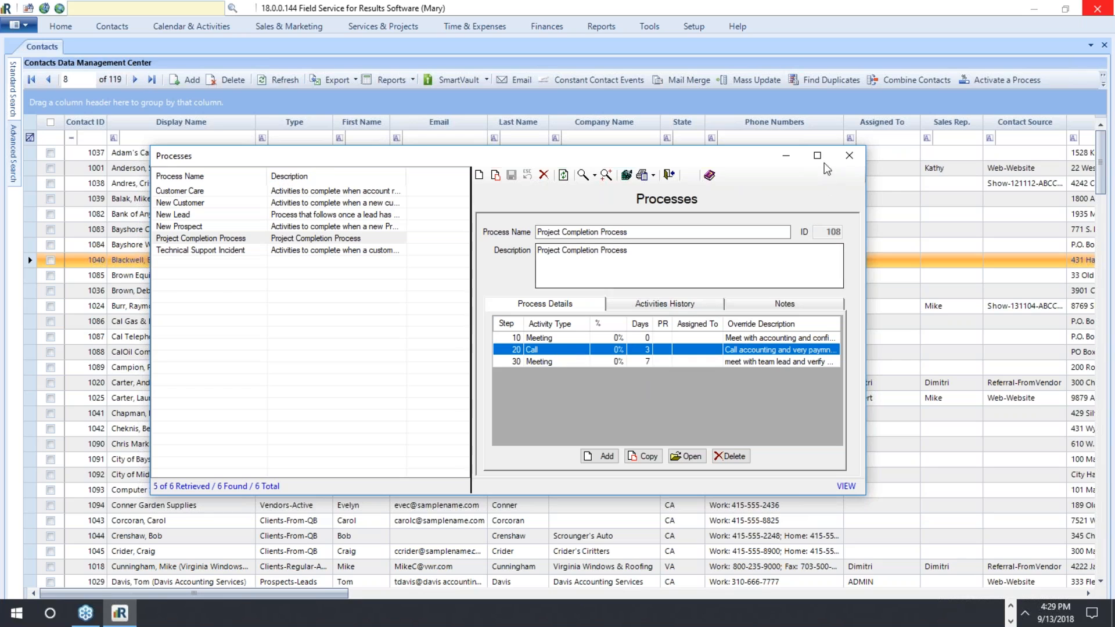
{"action": "left_click", "coordinate": [861, 152]}
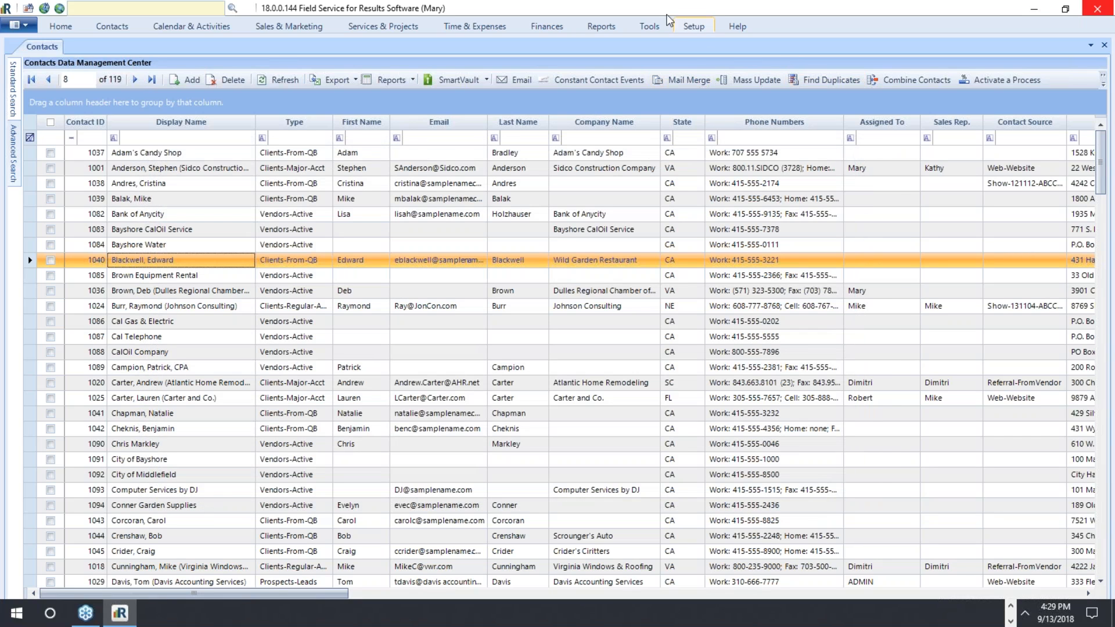
- Copy the Call activity type as a new type named "Call-to-complete-pmt" and save it
{"action": "left_click", "coordinate": [694, 26]}
{"action": "left_click", "coordinate": [75, 75]}
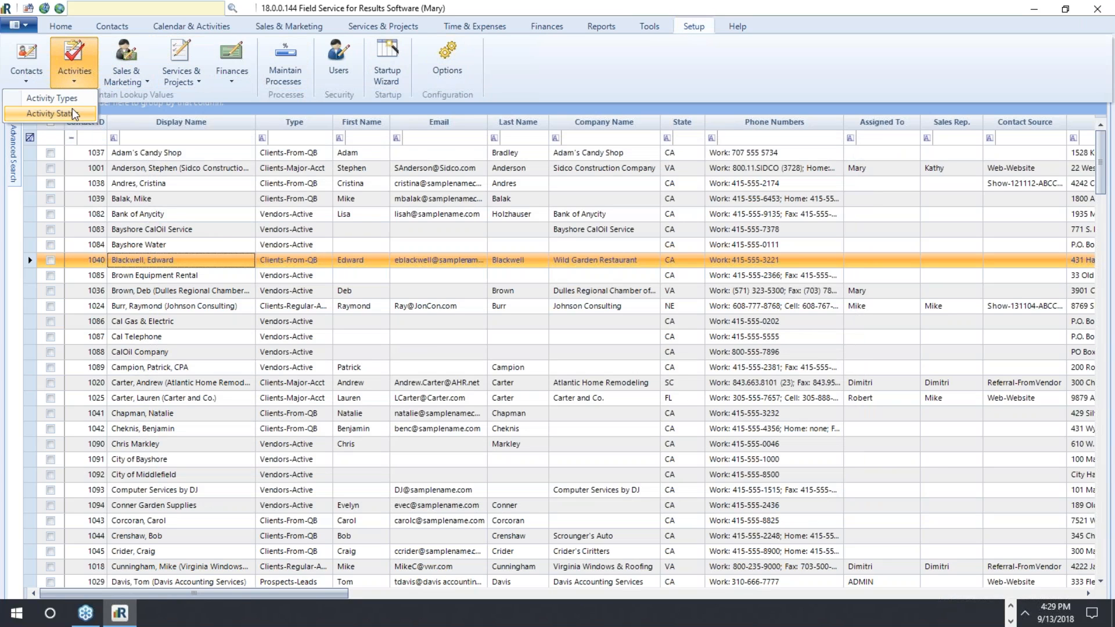
{"action": "left_click", "coordinate": [58, 98]}
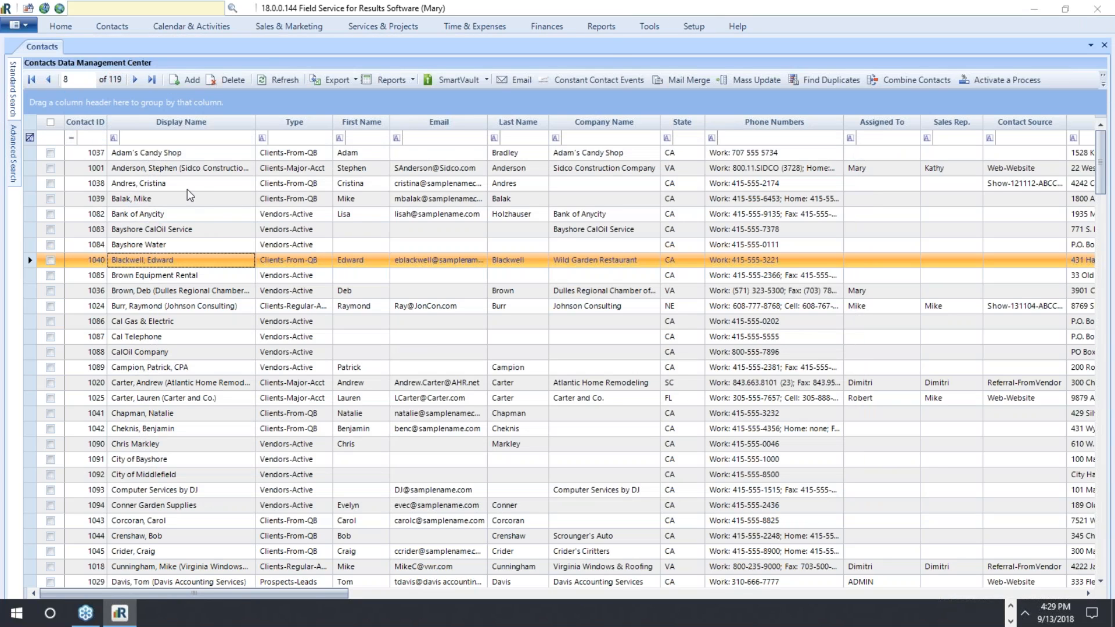
{"action": "left_click_drag", "start_coordinate": [259, 80], "coordinate": [316, 80]}
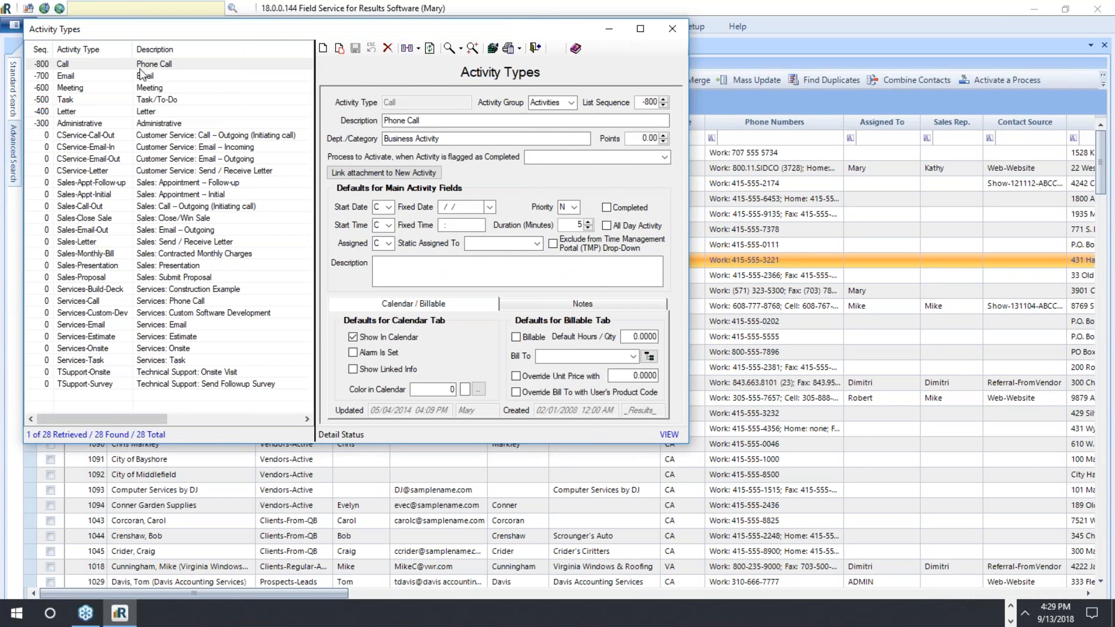
{"action": "left_click_drag", "start_coordinate": [132, 49], "coordinate": [194, 49]}
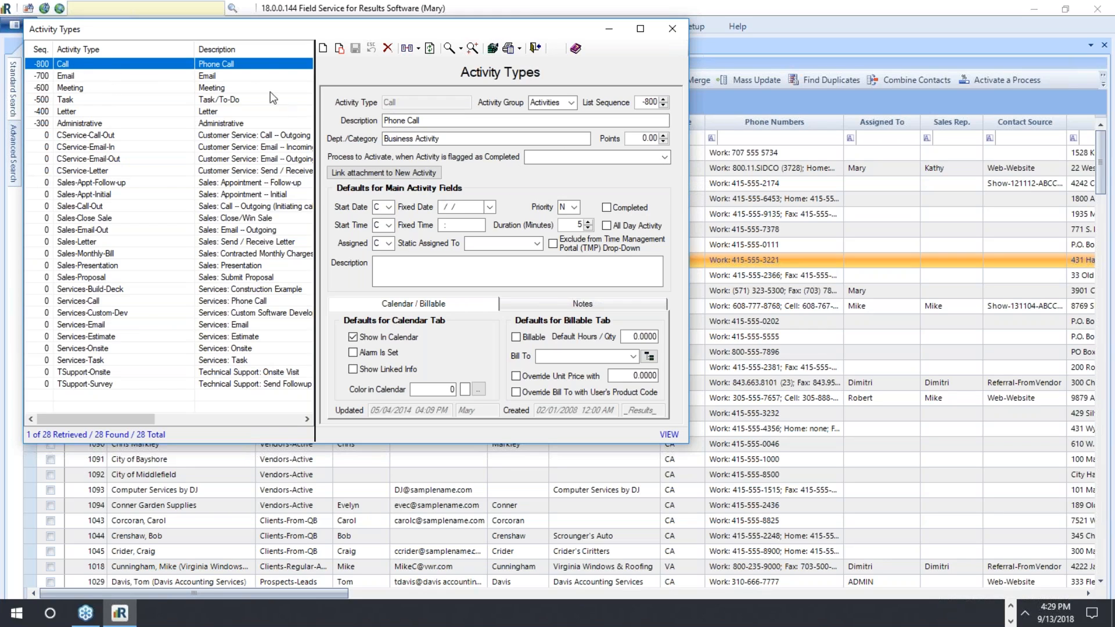
{"action": "left_click", "coordinate": [340, 49]}
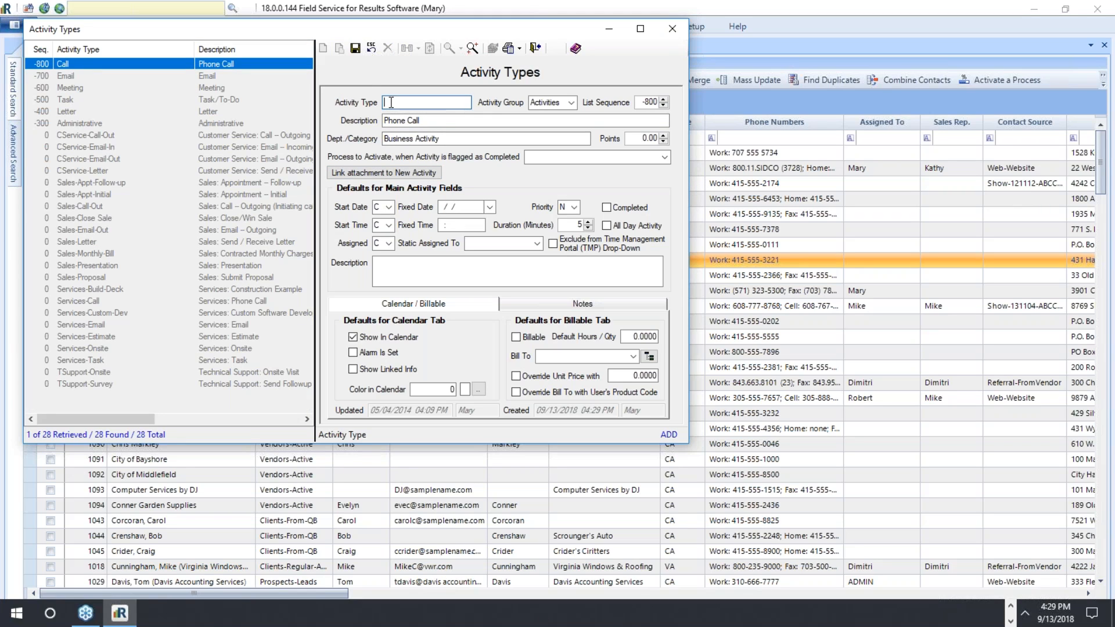
{"action": "type", "text": "Call-"}
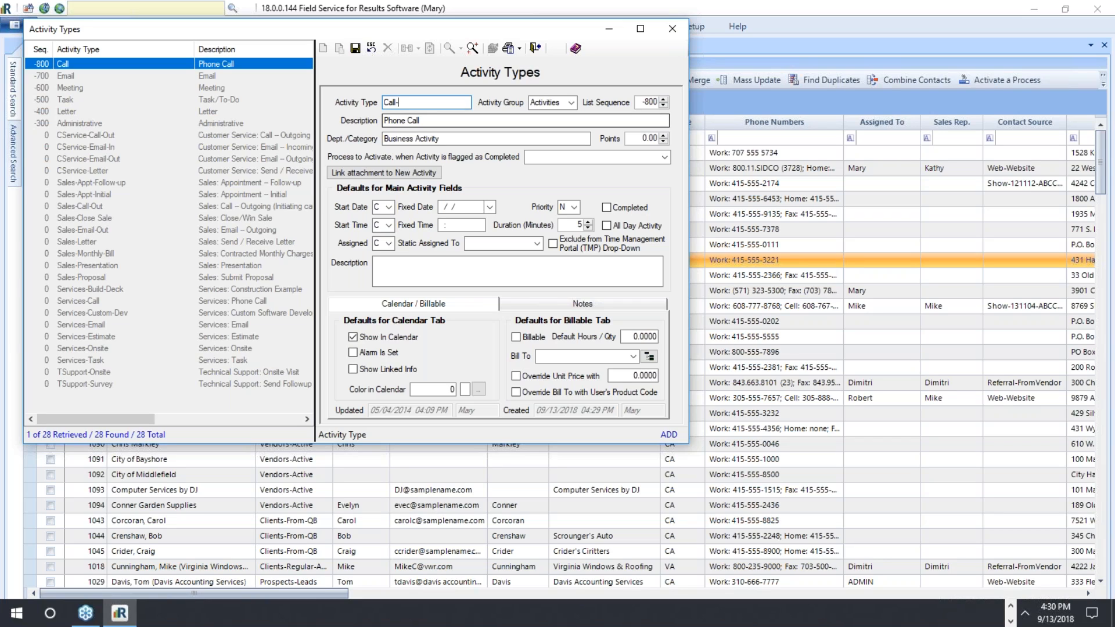
{"action": "type", "text": "to-complete-pm"}
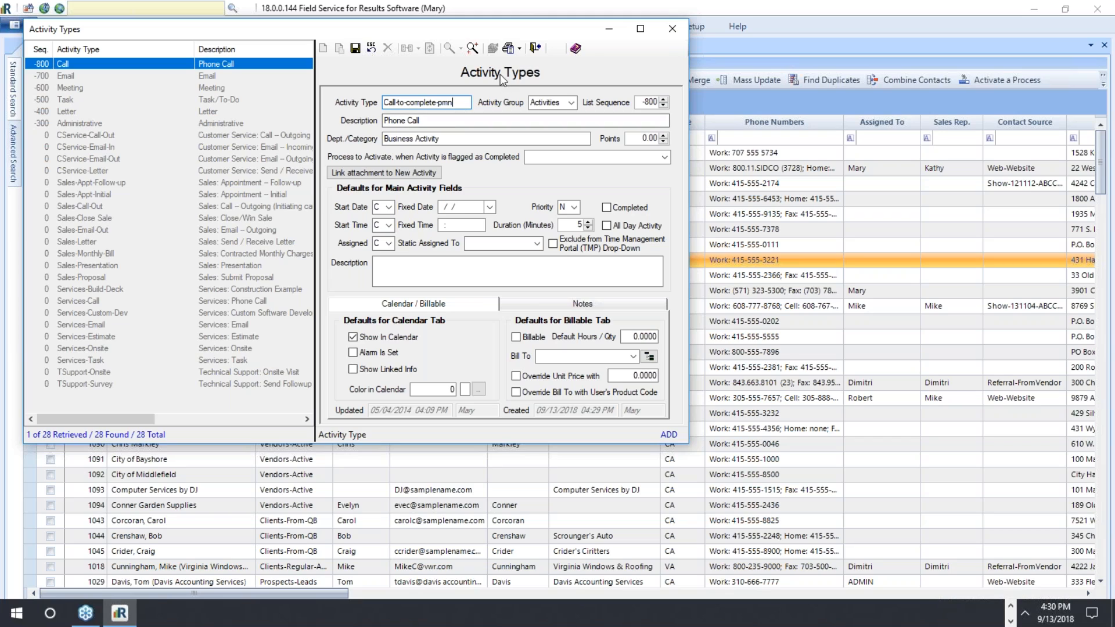
{"action": "type", "text": "n"}
{"action": "key", "text": "BackSpace"}
{"action": "type", "text": "t"}
{"action": "left_click", "coordinate": [355, 49]}
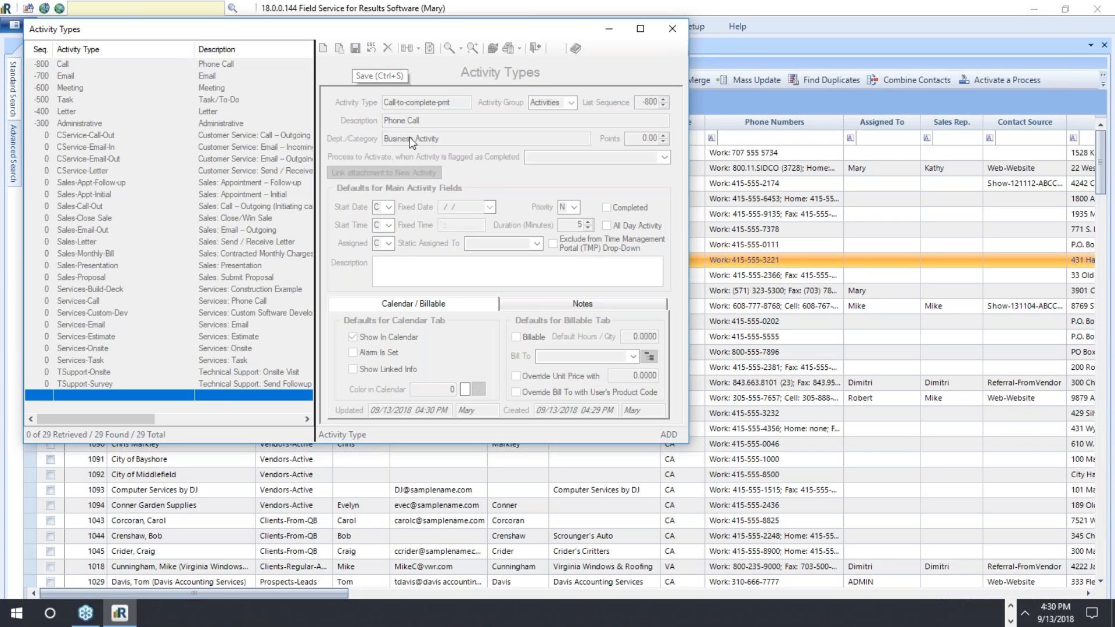
- Check which processes the Call-to-complete-pmt activity type can activate on completion, and close Activity Types without choosing one
{"action": "left_click", "coordinate": [664, 156]}
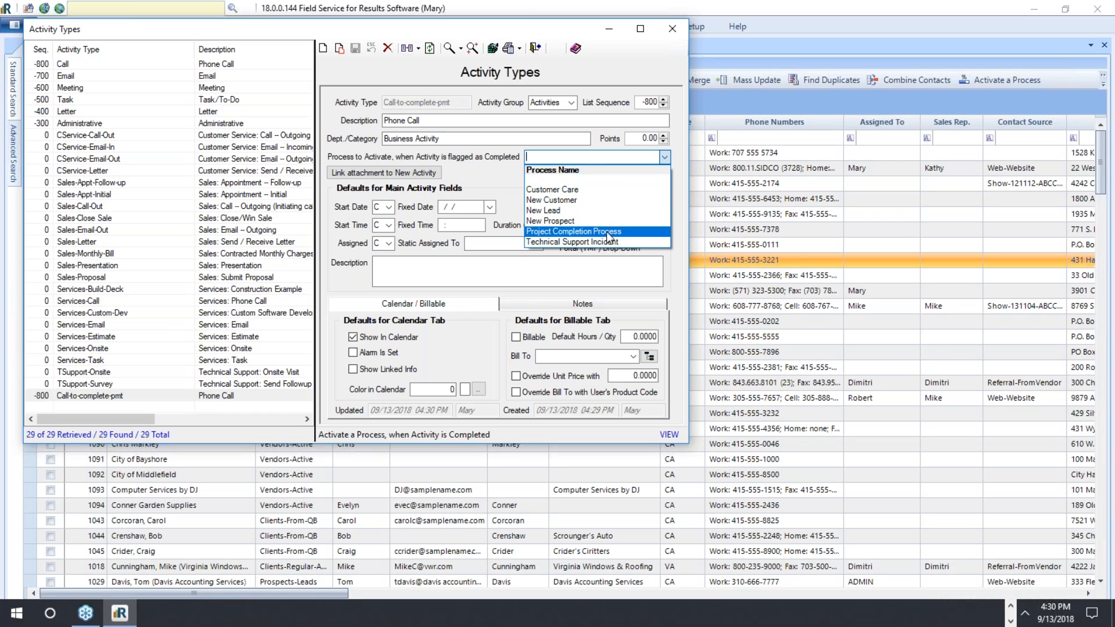
{"action": "left_click", "coordinate": [609, 45]}
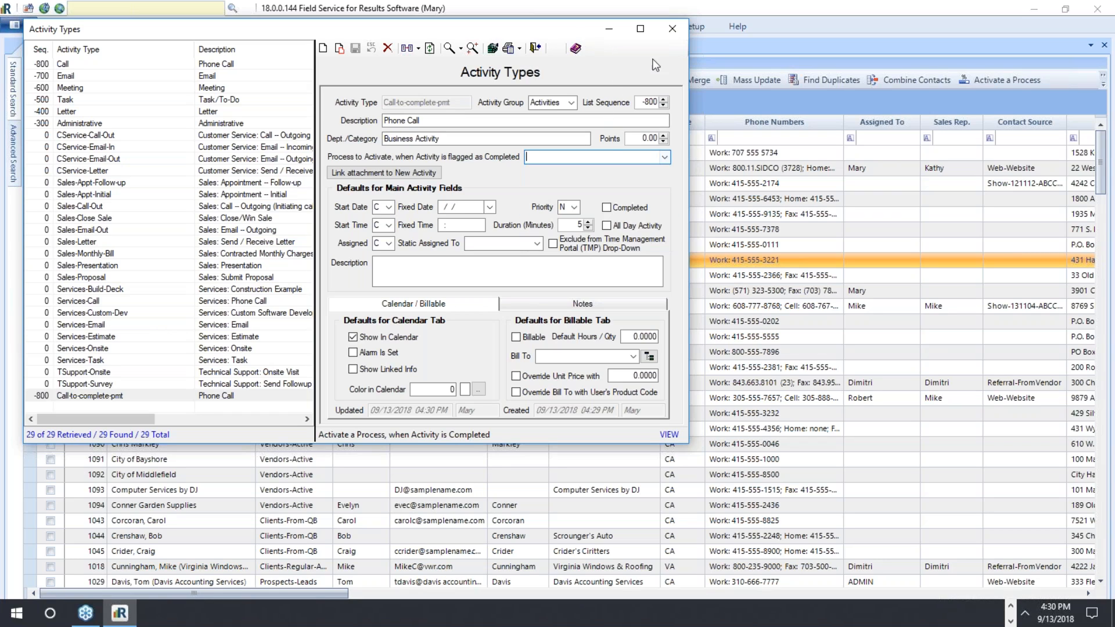
{"action": "left_click", "coordinate": [672, 29]}
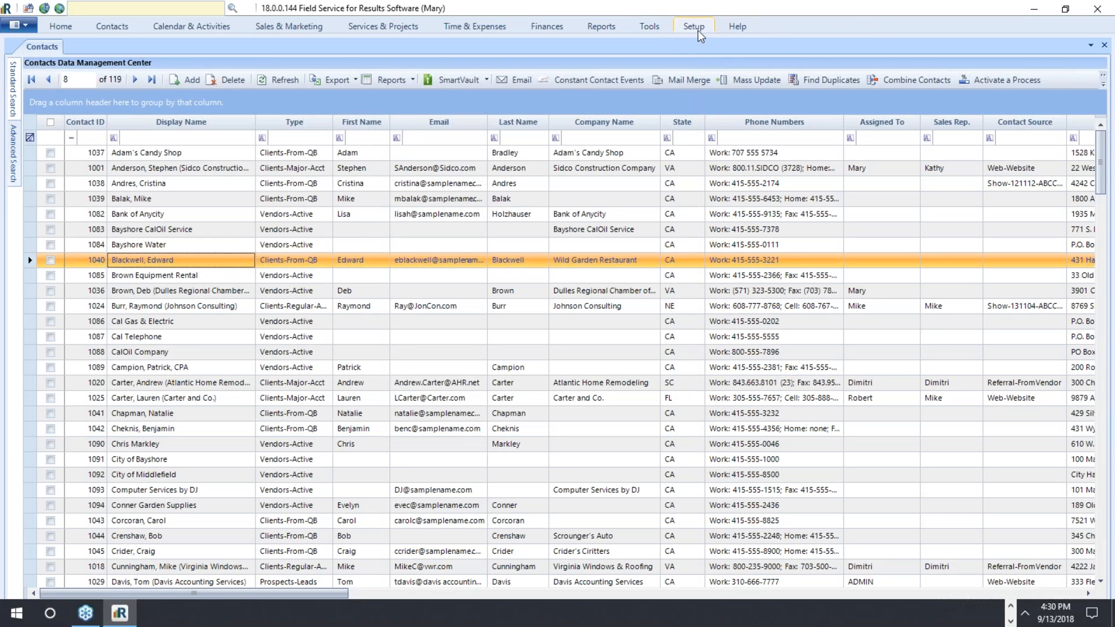
- Rename the Project Completion Process as "Project Completion Process - Part 1 (until payments are received)" and save it
{"action": "left_click", "coordinate": [694, 28]}
{"action": "left_click", "coordinate": [282, 65]}
{"action": "left_click", "coordinate": [79, 131]}
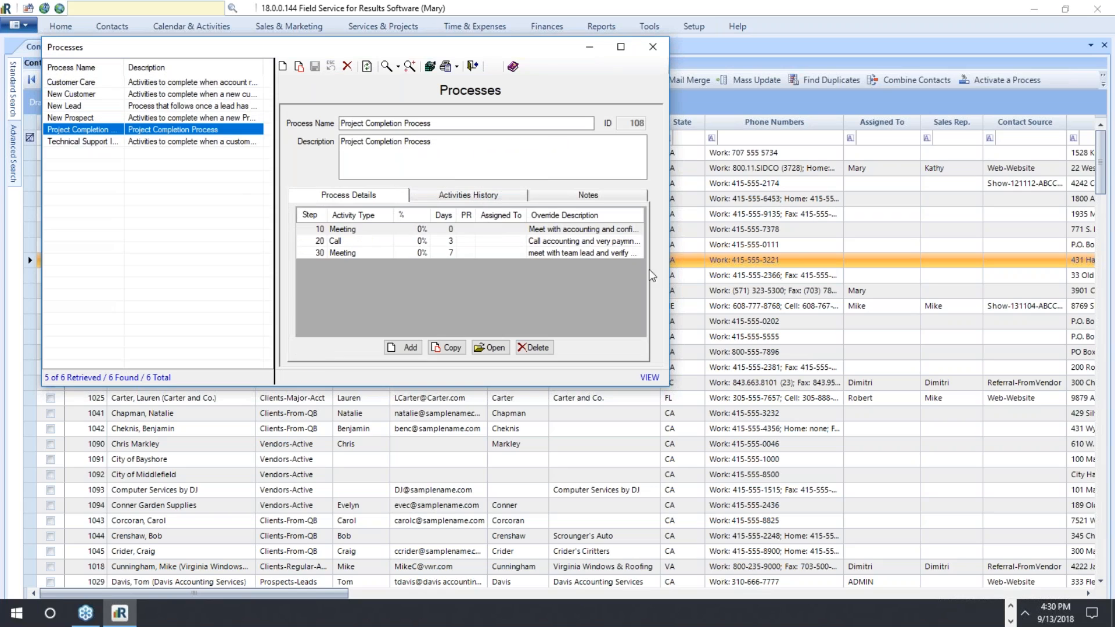
{"action": "left_click", "coordinate": [451, 124]}
{"action": "left_click", "coordinate": [540, 80]}
{"action": "type", "text": "- "}
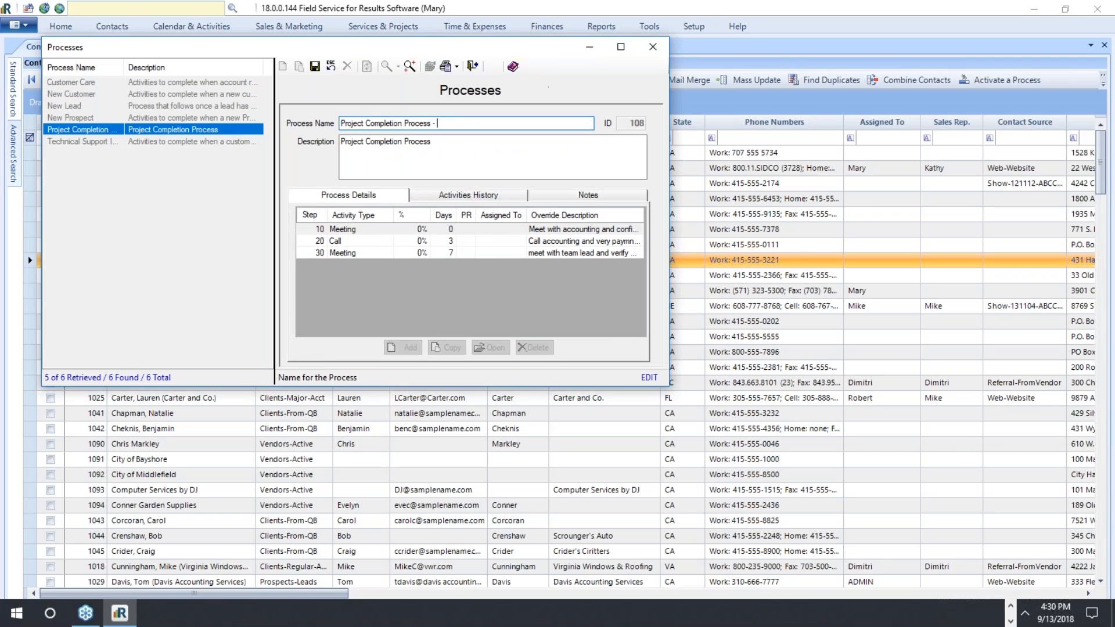
{"action": "type", "text": "Part 1 (until payments are received"}
{"action": "left_click", "coordinate": [315, 67]}
- Open the step 20 Call of the Project Completion Process - Part 1 for editing
{"action": "left_click", "coordinate": [334, 240]}
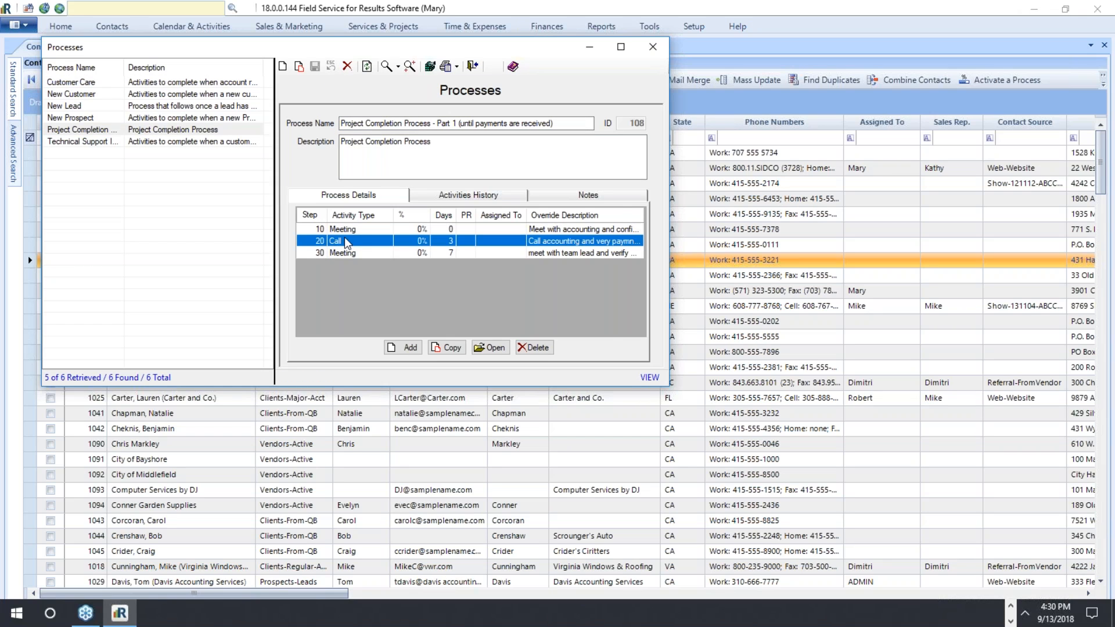
{"action": "double_click", "coordinate": [482, 241]}
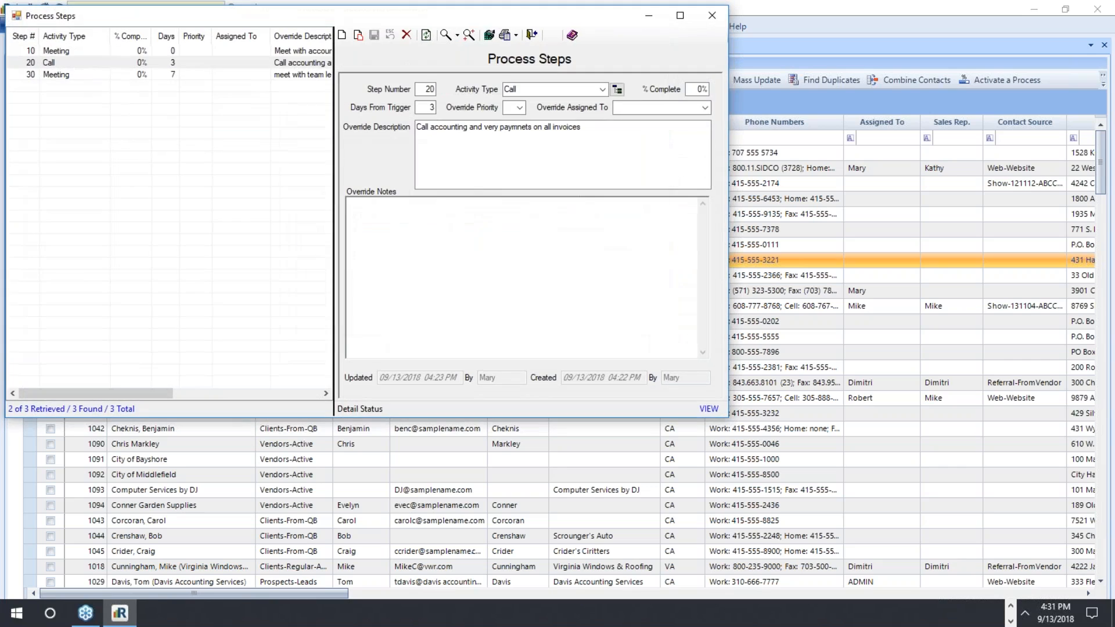
{"action": "left_click", "coordinate": [590, 145]}
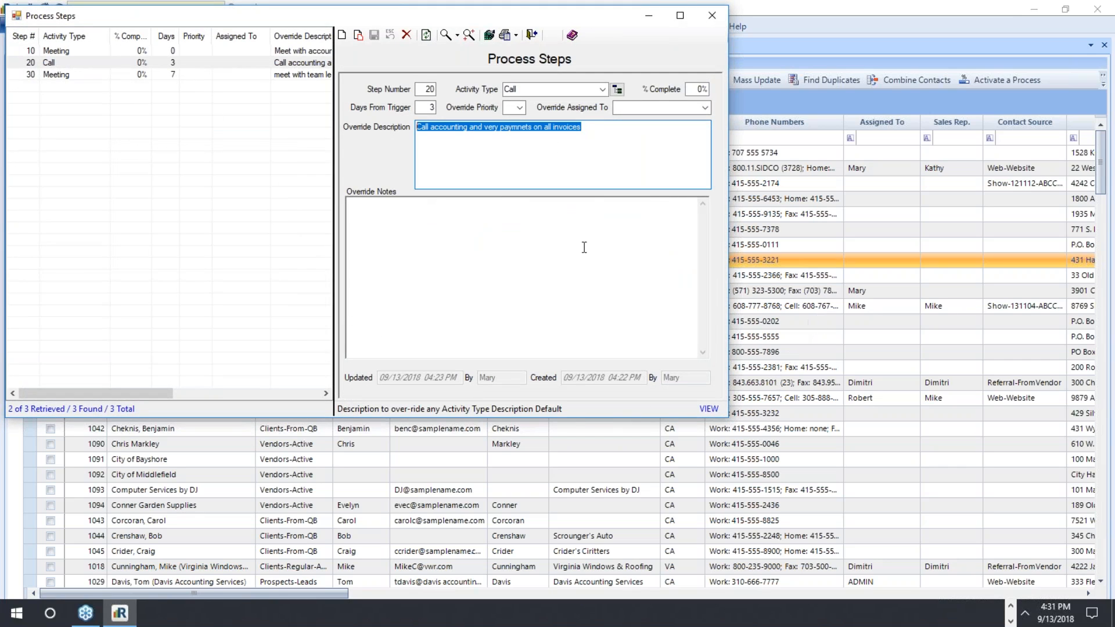
{"action": "left_click", "coordinate": [617, 90]}
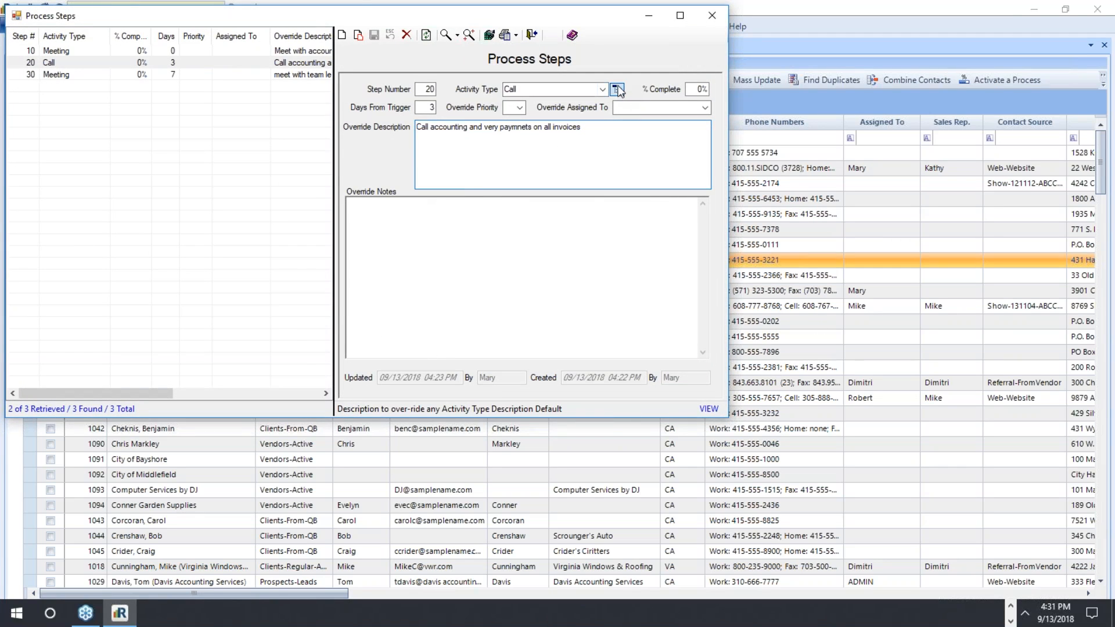
{"action": "left_click", "coordinate": [278, 138]}
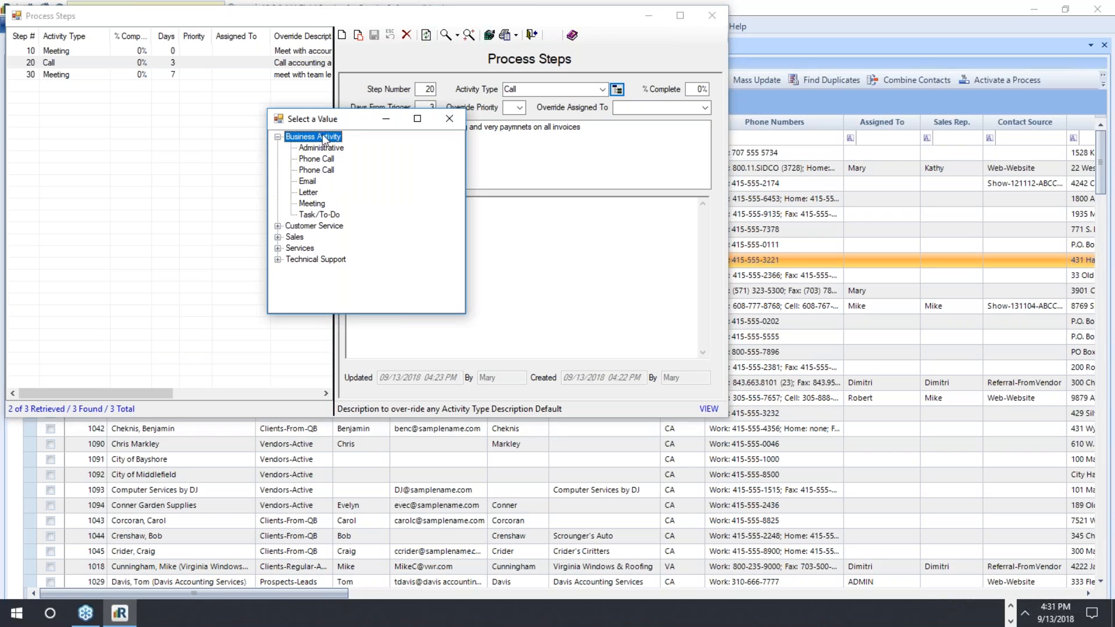
{"action": "left_click", "coordinate": [324, 160]}
{"action": "double_click", "coordinate": [324, 160]}
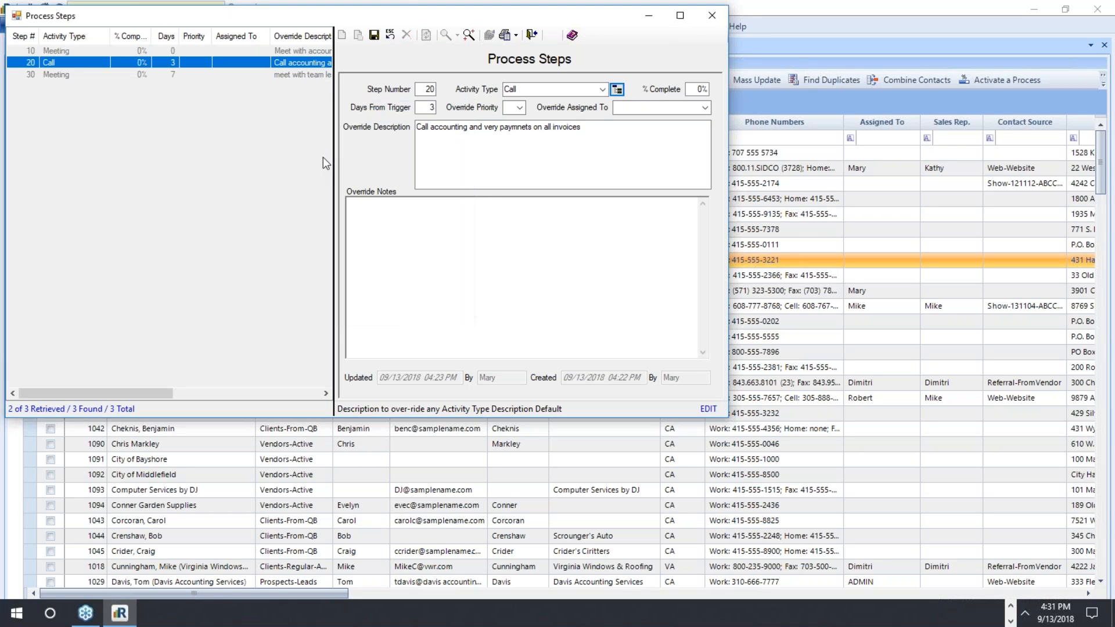
{"action": "left_click", "coordinate": [603, 89]}
{"action": "scroll", "coordinate": [626, 199], "scroll_direction": "down", "scroll_amount": 2}
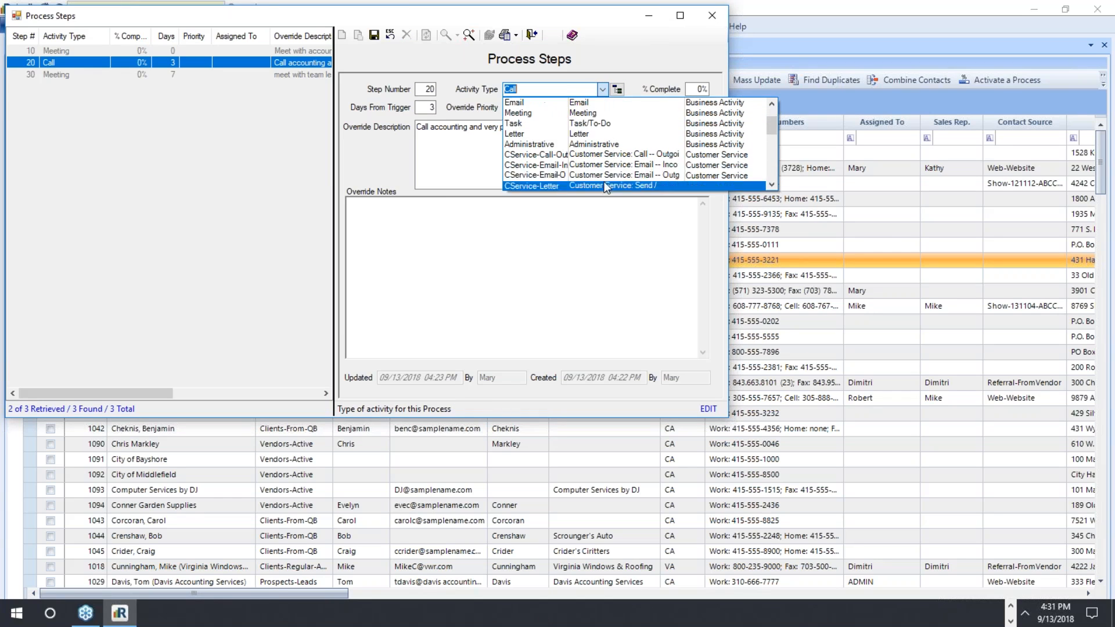
{"action": "scroll", "coordinate": [683, 165], "scroll_direction": "up", "scroll_amount": 2}
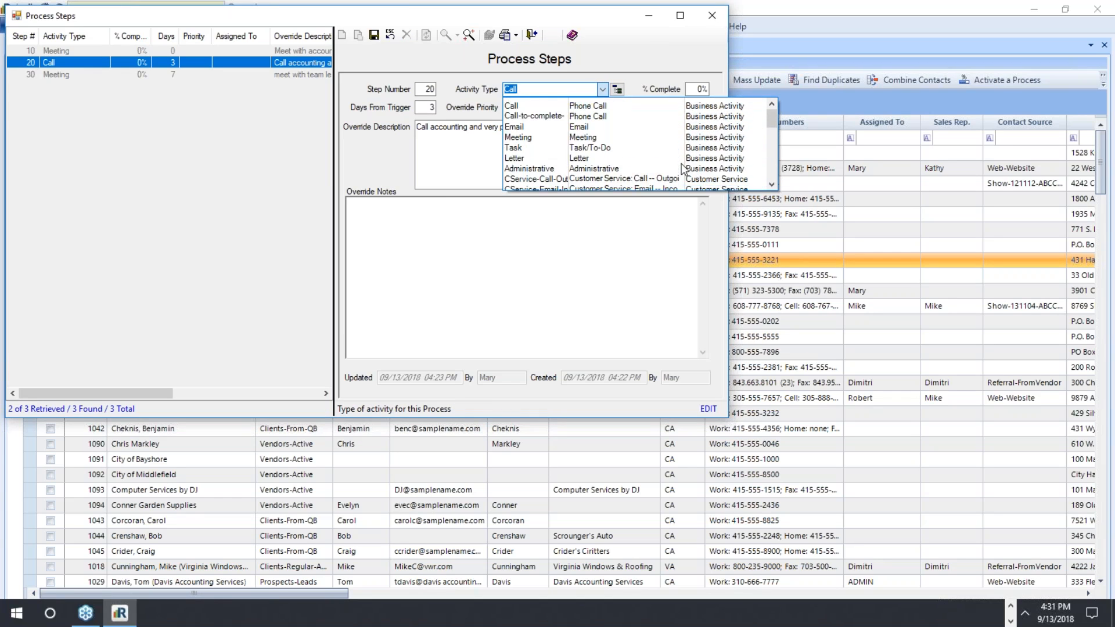
- Change the activity type of step 20 to Call-to-complete-pmt from the Business Activity category and save the step
{"action": "left_click", "coordinate": [618, 89]}
{"action": "left_click", "coordinate": [617, 89]}
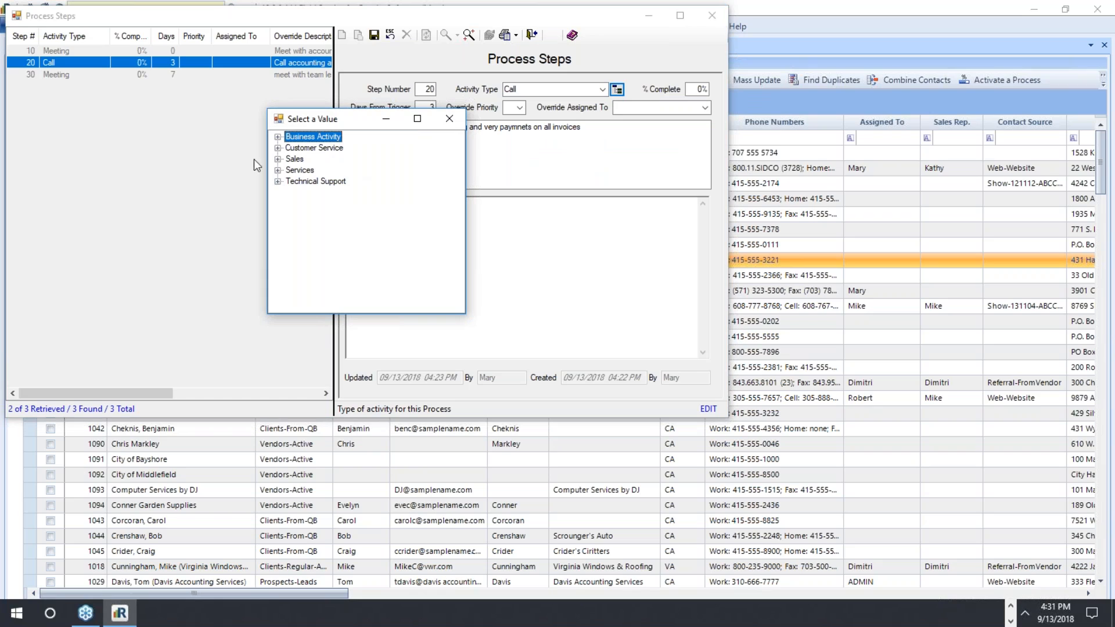
{"action": "left_click", "coordinate": [279, 137]}
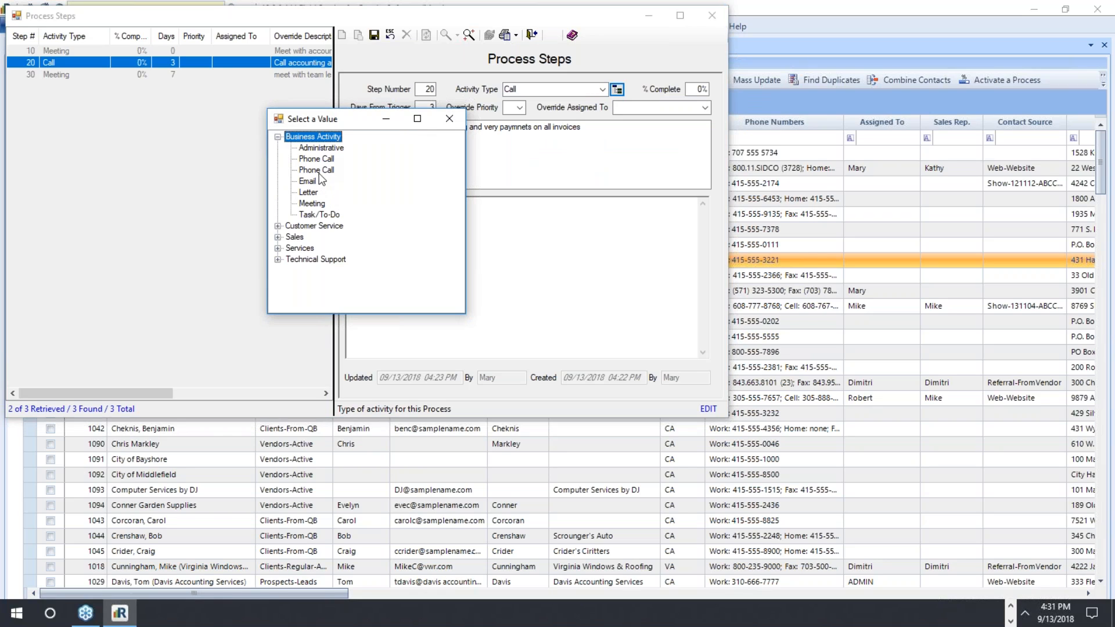
{"action": "double_click", "coordinate": [319, 171]}
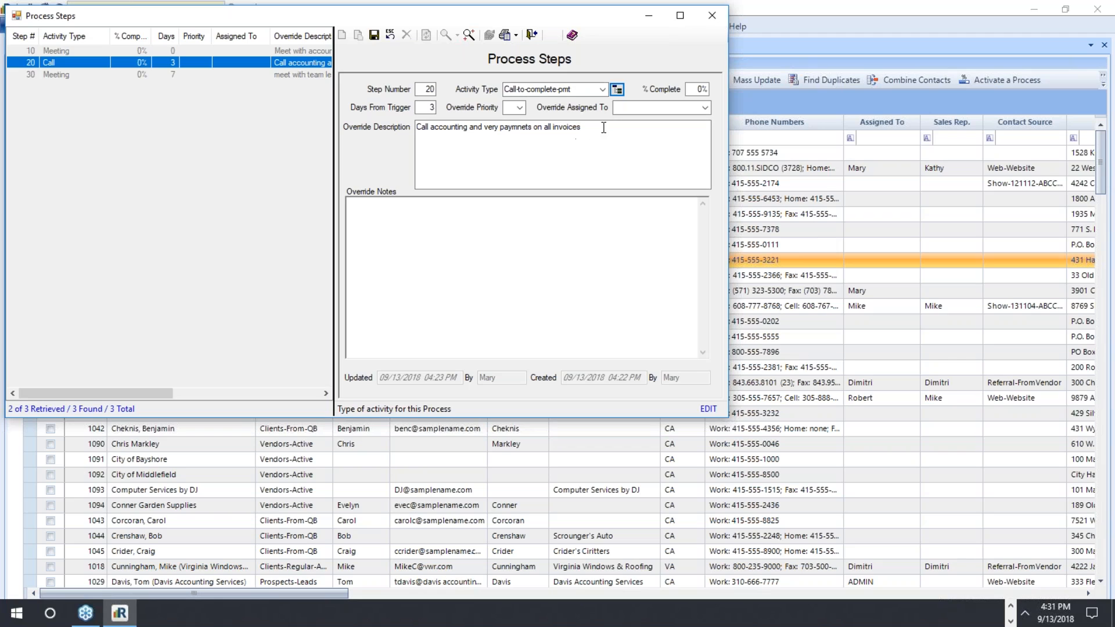
{"action": "left_click", "coordinate": [374, 36]}
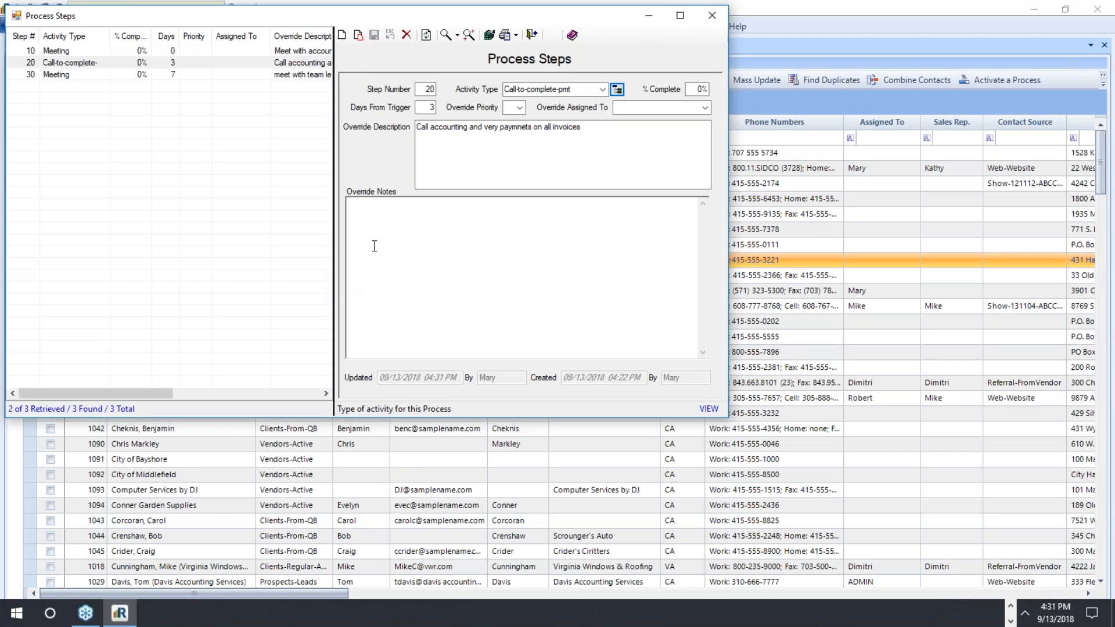
- Cut the entire override description out of the step 30 Meeting and save the step
{"action": "left_click", "coordinate": [58, 75]}
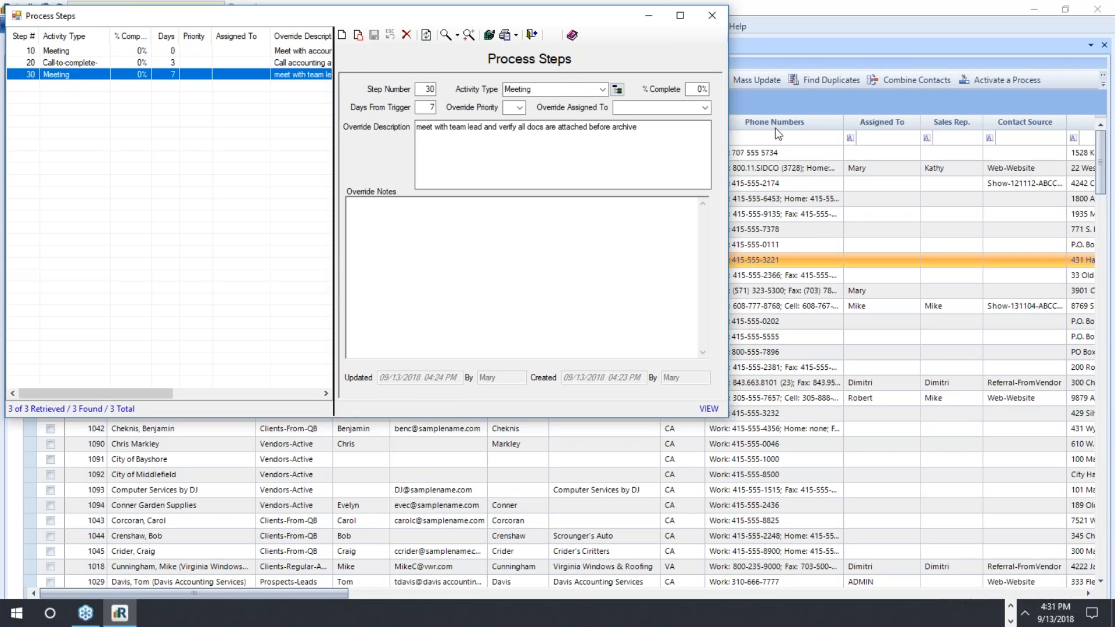
{"action": "left_click", "coordinate": [651, 134]}
{"action": "left_click_drag", "start_coordinate": [651, 134], "coordinate": [258, 143]}
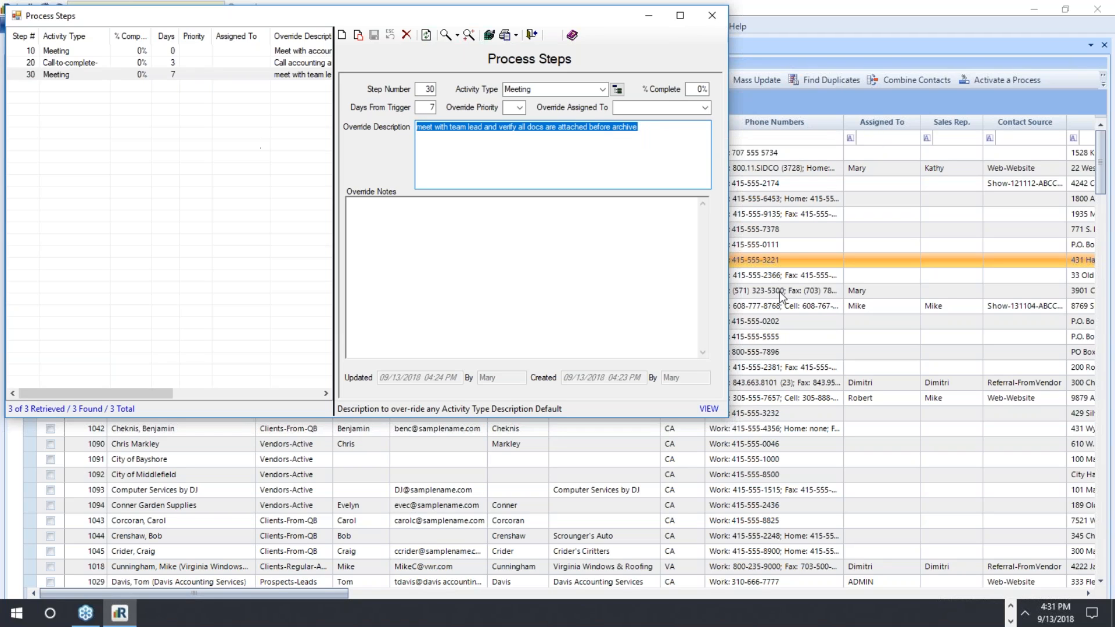
{"action": "key", "text": "BackSpace"}
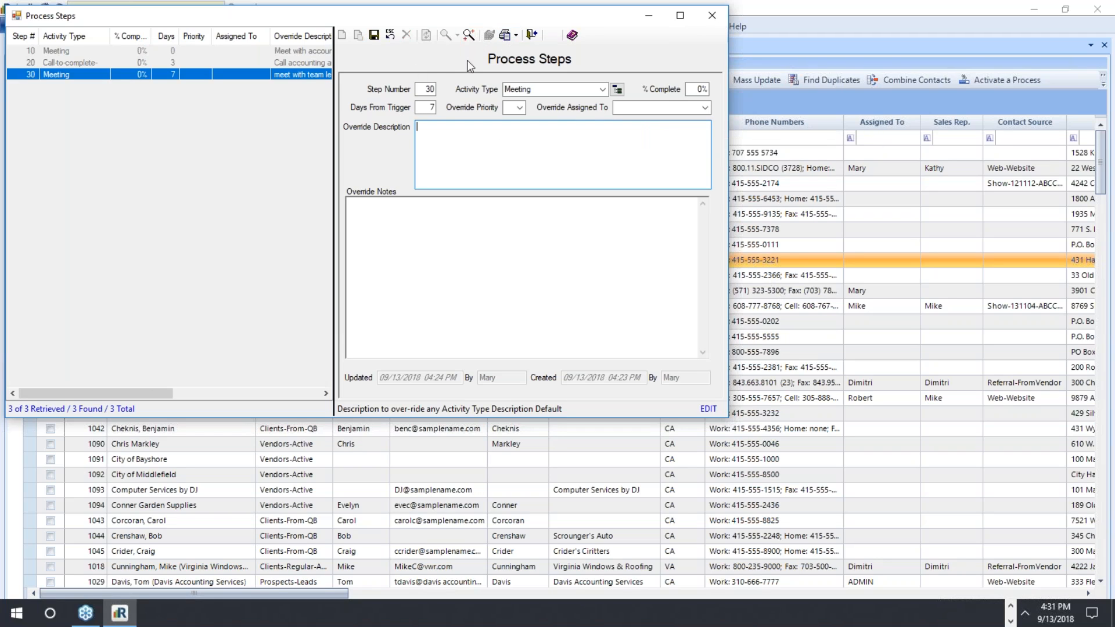
{"action": "left_click", "coordinate": [374, 35]}
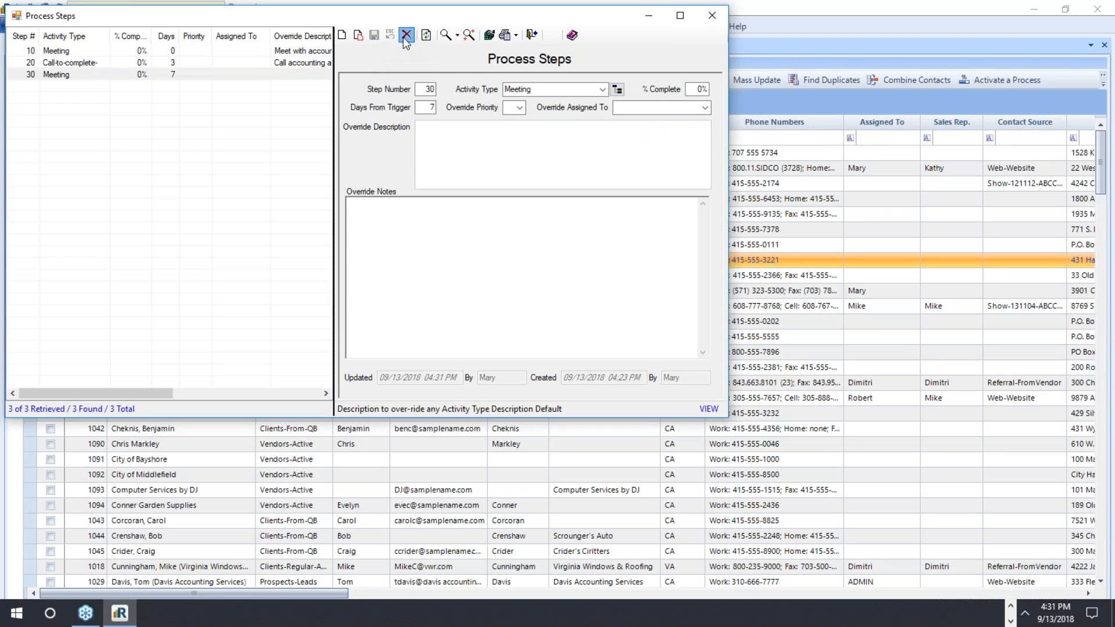
- Delete the step 30 Meeting from the Part 1 process and close Process Steps
{"action": "left_click", "coordinate": [406, 35]}
{"action": "left_click", "coordinate": [572, 365]}
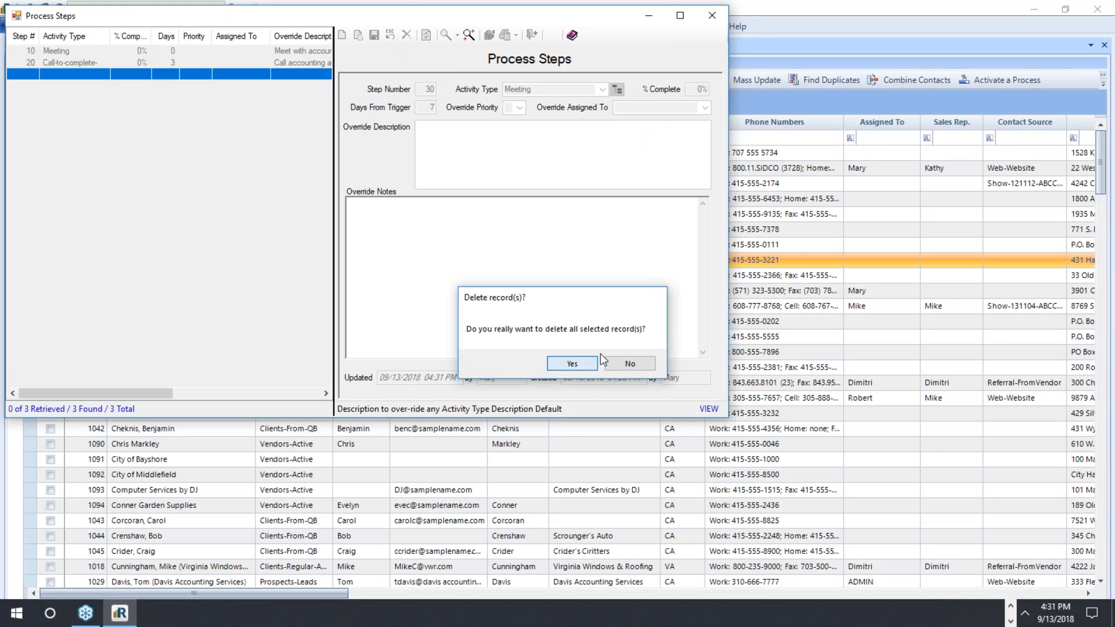
{"action": "left_click", "coordinate": [712, 15]}
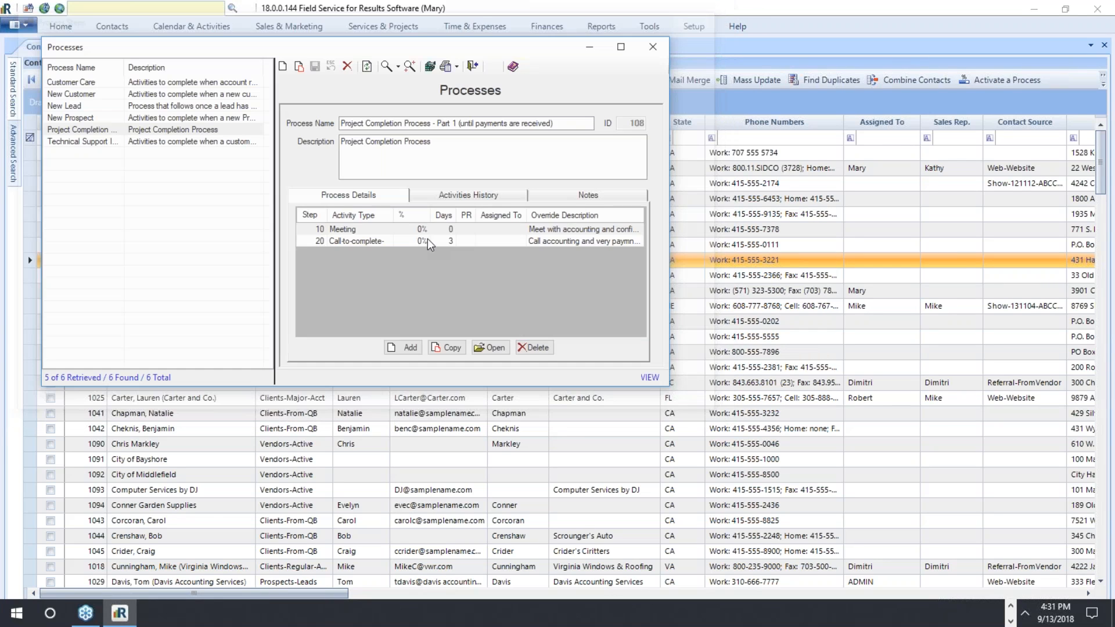
- Copy the Part 1 process as "Project Completion Process - Part 2 (after payments are received)" and save it
{"action": "left_click", "coordinate": [300, 67]}
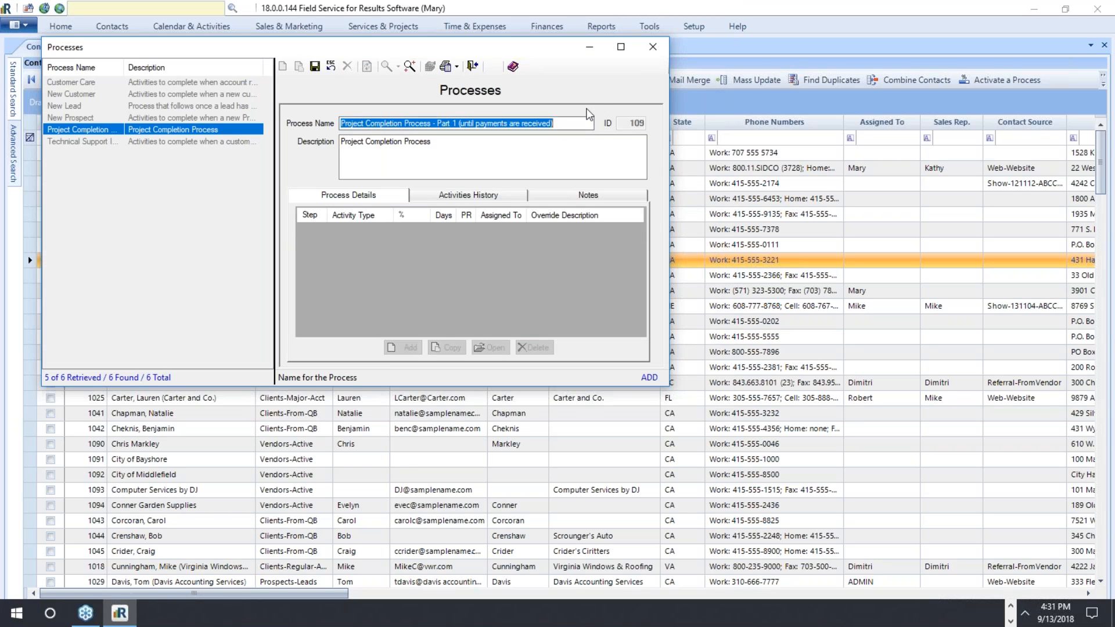
{"action": "key", "text": "Left"}
{"action": "key", "text": "Delete"}
{"action": "type", "text": "2"}
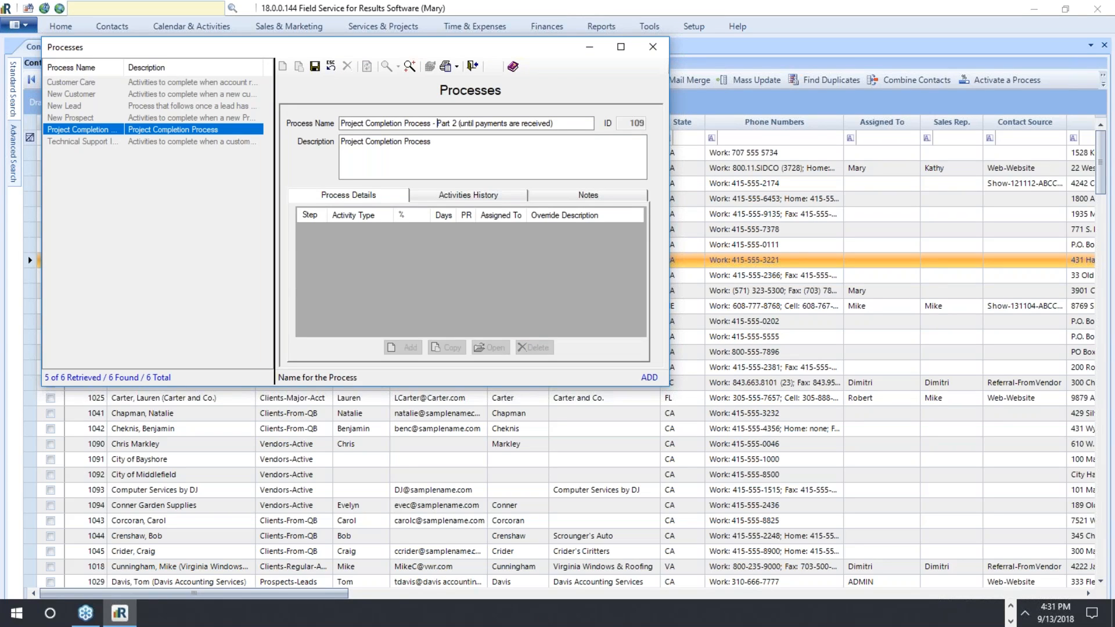
{"action": "key", "text": "Right"}
{"action": "key", "text": "Delete"}
{"action": "key", "text": "Delete"}
{"action": "key", "text": "Delete"}
{"action": "key", "text": "Delete"}
{"action": "key", "text": "Delete"}
{"action": "type", "text": "after"}
{"action": "left_click", "coordinate": [315, 66]}
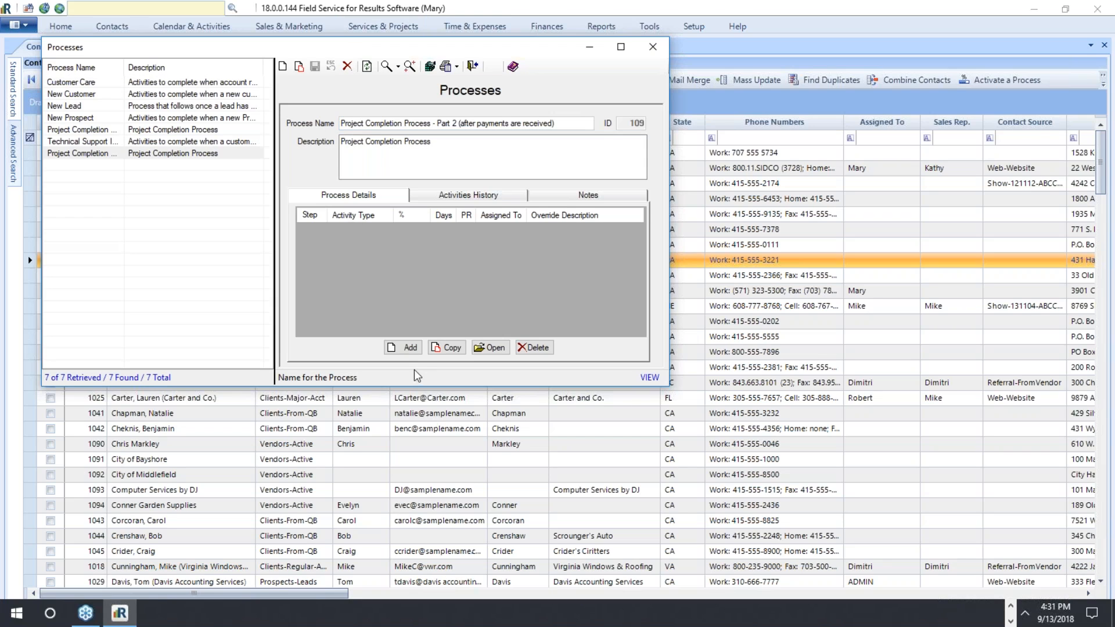
- Add a step 10 Meeting to Part 2, 7 days from trigger, described "meet with team lead and verify all docs are attached before archive"; save and close
{"action": "left_click", "coordinate": [416, 352]}
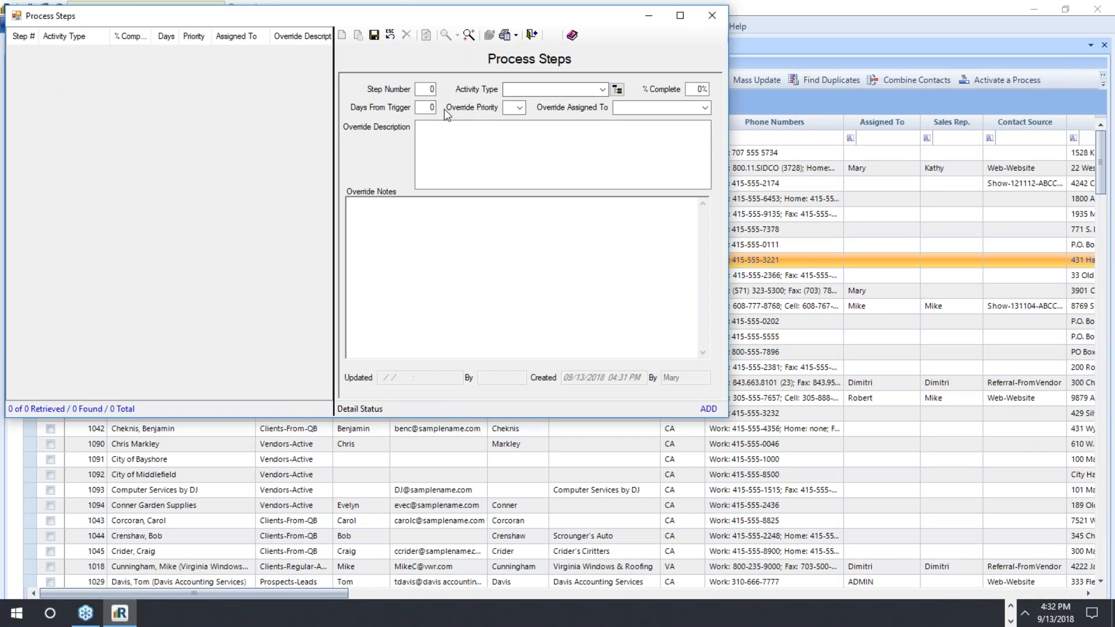
{"action": "type", "text": "10"}
{"action": "key", "text": "Tab"}
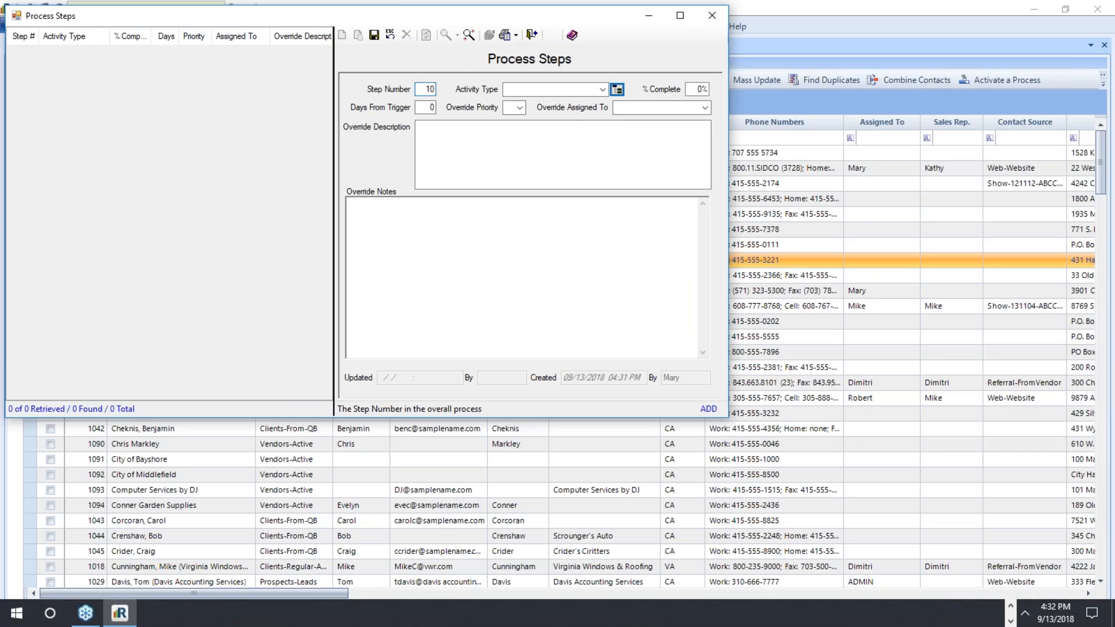
{"action": "left_click", "coordinate": [595, 87]}
{"action": "left_click", "coordinate": [603, 89]}
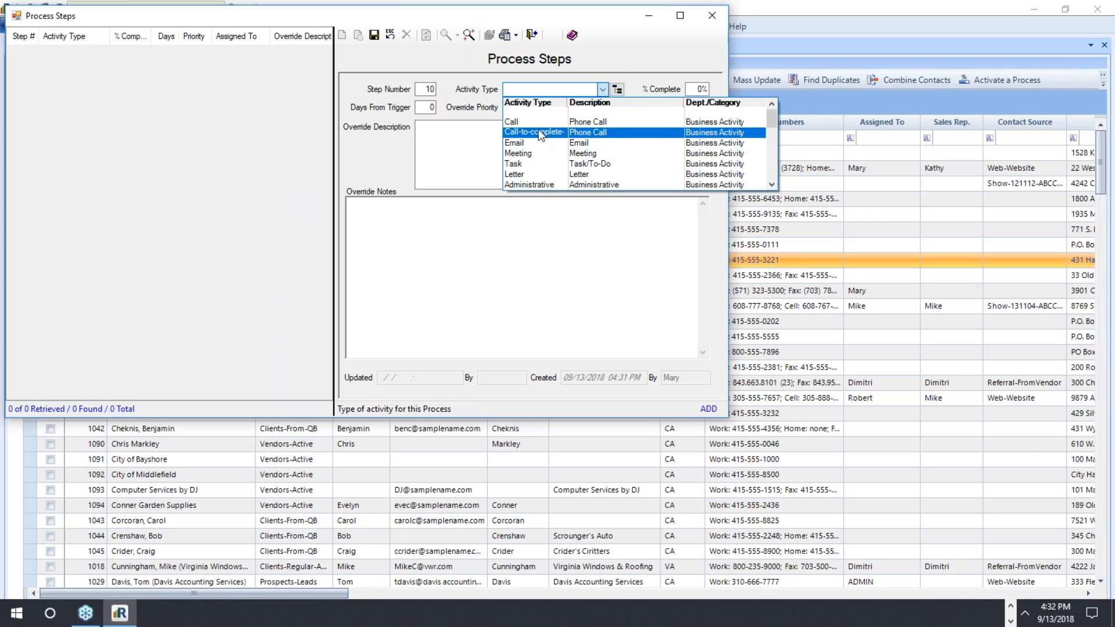
{"action": "left_click", "coordinate": [535, 154]}
{"action": "left_click", "coordinate": [500, 139]}
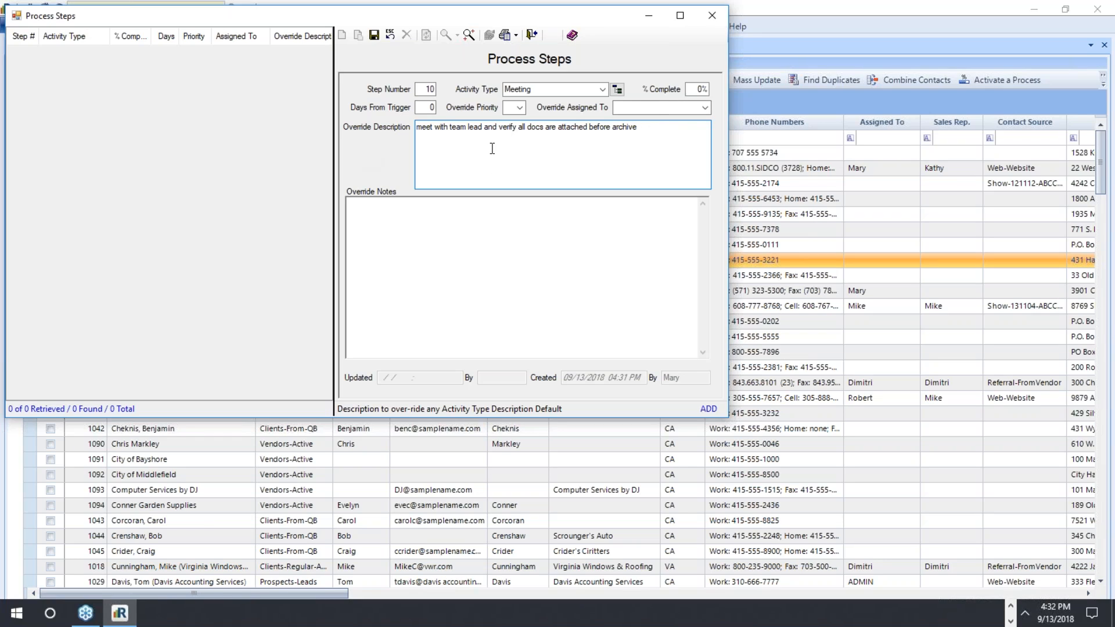
{"action": "left_click", "coordinate": [433, 110]}
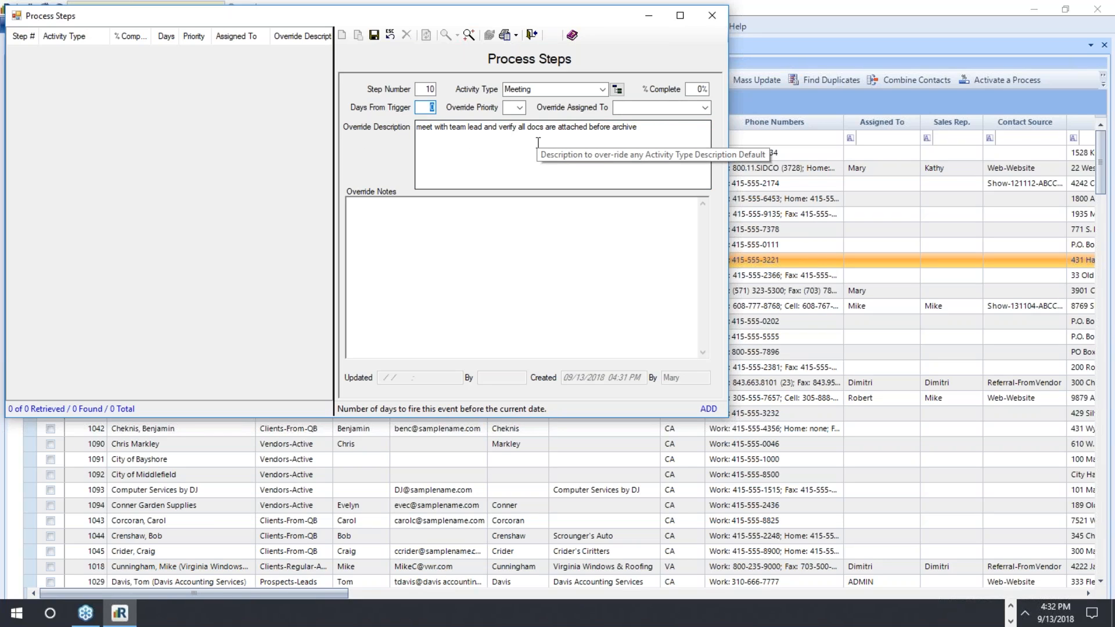
{"action": "type", "text": "7"}
{"action": "left_click", "coordinate": [374, 35]}
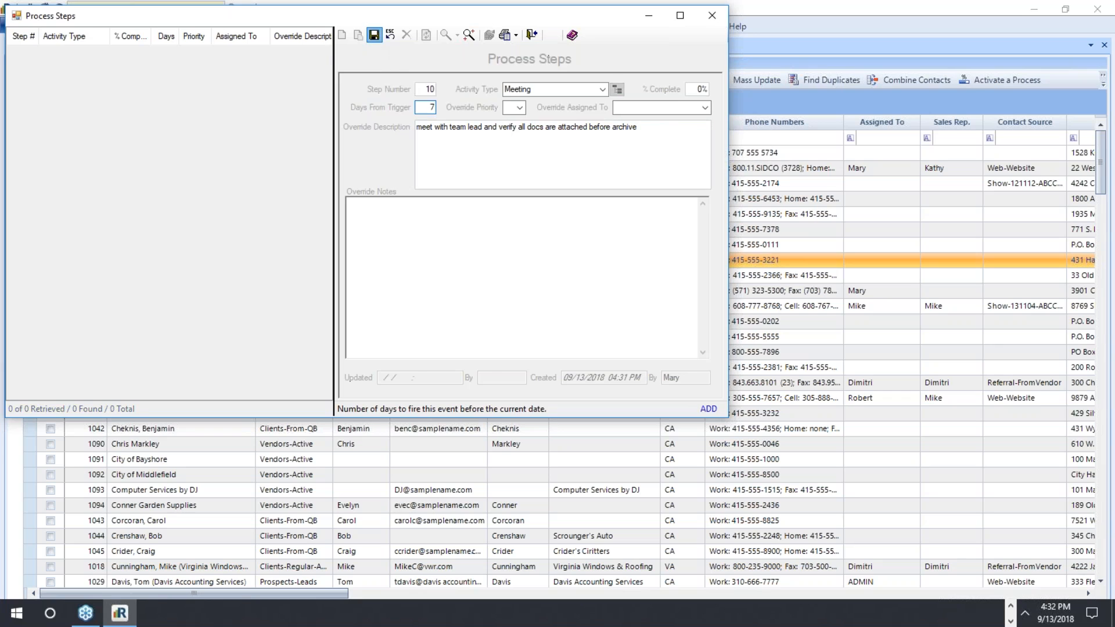
{"action": "left_click", "coordinate": [712, 15]}
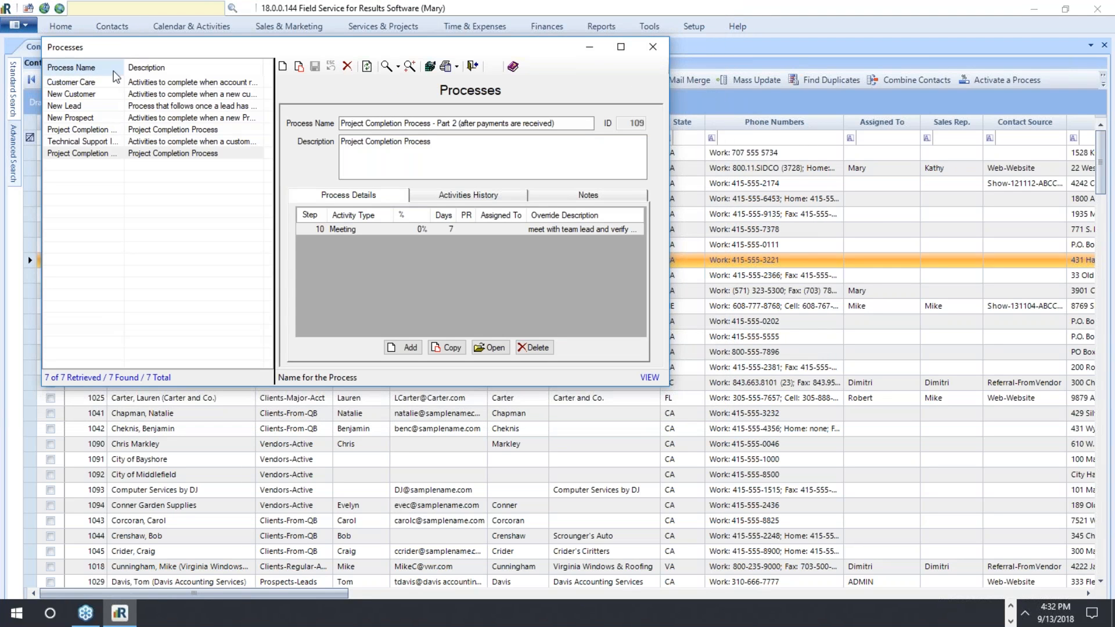
- Widen the Processes window and the Process Name column to fit the full names, and sort the processes by name
{"action": "mouse_move", "coordinate": [124, 66]}
{"action": "left_mouse_down"}
{"action": "mouse_move", "coordinate": [157, 64]}
{"action": "mouse_move", "coordinate": [119, 70]}
{"action": "left_mouse_up"}
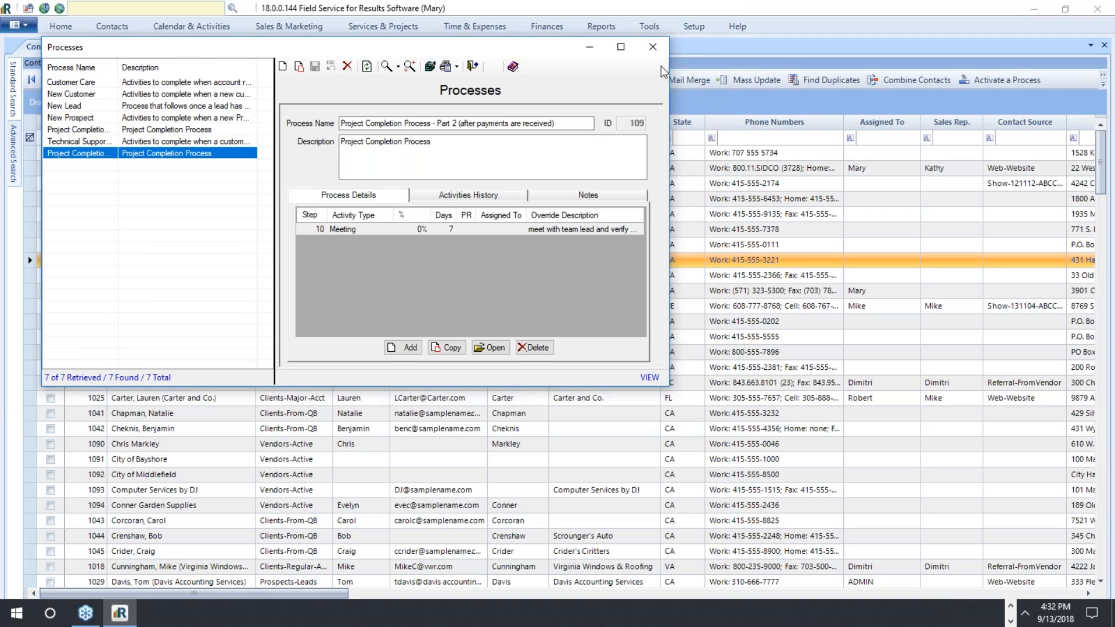
{"action": "left_click_drag", "start_coordinate": [811, 81], "coordinate": [931, 80]}
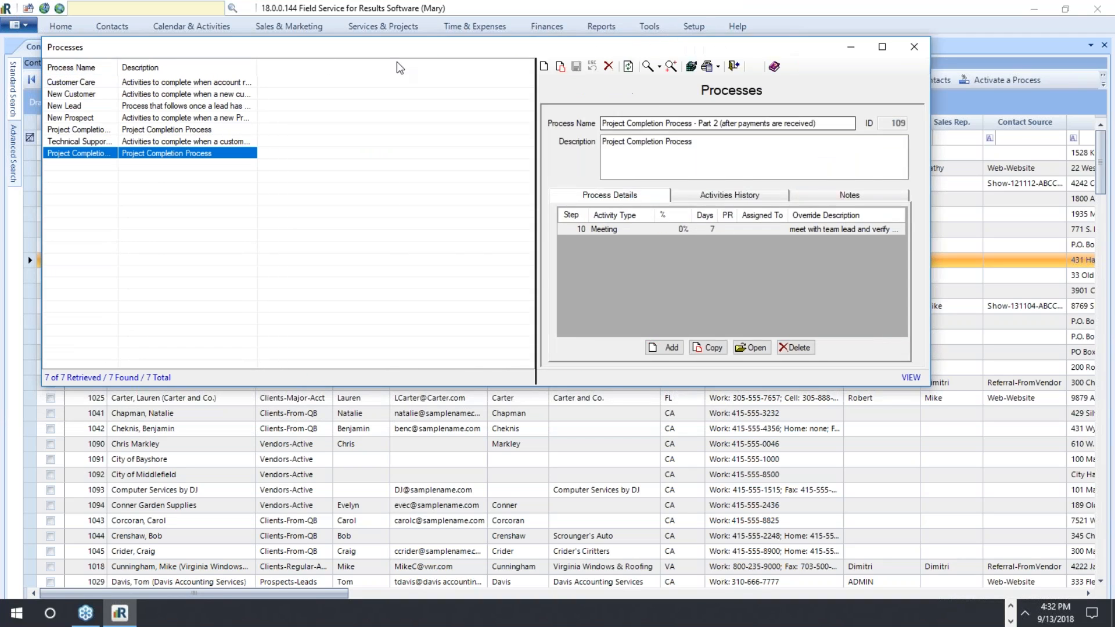
{"action": "left_click_drag", "start_coordinate": [118, 67], "coordinate": [297, 68]}
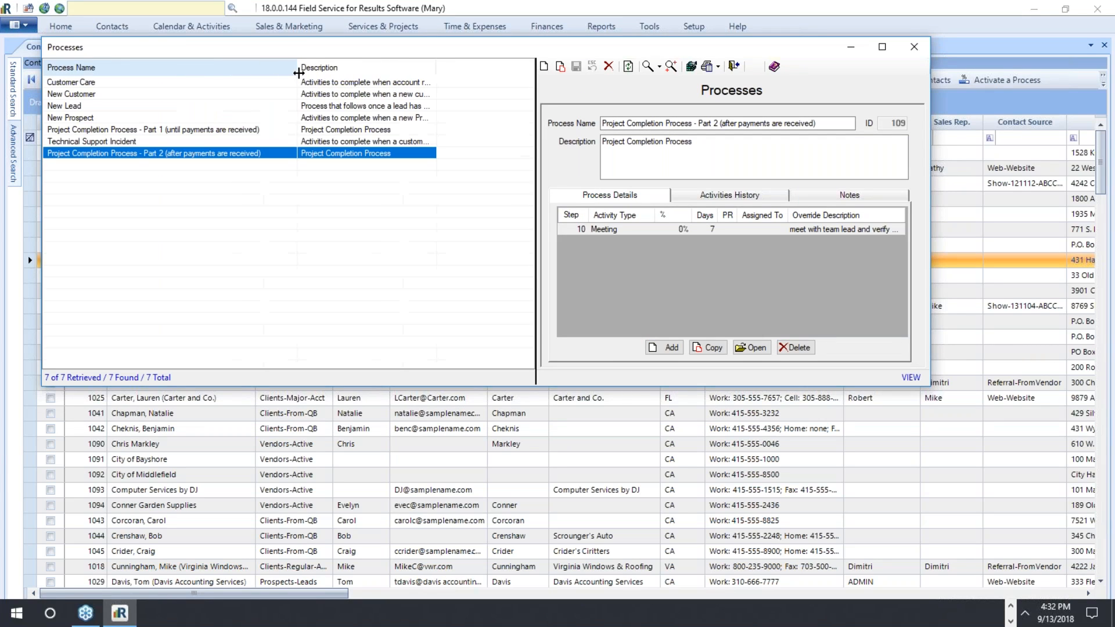
{"action": "left_click", "coordinate": [154, 69]}
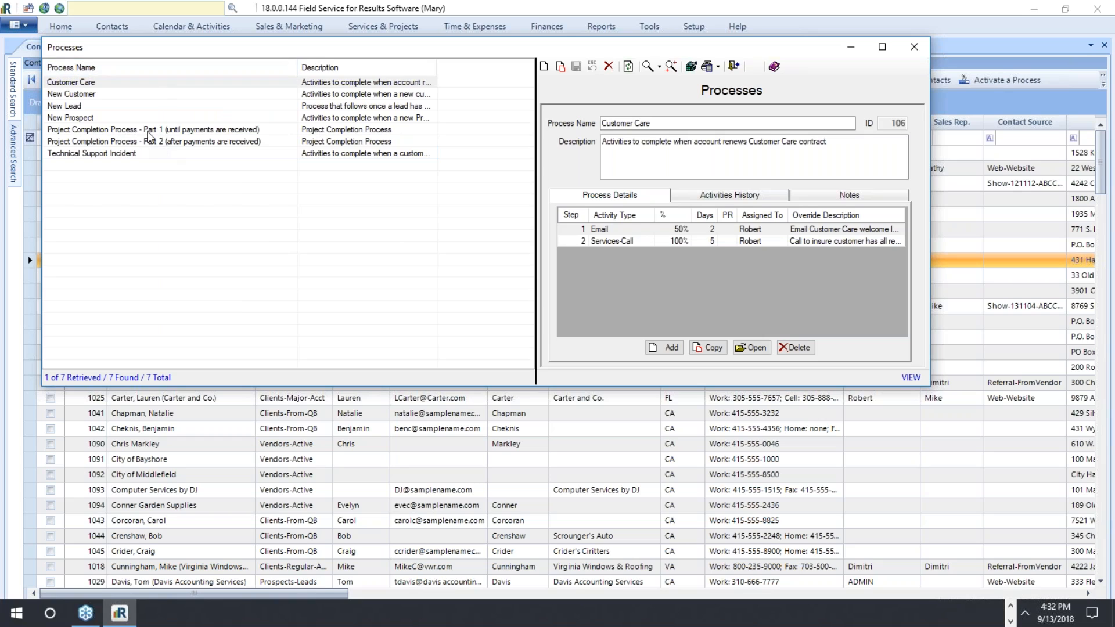
- Review the steps of Part 1 with the full activity type names readable, and those of Part 2
{"action": "left_click", "coordinate": [150, 133]}
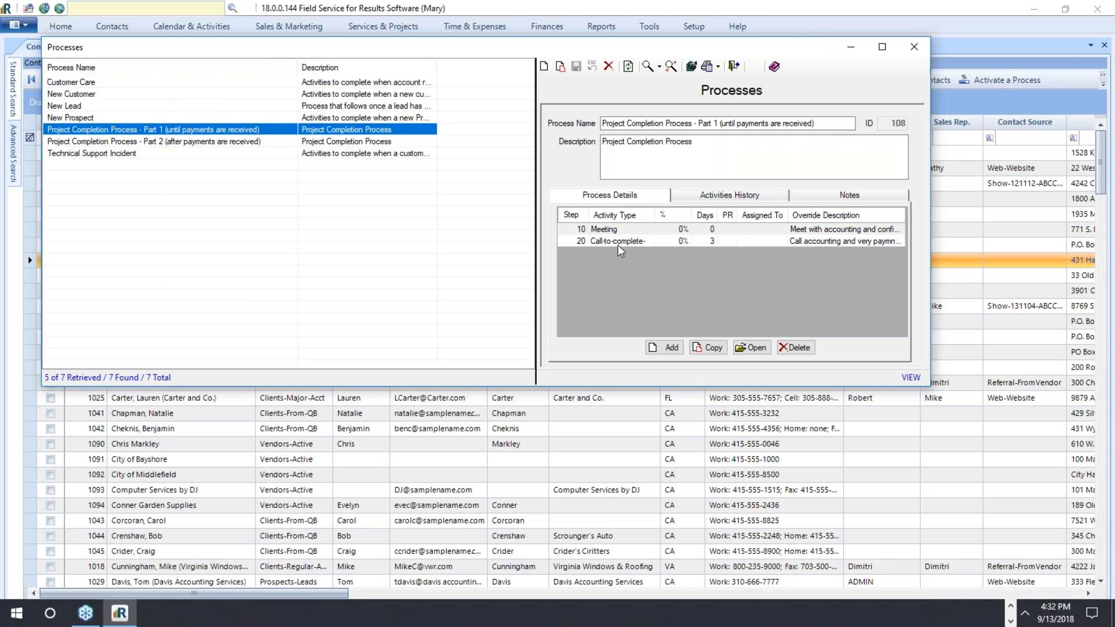
{"action": "left_click", "coordinate": [649, 229]}
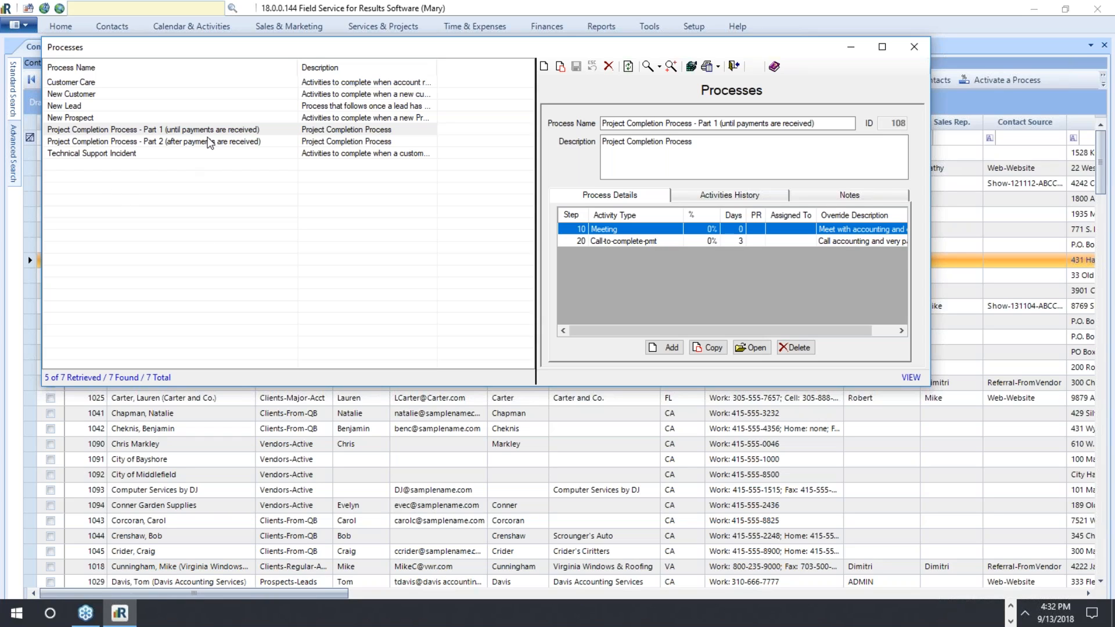
{"action": "left_click", "coordinate": [202, 145]}
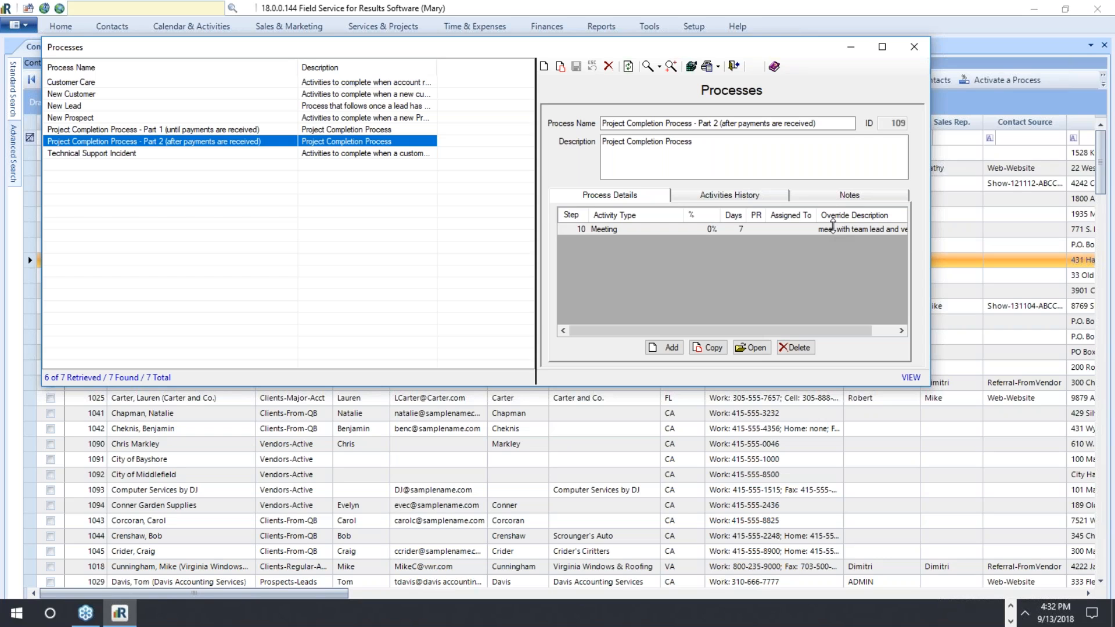
- Make the Call-to-complete-pmt activity type activate "Project Completion Process - Part 2 (after payments are received)" when flagged as completed; save and close
{"action": "left_click", "coordinate": [914, 46]}
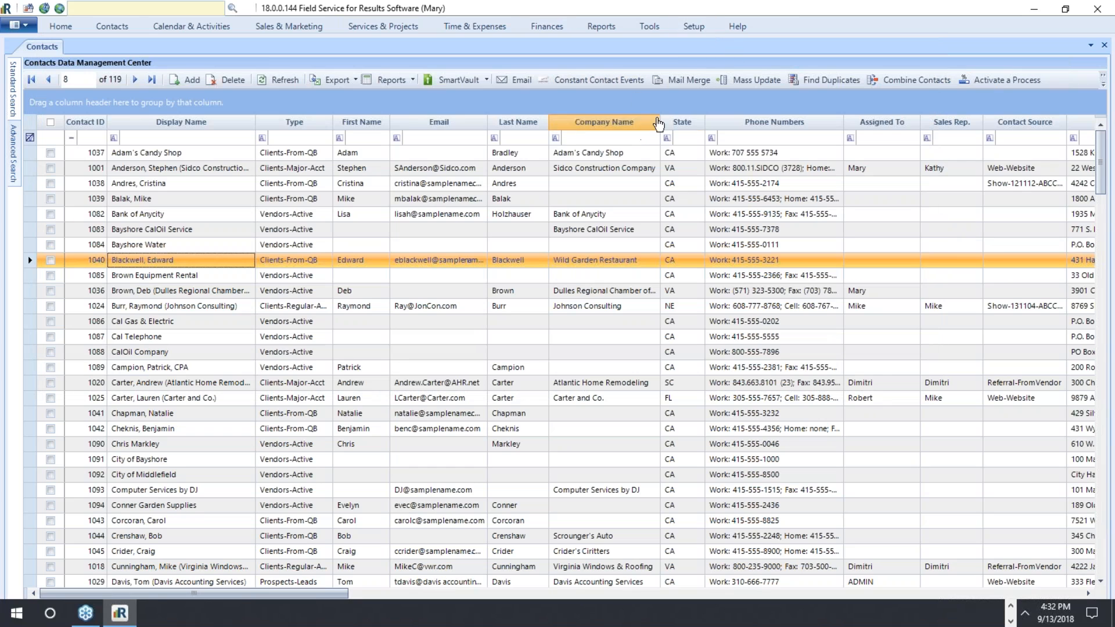
{"action": "left_click", "coordinate": [694, 27]}
{"action": "left_click", "coordinate": [69, 57]}
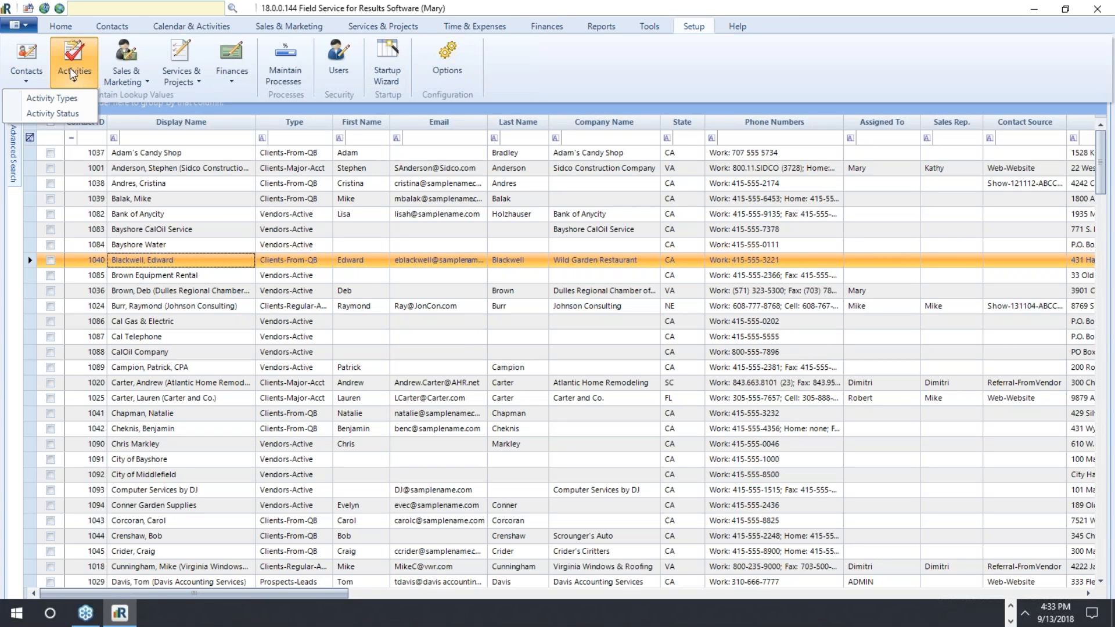
{"action": "left_click", "coordinate": [63, 100]}
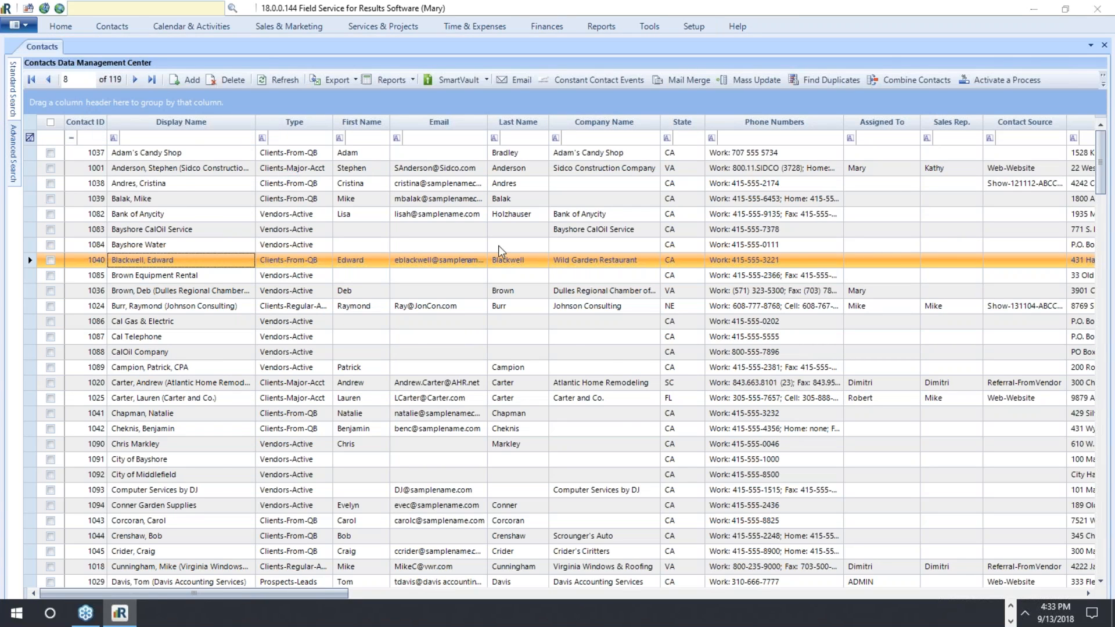
{"action": "left_click", "coordinate": [211, 184]}
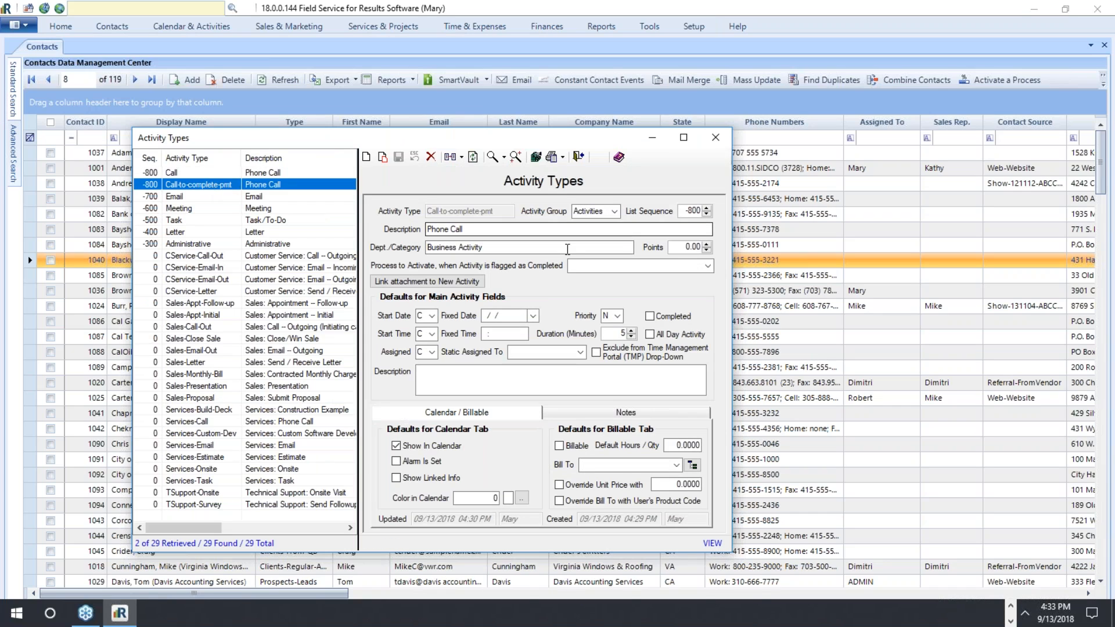
{"action": "left_click", "coordinate": [708, 265]}
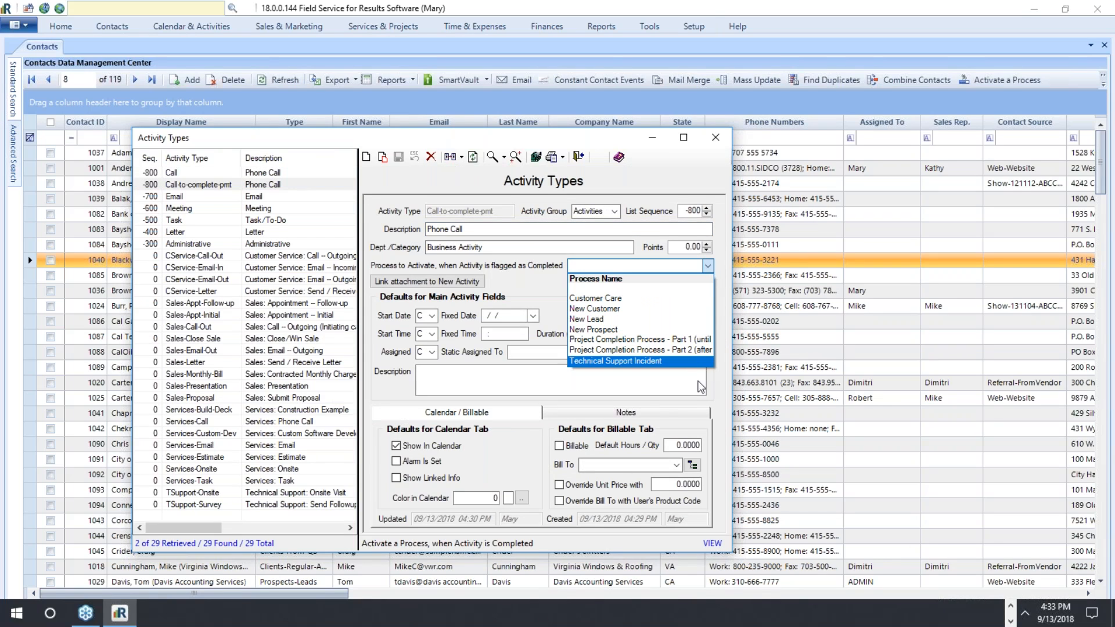
{"action": "left_click", "coordinate": [692, 350]}
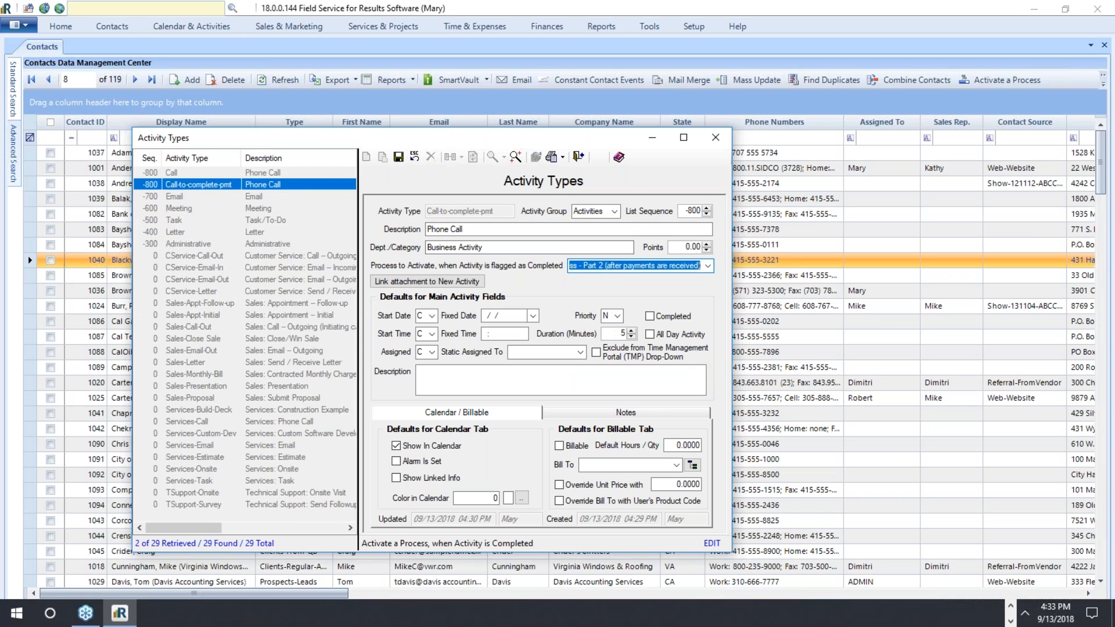
{"action": "key", "text": "Home"}
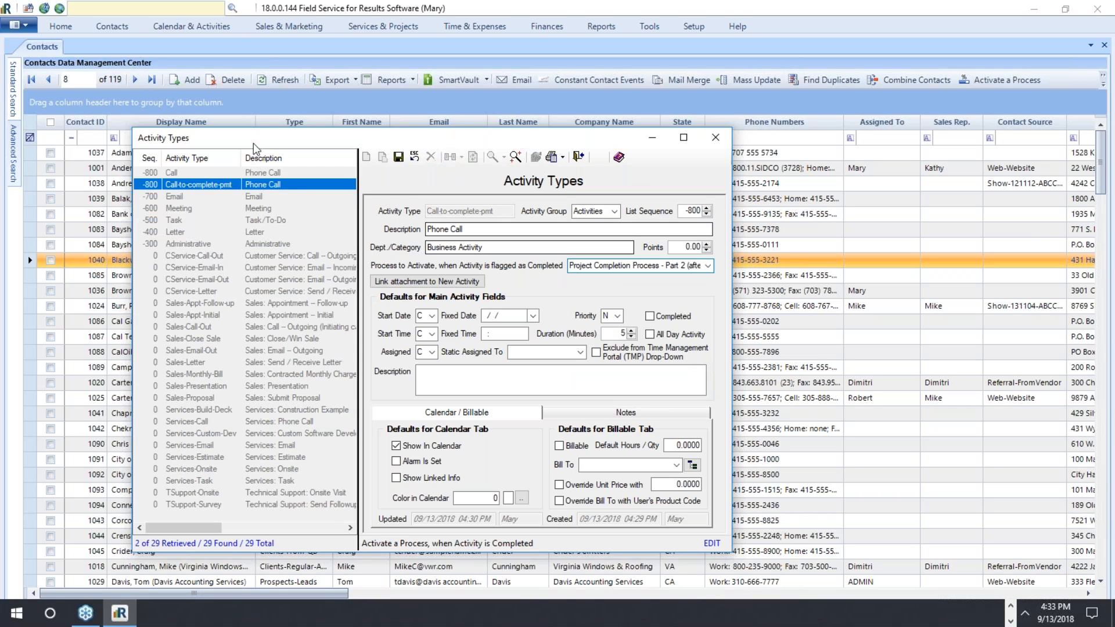
{"action": "left_click", "coordinate": [398, 157]}
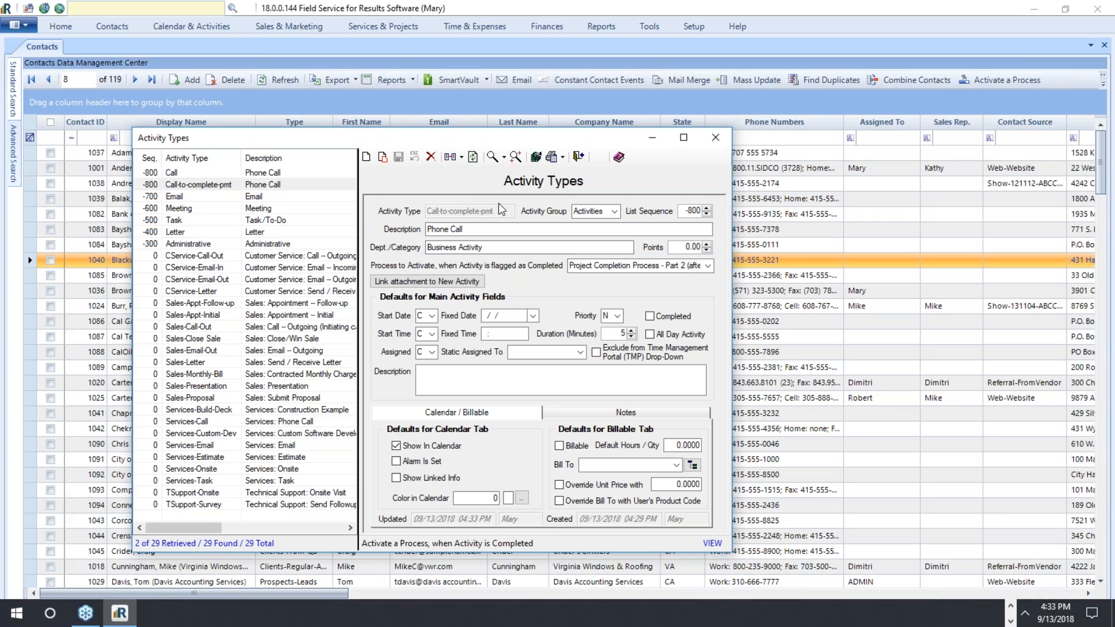
{"action": "left_click", "coordinate": [716, 138]}
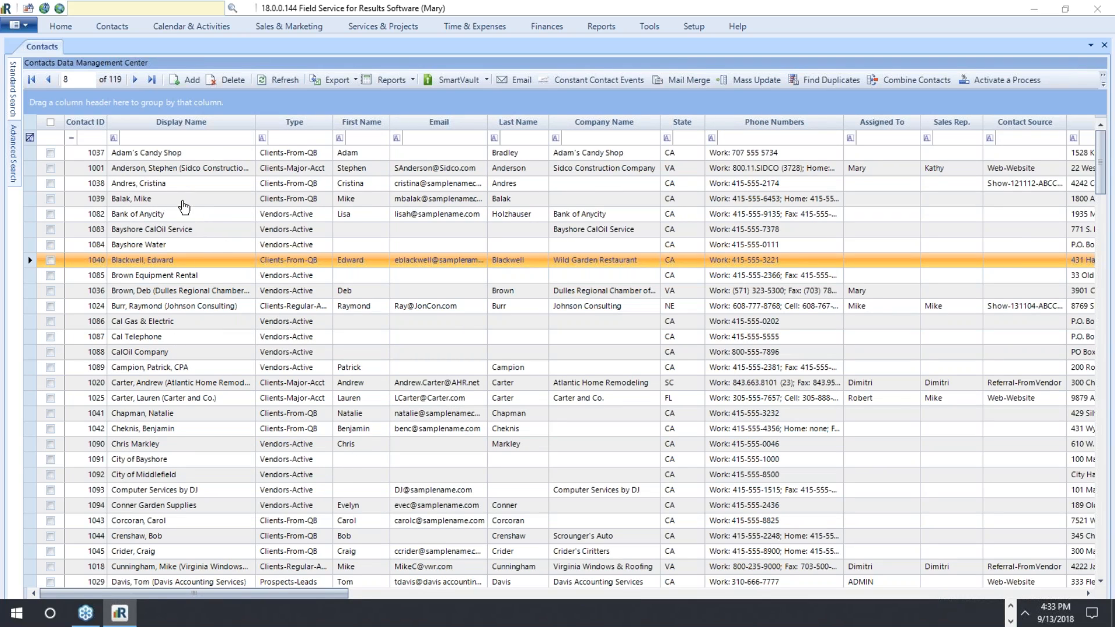
{"action": "double_click", "coordinate": [165, 204]}
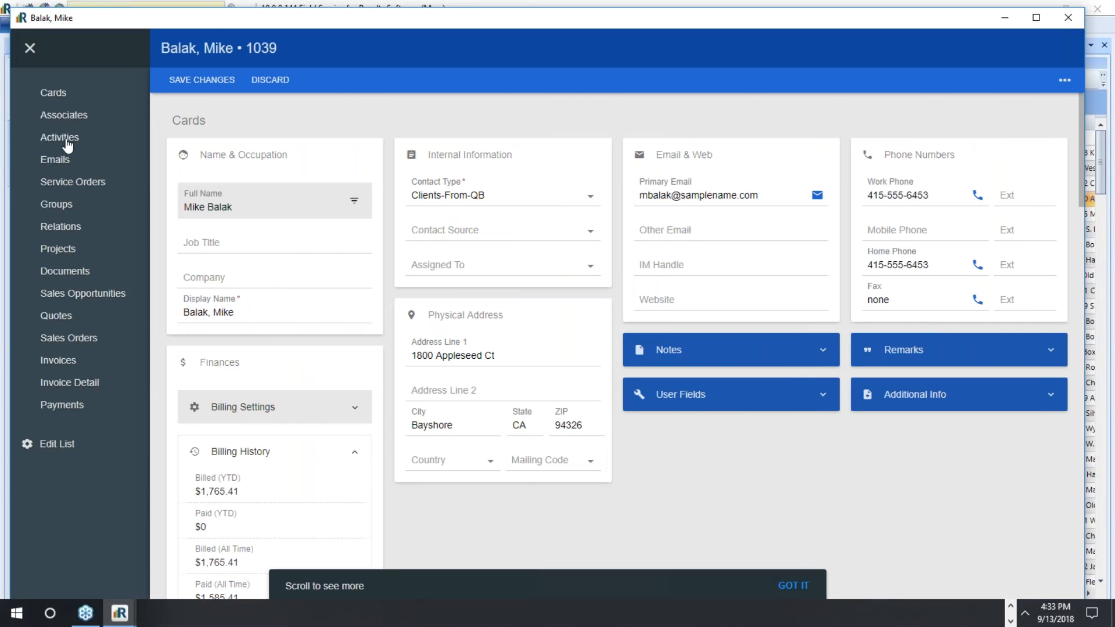
{"action": "left_click", "coordinate": [60, 137]}
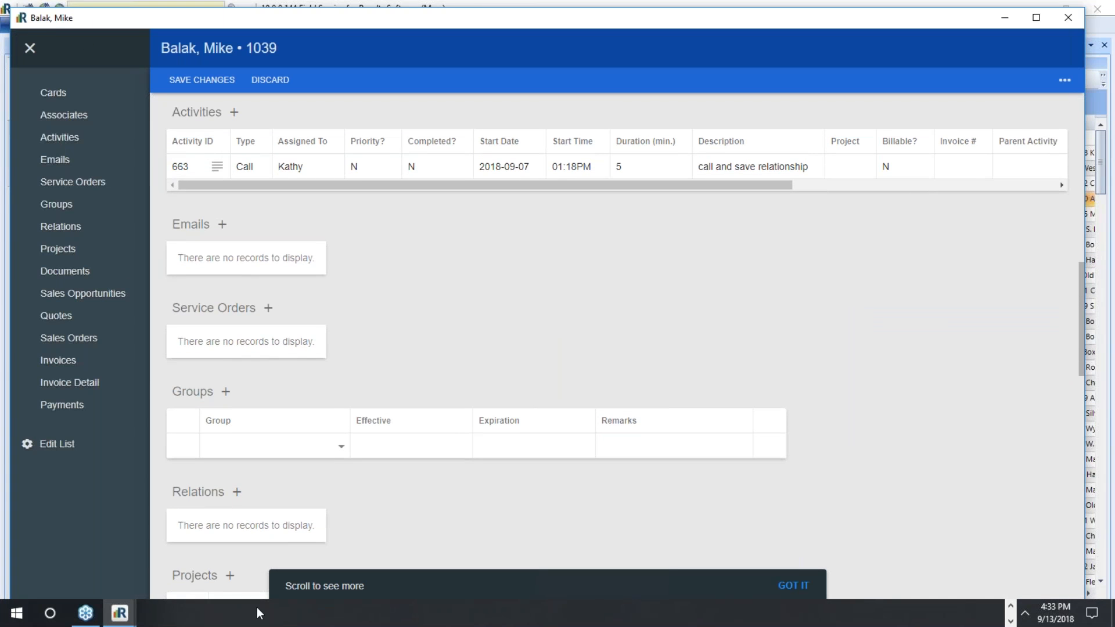
{"action": "left_click", "coordinate": [1068, 81]}
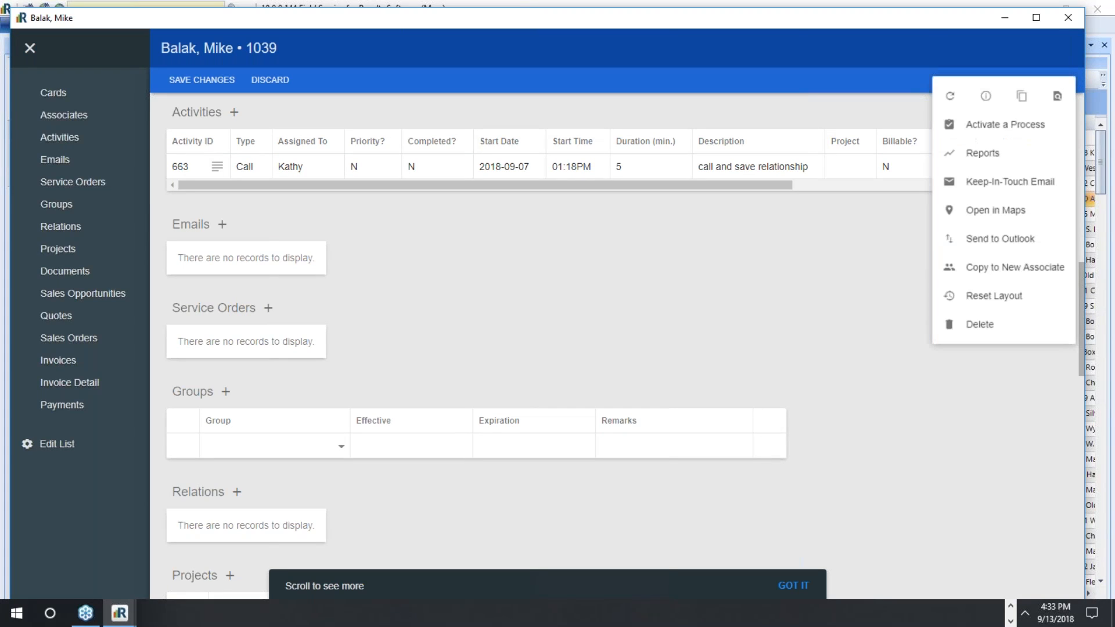
{"action": "left_click", "coordinate": [1023, 124]}
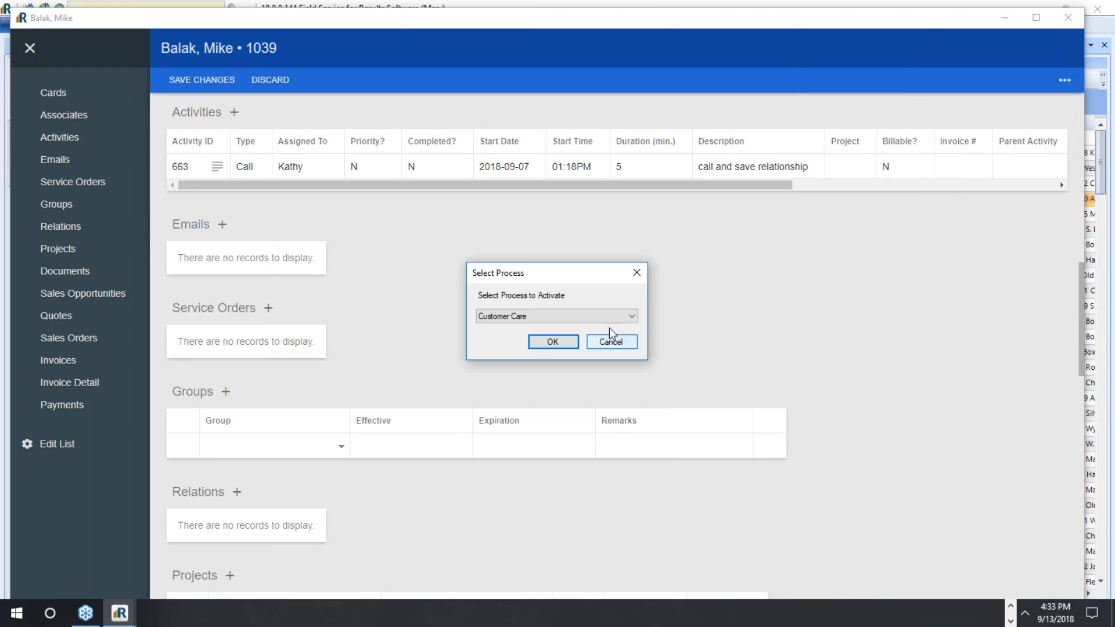
{"action": "left_click", "coordinate": [633, 314]}
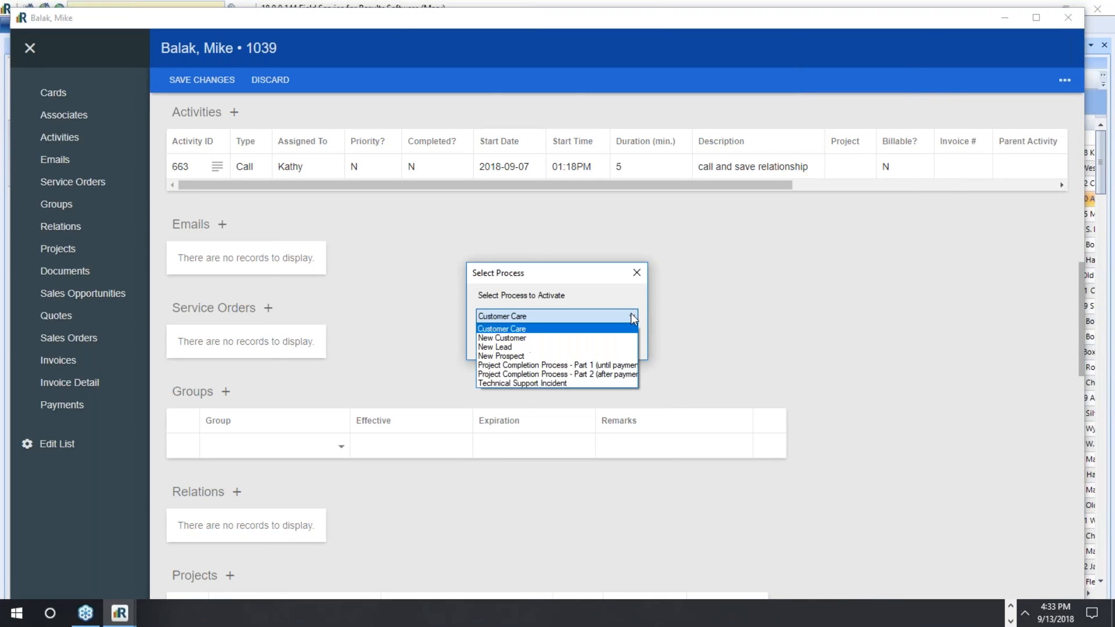
{"action": "left_click", "coordinate": [663, 307]}
{"action": "left_click", "coordinate": [637, 273]}
{"action": "left_click", "coordinate": [1068, 18]}
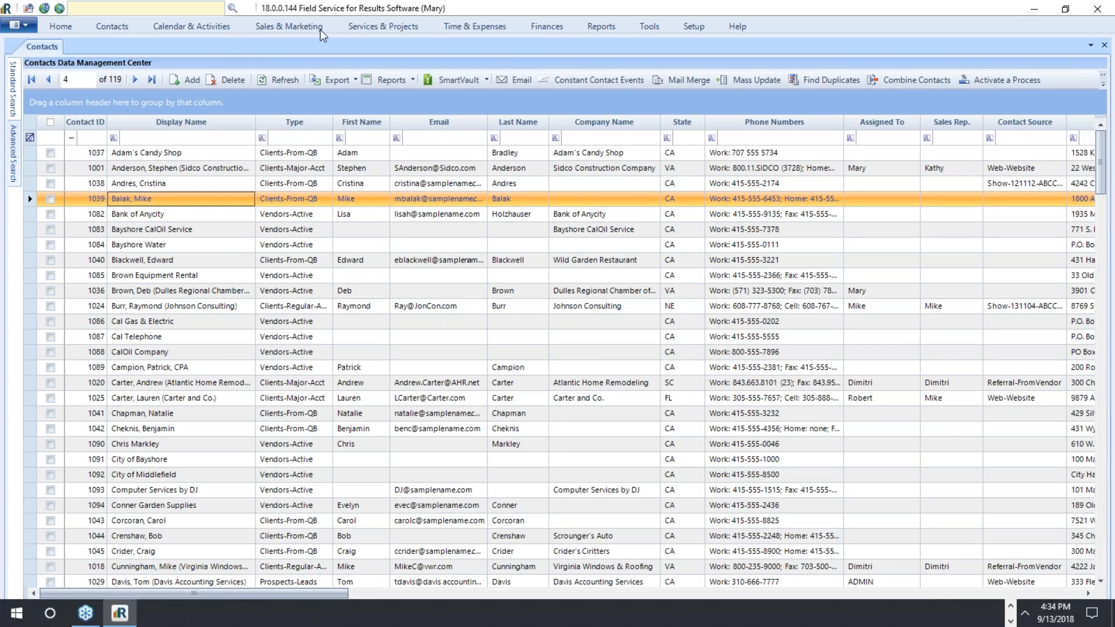
- Open the completed residential deck project PROJ108 from the projects board, fit its window on screen and go to its activities
{"action": "left_click", "coordinate": [384, 28]}
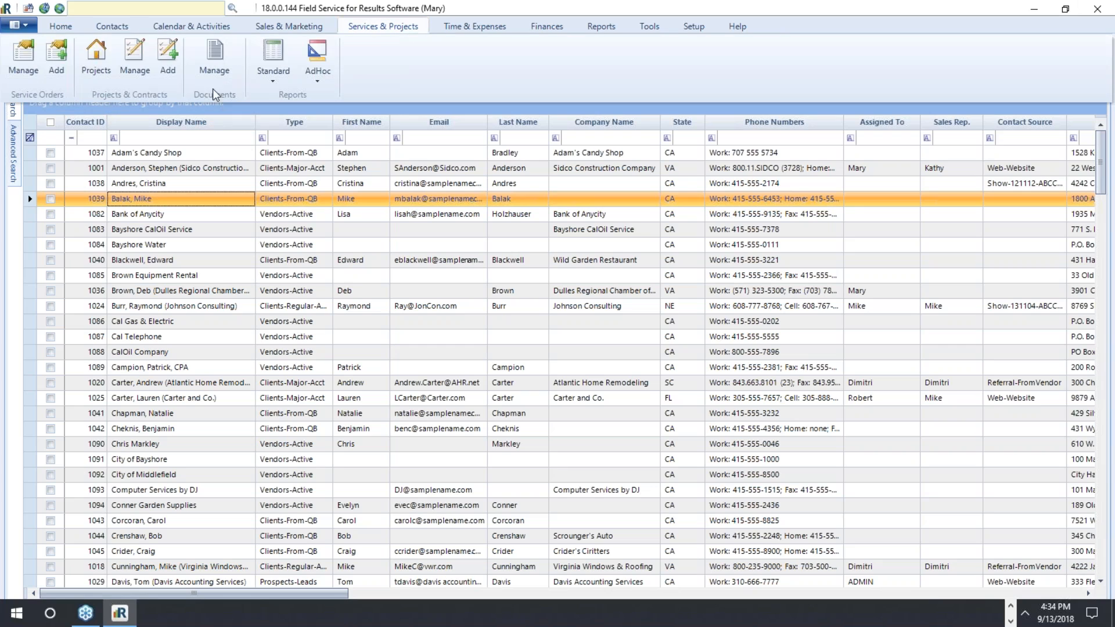
{"action": "left_click", "coordinate": [96, 56]}
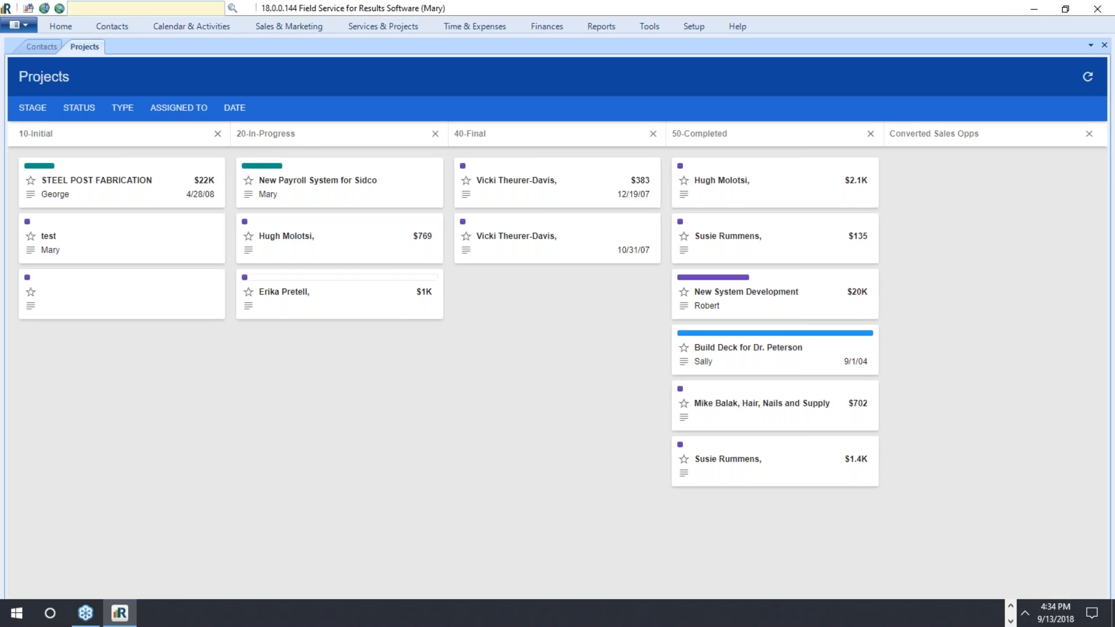
{"action": "left_click", "coordinate": [689, 369]}
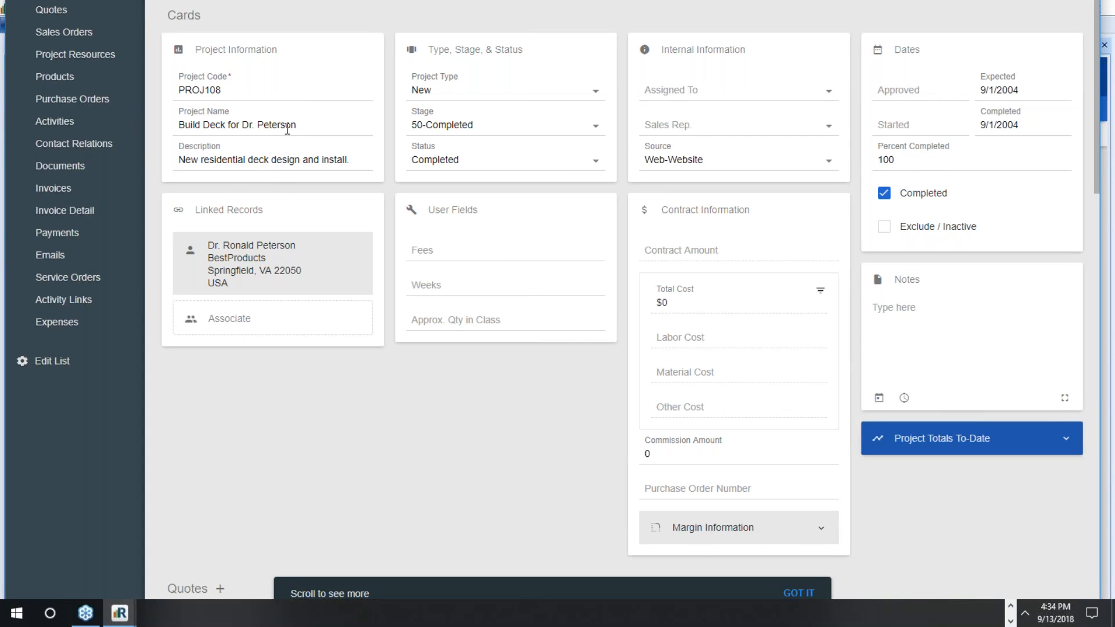
{"action": "left_click", "coordinate": [596, 126]}
{"action": "key", "text": "Escape"}
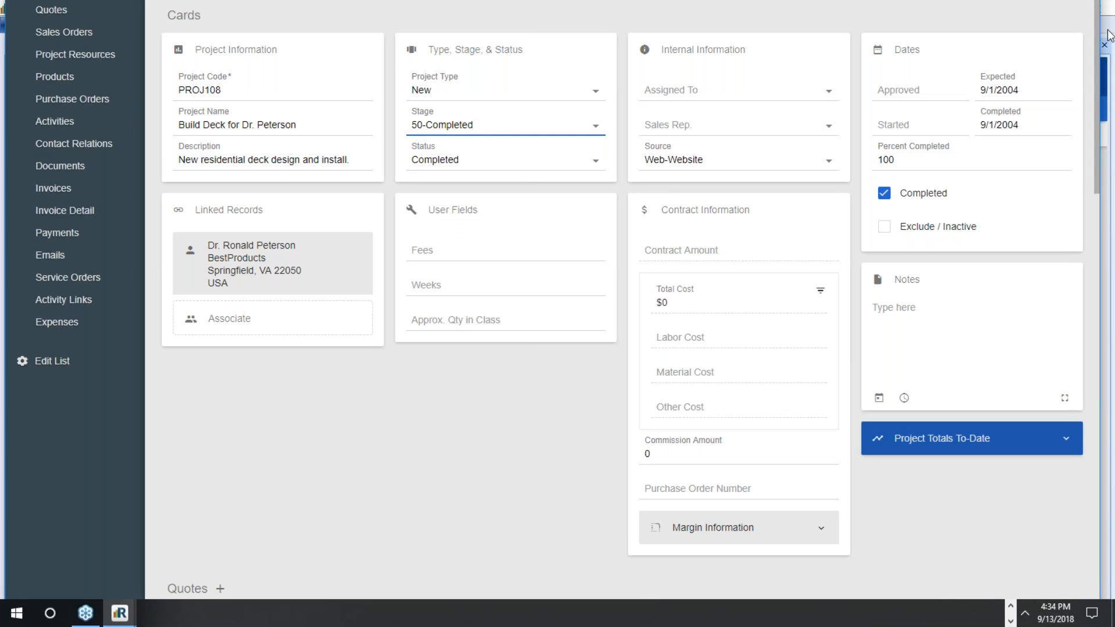
{"action": "left_click_drag", "start_coordinate": [1101, 29], "coordinate": [1114, 29]}
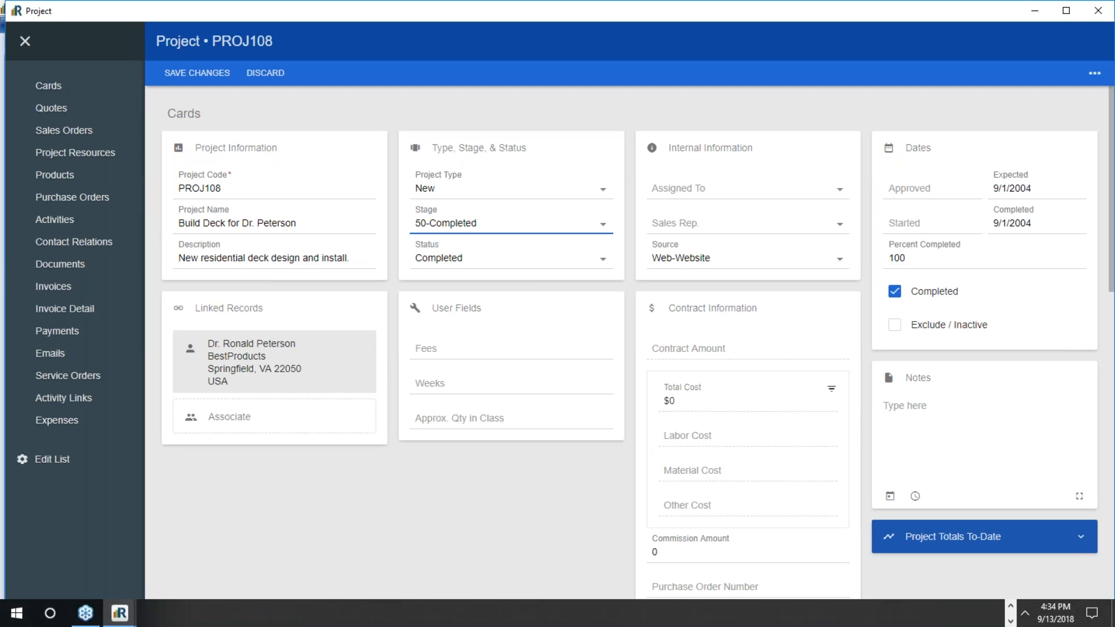
{"action": "left_click", "coordinate": [58, 221]}
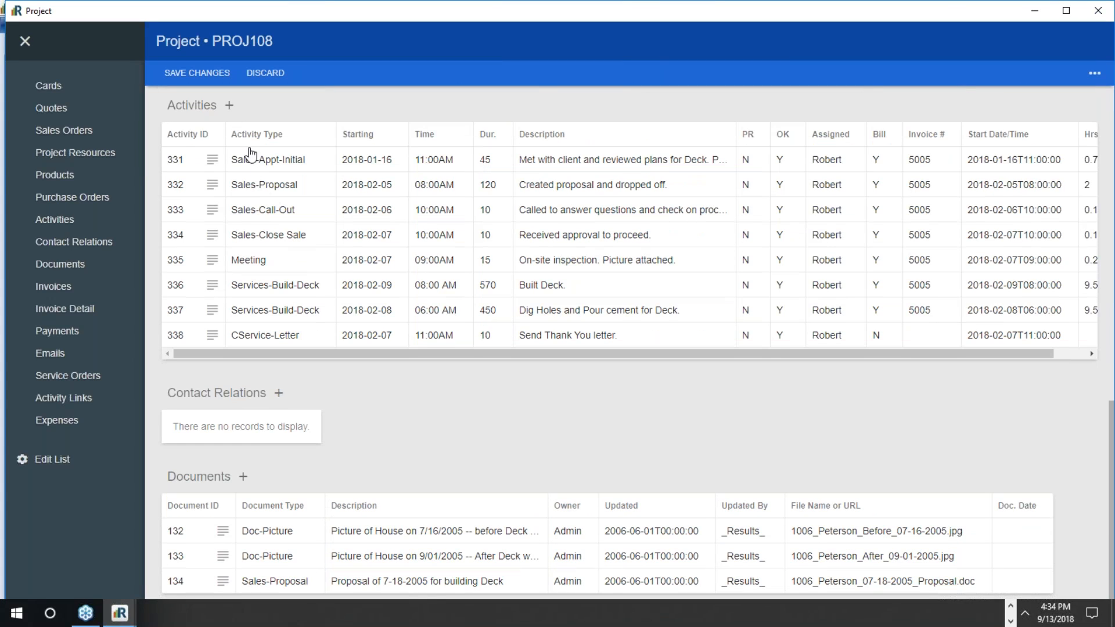
- Activate the "Project Completion Process - Part 1 (until payments are received)" process on the deck project
{"action": "left_click", "coordinate": [1096, 76]}
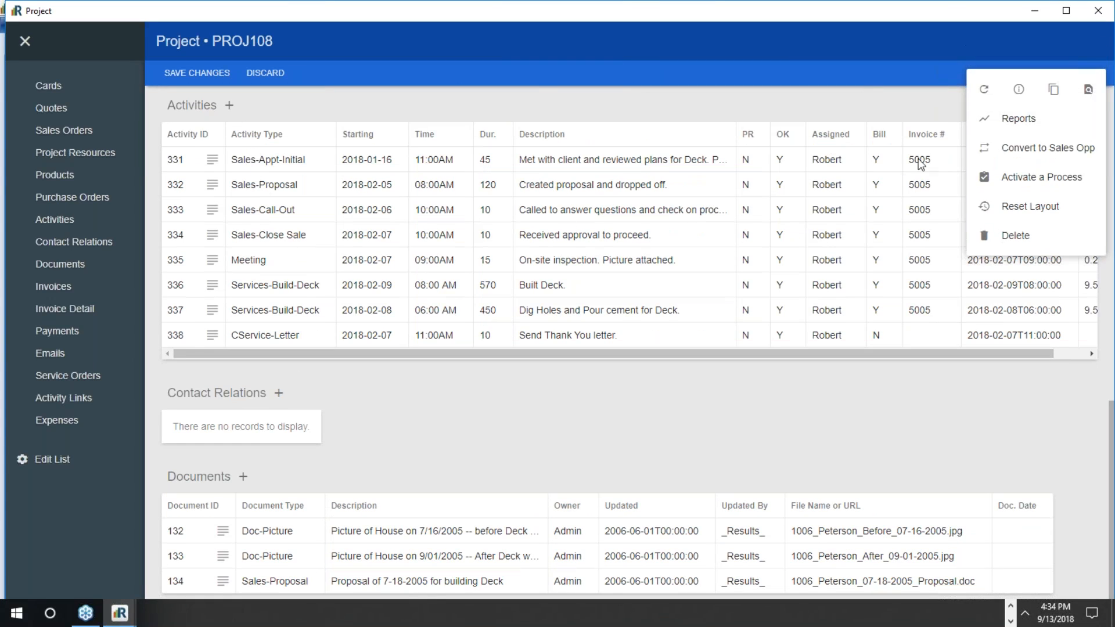
{"action": "left_click", "coordinate": [1042, 179]}
{"action": "left_click", "coordinate": [627, 319]}
{"action": "left_click", "coordinate": [584, 364]}
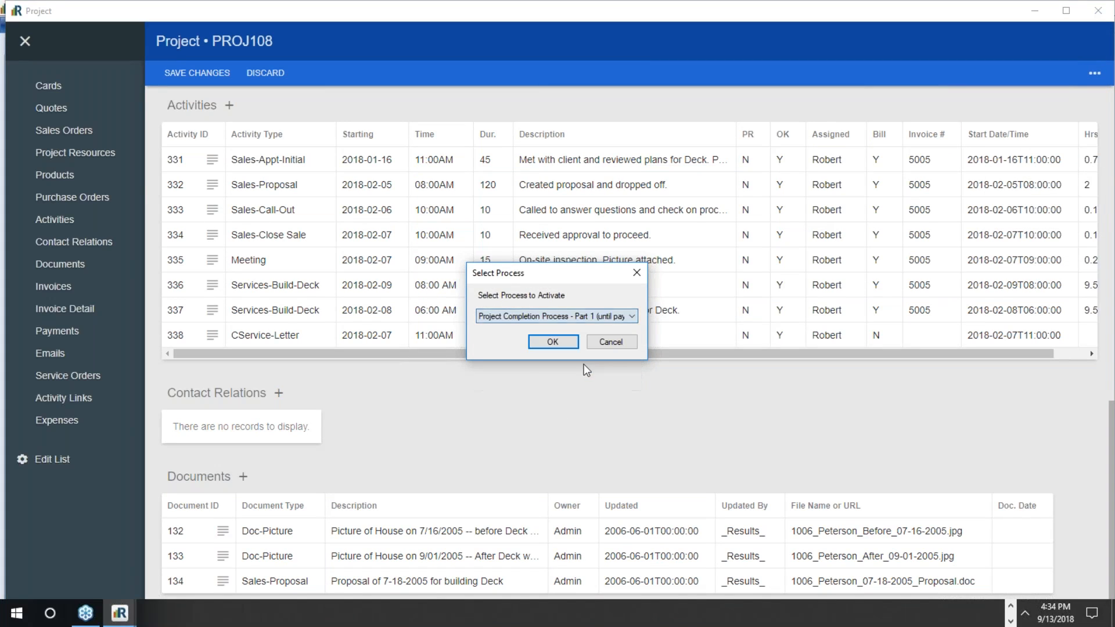
{"action": "left_click", "coordinate": [553, 343]}
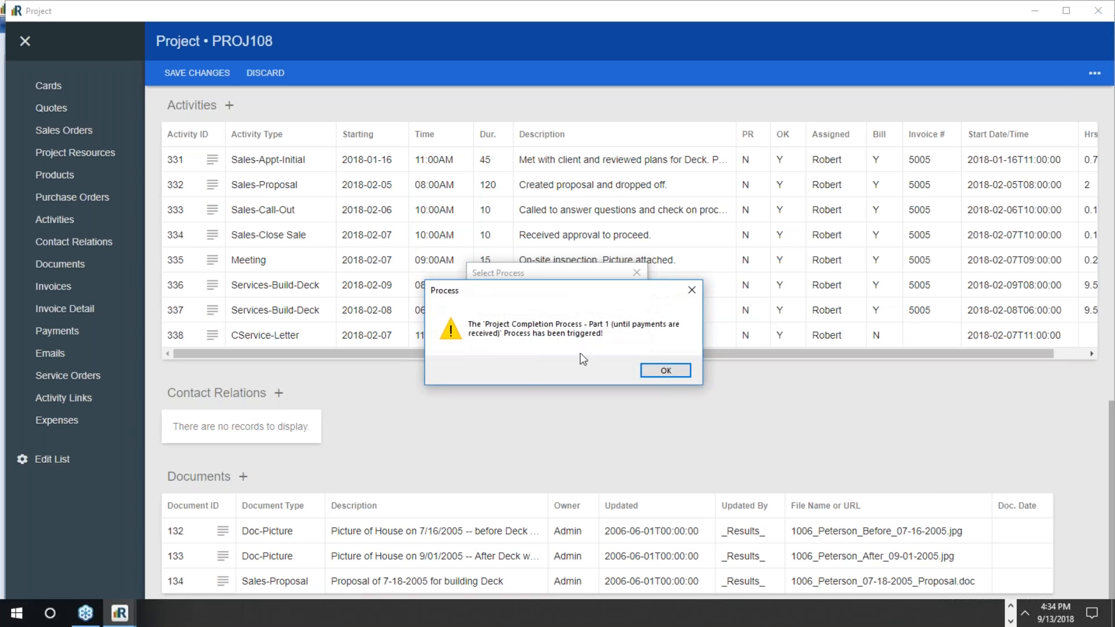
{"action": "left_click", "coordinate": [666, 371]}
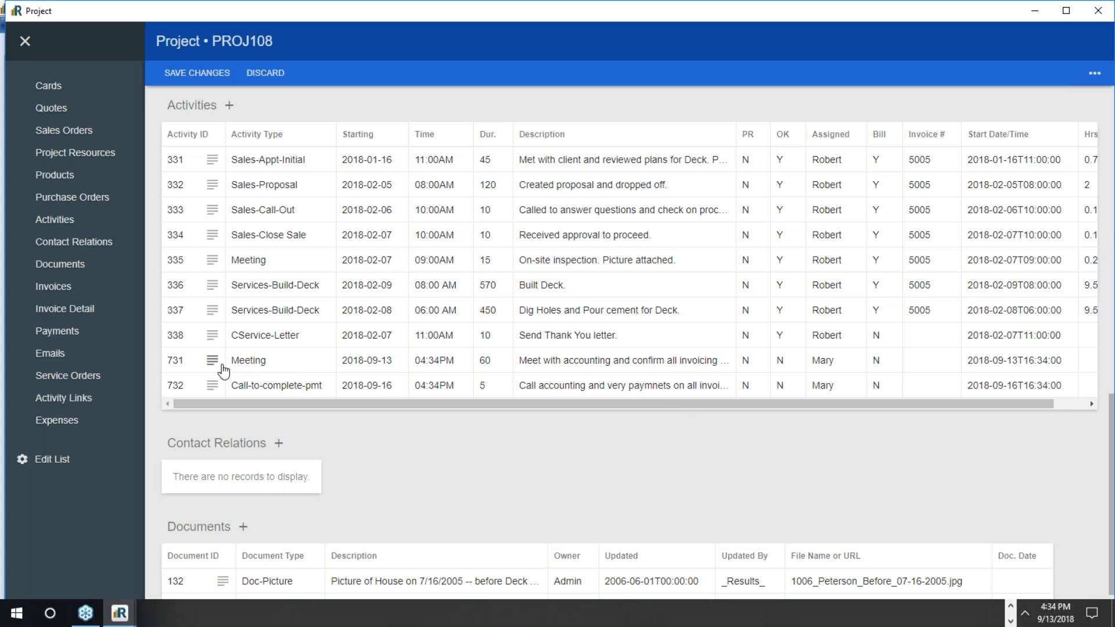
- Flag the new Meeting activity about confirming all invoicing with accounting as Completed and save it
{"action": "left_click", "coordinate": [254, 365]}
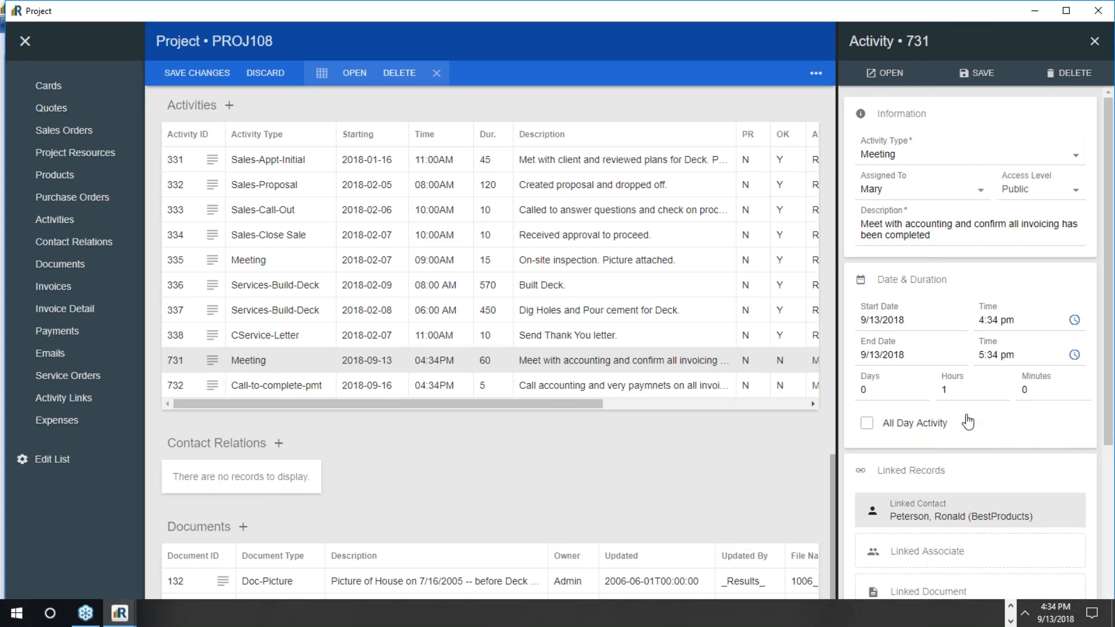
{"action": "scroll", "coordinate": [921, 378], "scroll_direction": "down", "scroll_amount": 1}
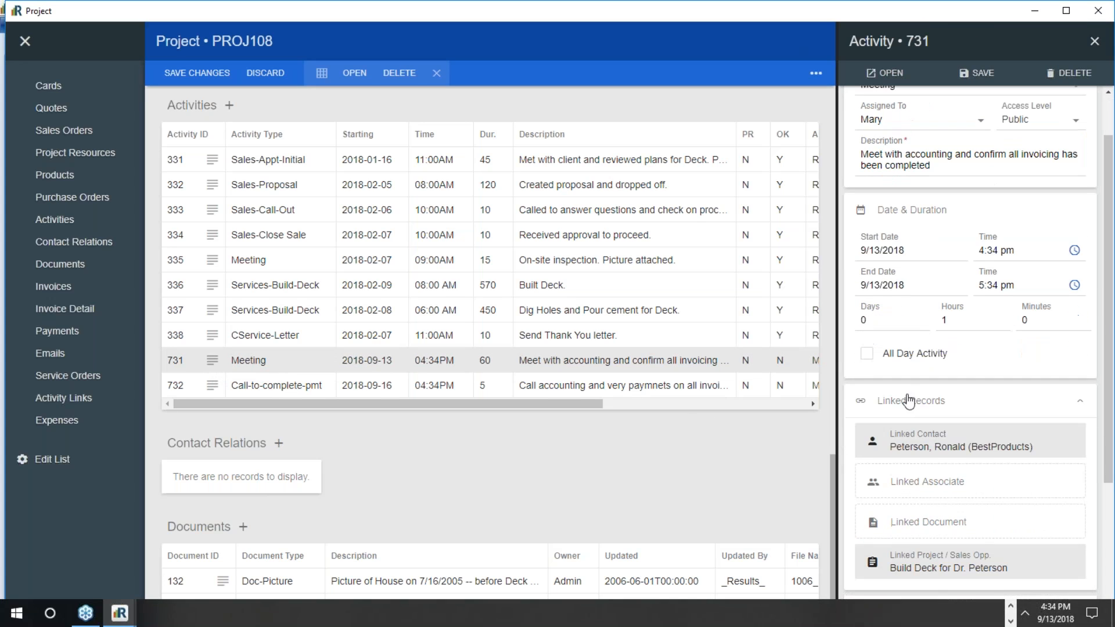
{"action": "scroll", "coordinate": [917, 424], "scroll_direction": "up", "scroll_amount": 1}
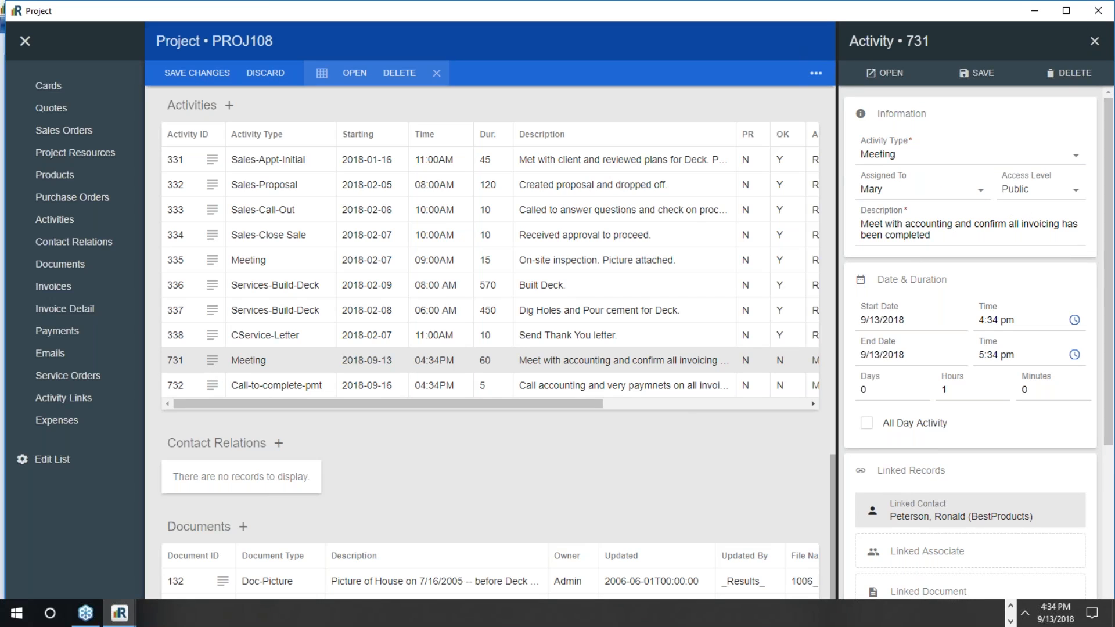
{"action": "left_click", "coordinate": [1081, 472]}
{"action": "left_click", "coordinate": [870, 511]}
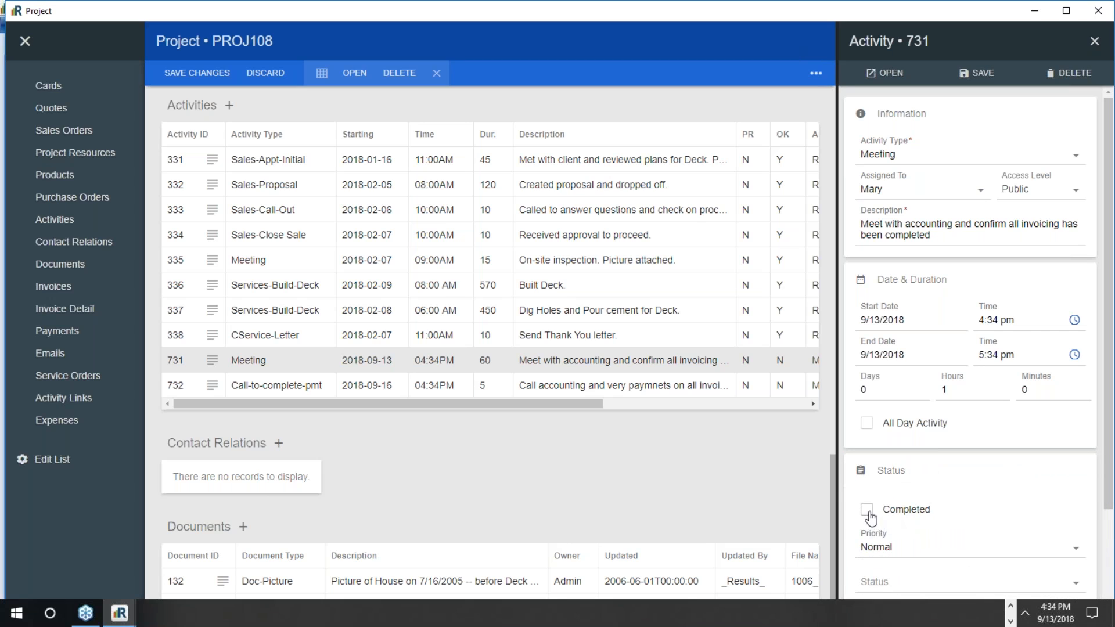
{"action": "left_click", "coordinate": [981, 75]}
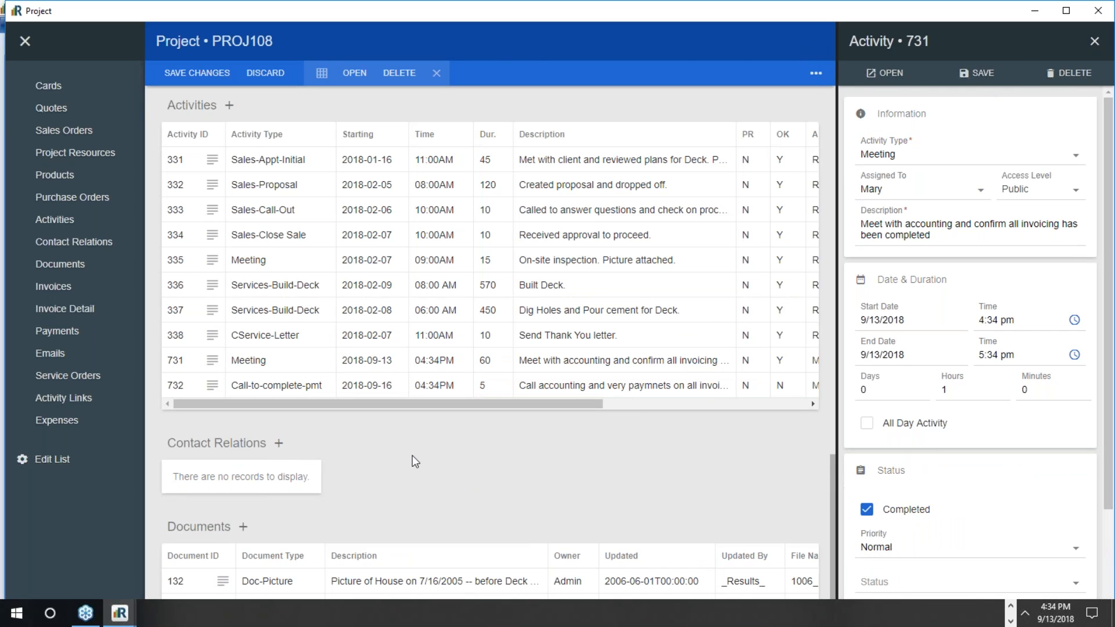
- Set the start date of the project's Call-to-complete-pmt activity to 9/25/2018 and save it
{"action": "left_click", "coordinate": [278, 395]}
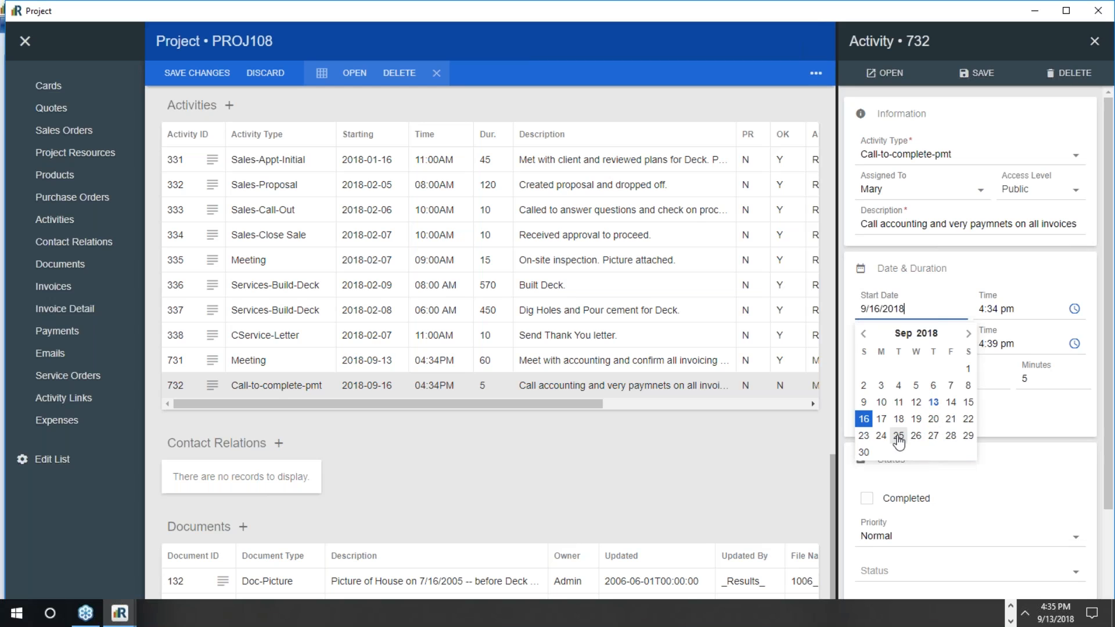
{"action": "left_click", "coordinate": [899, 437]}
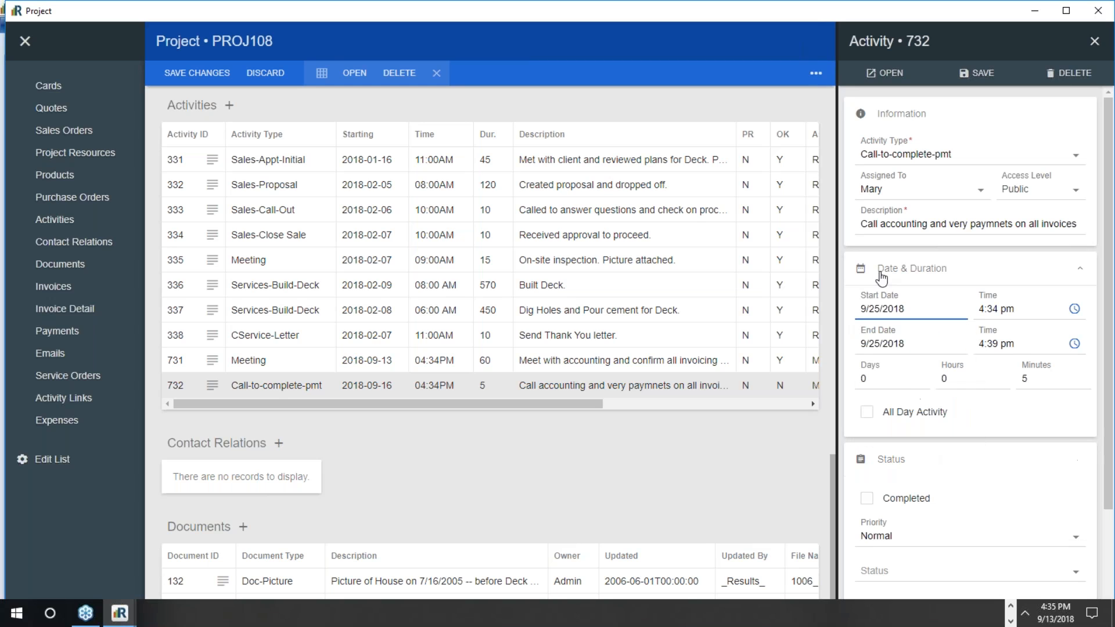
{"action": "left_click", "coordinate": [982, 76]}
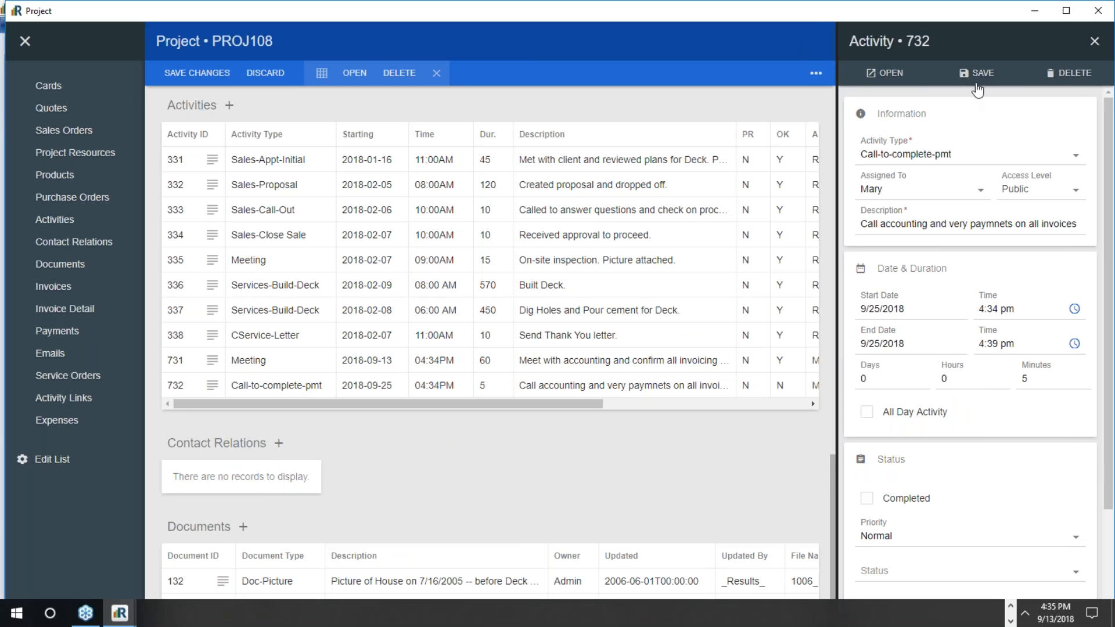
{"action": "left_click", "coordinate": [994, 74]}
- Set the end date of the Call-to-complete-pmt activity to 10/15/2018 and save it
{"action": "left_click", "coordinate": [941, 344]}
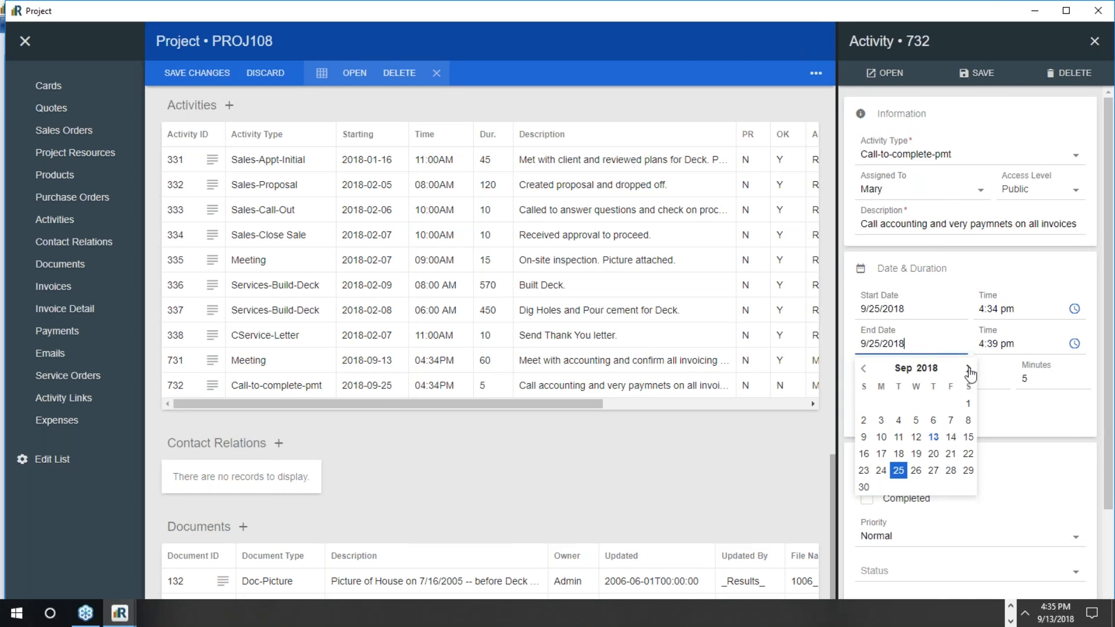
{"action": "left_click", "coordinate": [968, 368]}
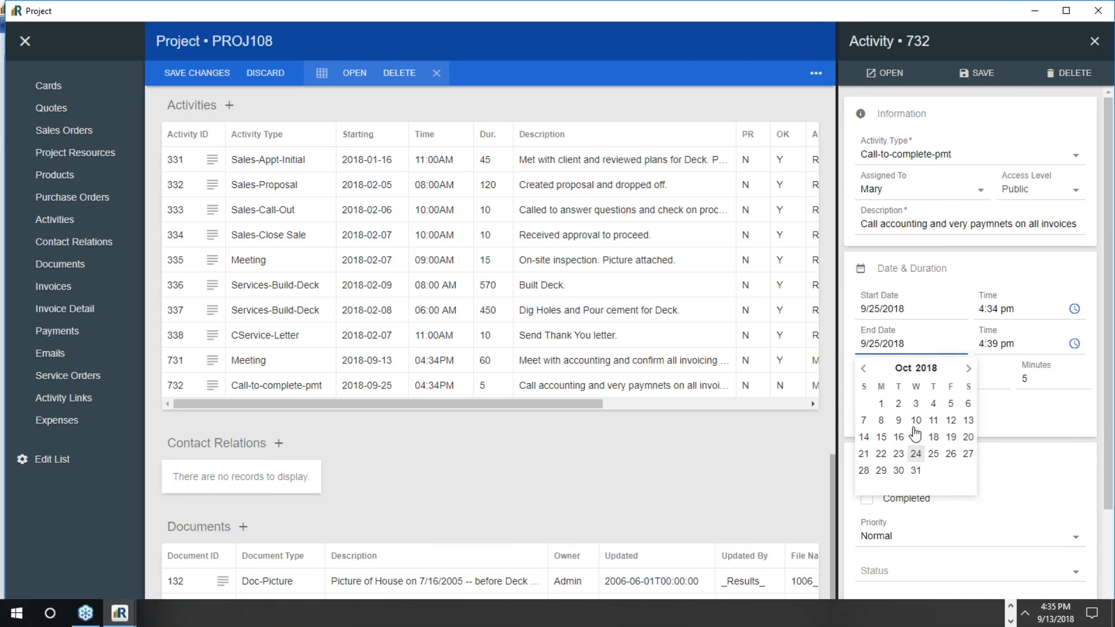
{"action": "left_click", "coordinate": [881, 437]}
{"action": "left_click", "coordinate": [978, 73]}
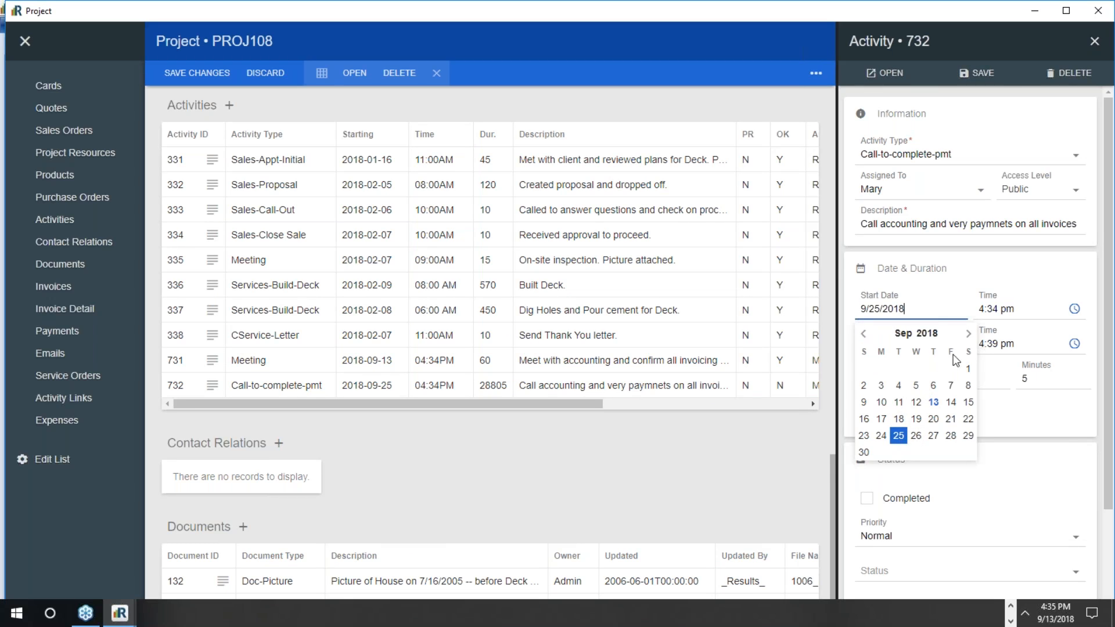
- Move the Call-to-complete-pmt activity's start date to 10/15/2018, give it a duration of 0 days, 1 hour and 0 minutes, and save it
{"action": "left_click", "coordinate": [968, 334]}
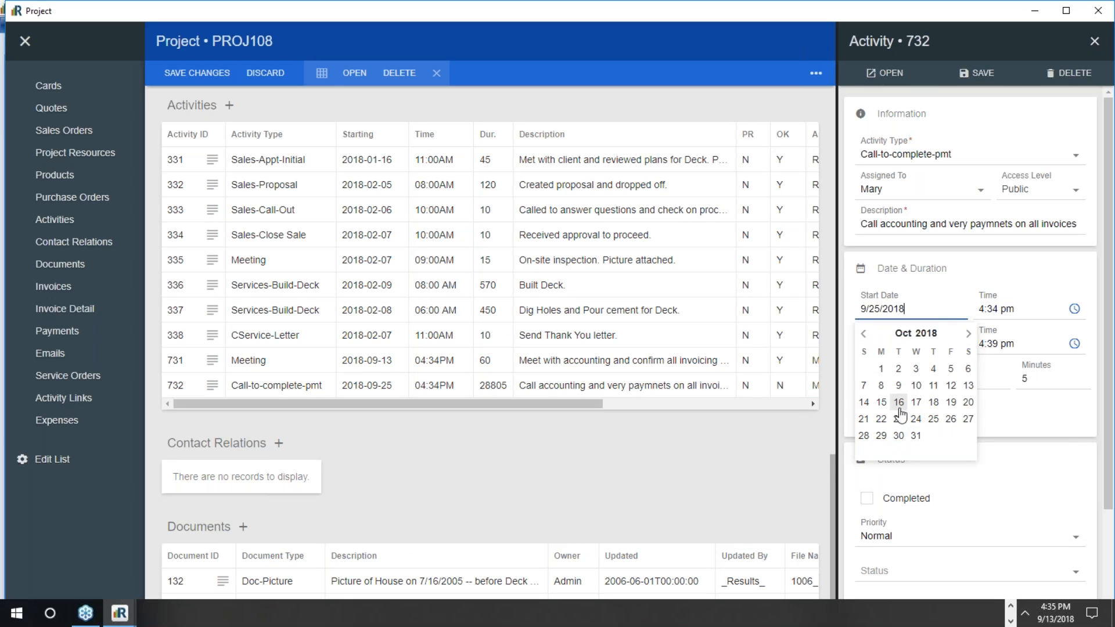
{"action": "left_click", "coordinate": [882, 402]}
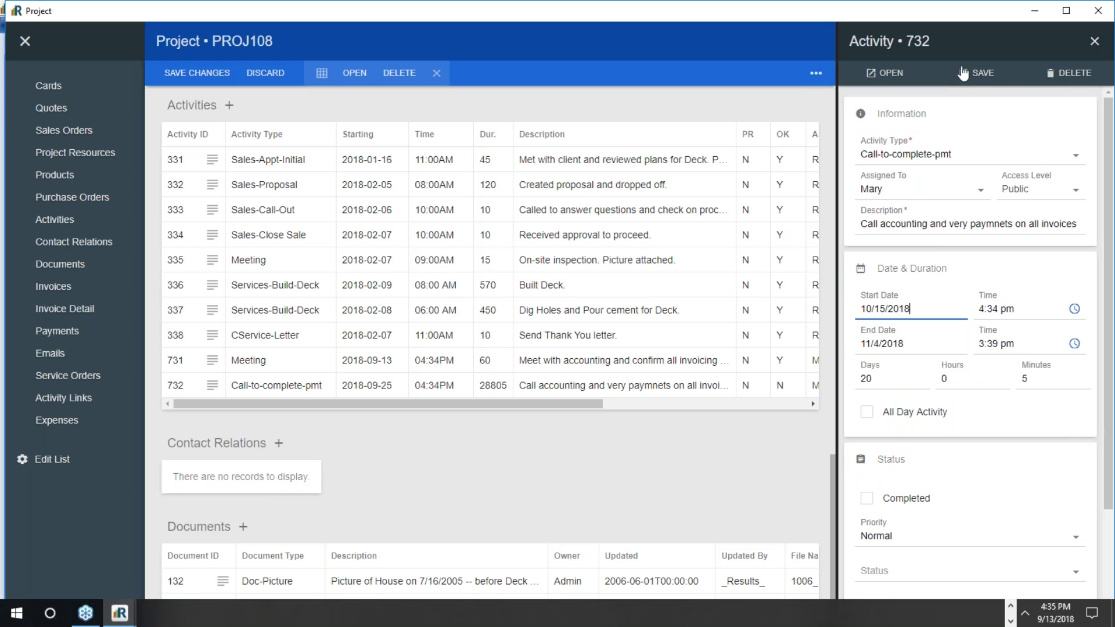
{"action": "left_click", "coordinate": [878, 379]}
{"action": "type", "text": "0"}
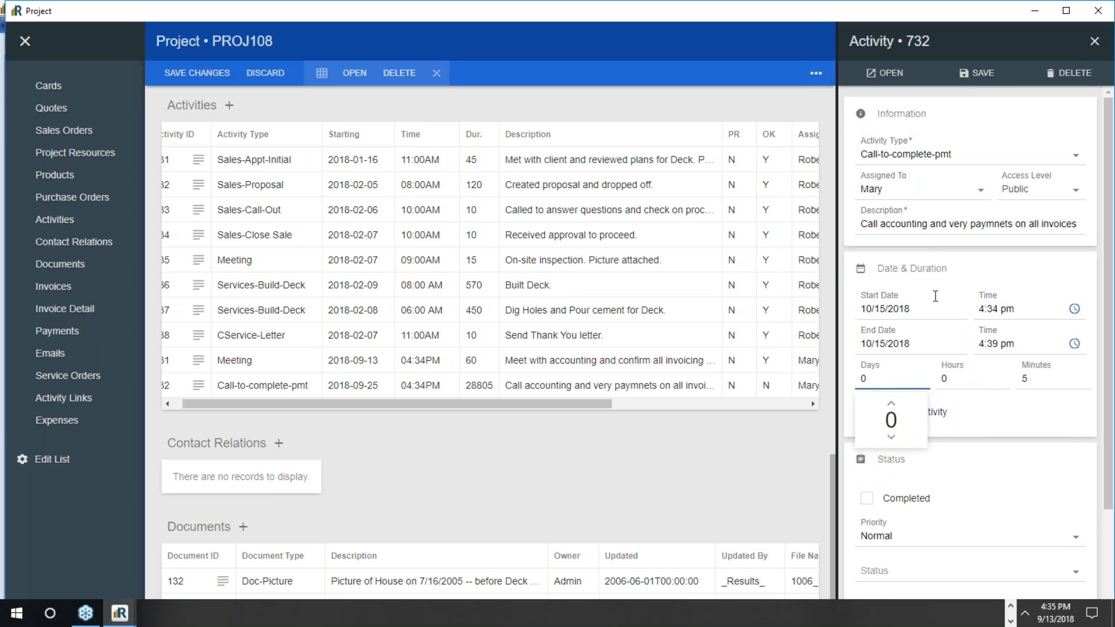
{"action": "type", "text": "1"}
{"action": "key", "text": "Tab"}
{"action": "type", "text": "0"}
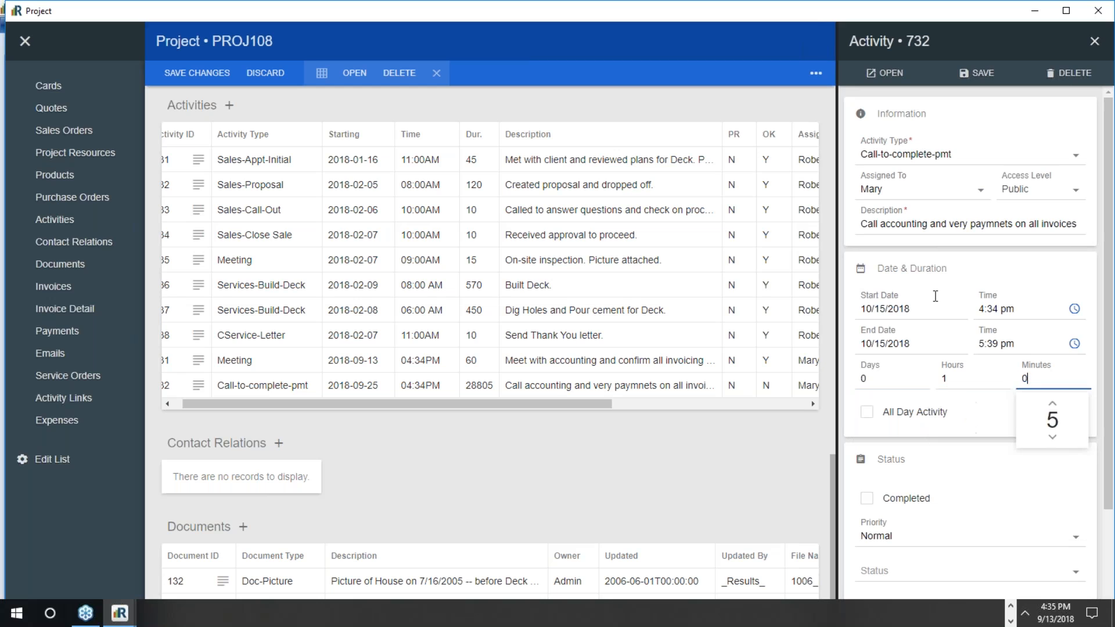
{"action": "key", "text": "Tab"}
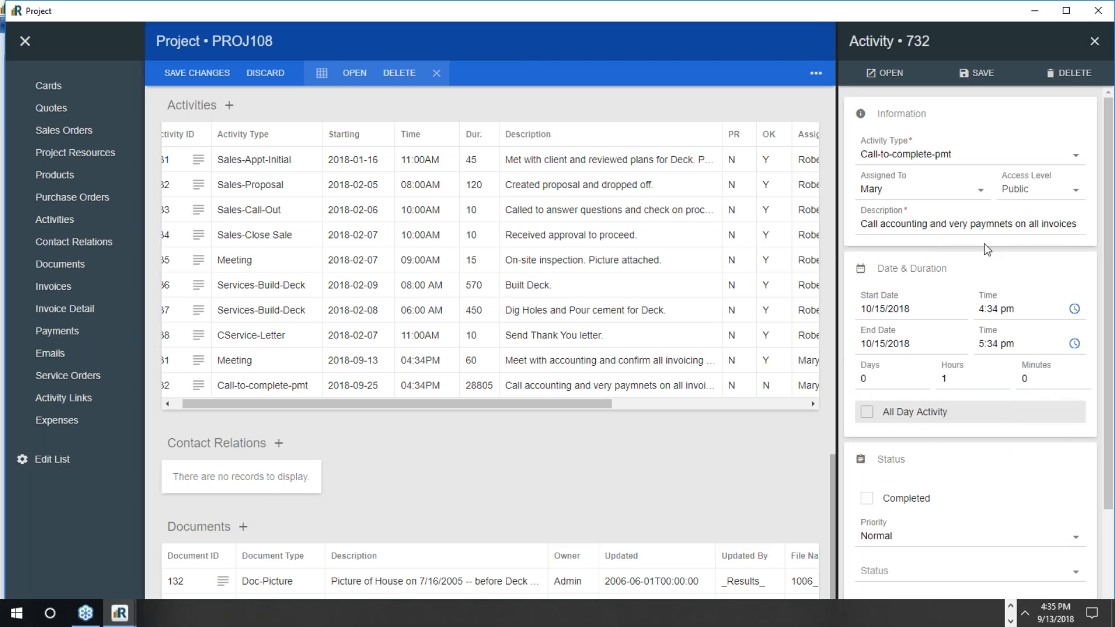
{"action": "left_click", "coordinate": [987, 74]}
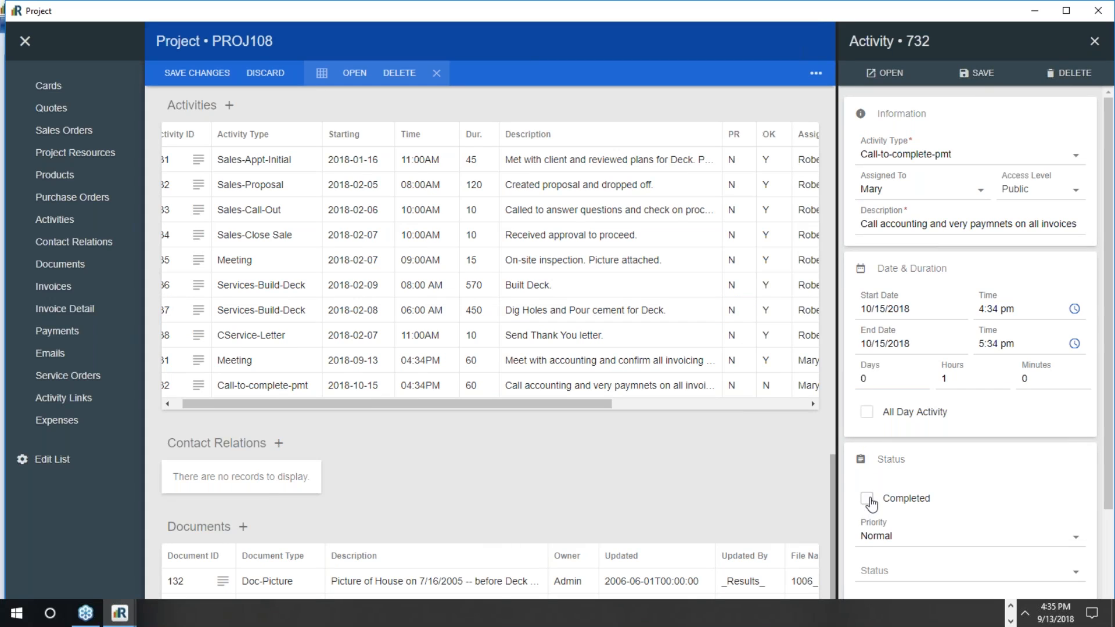
- Flag the Call-to-complete-pmt activity as Completed, save it and close its details
{"action": "left_click", "coordinate": [868, 502]}
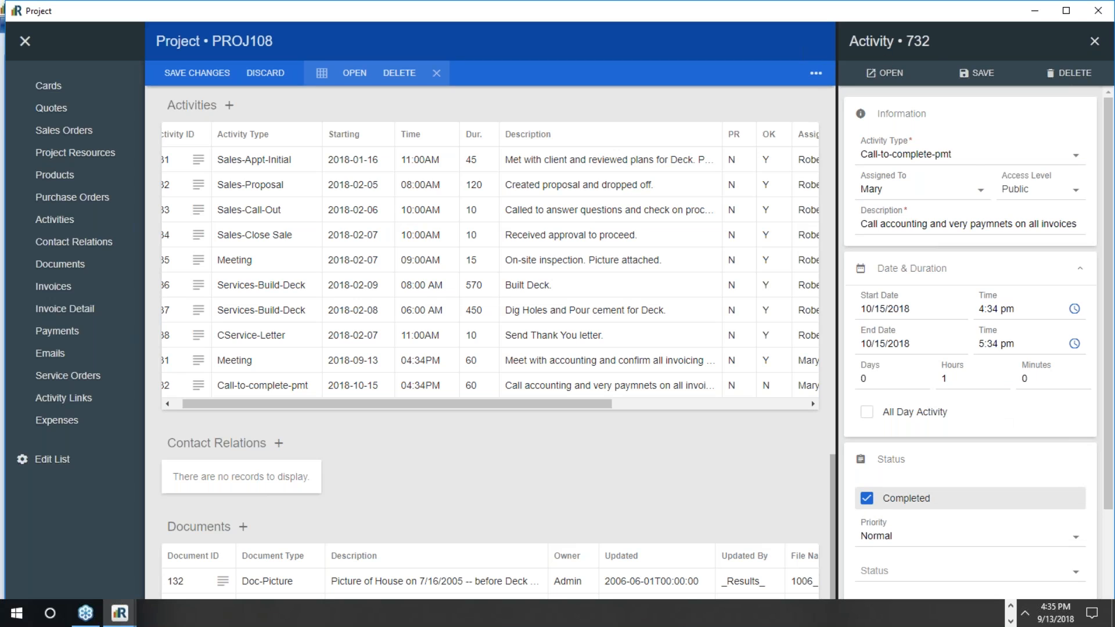
{"action": "left_click", "coordinate": [982, 75]}
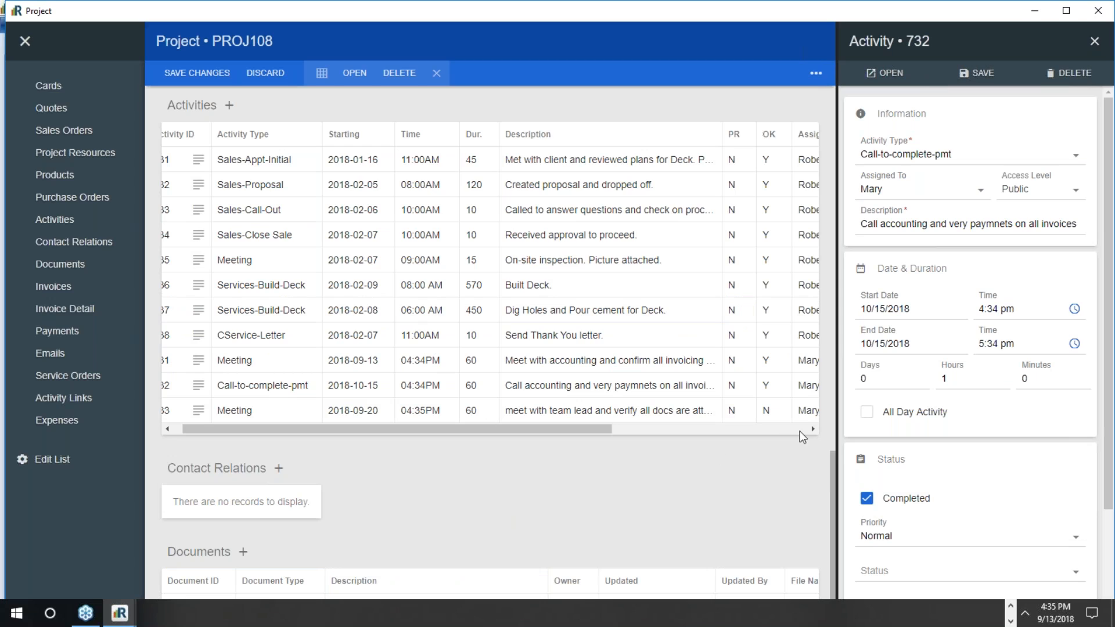
{"action": "scroll", "coordinate": [976, 464], "scroll_direction": "down", "scroll_amount": 1}
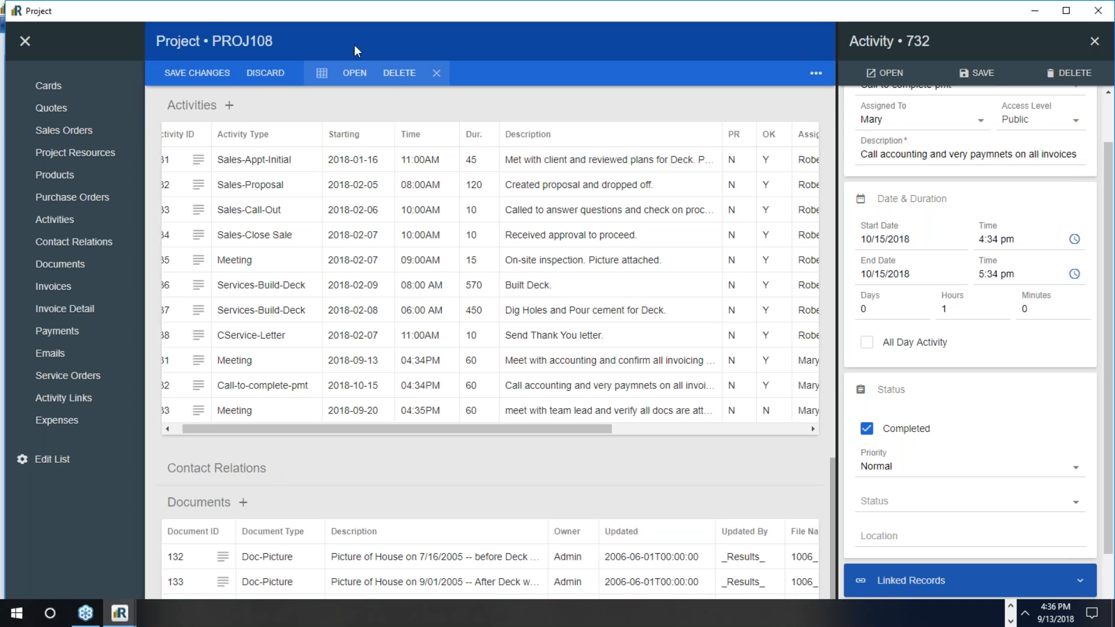
{"action": "left_click", "coordinate": [1095, 50]}
- Refresh the deck project and sort its activities by starting date
{"action": "left_click", "coordinate": [1095, 72]}
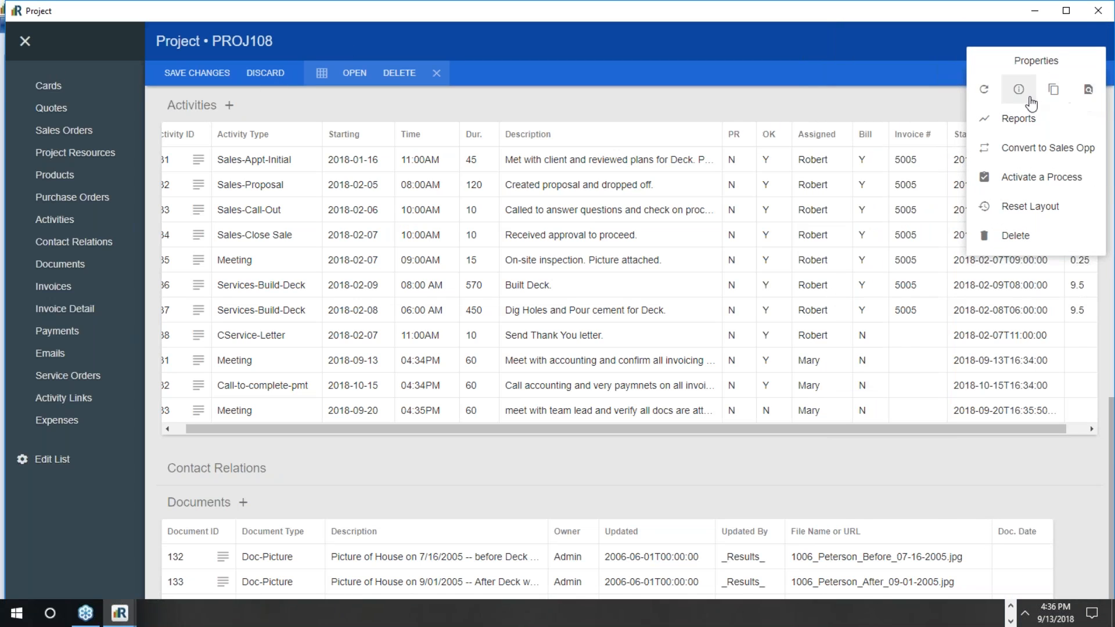
{"action": "left_click", "coordinate": [987, 93]}
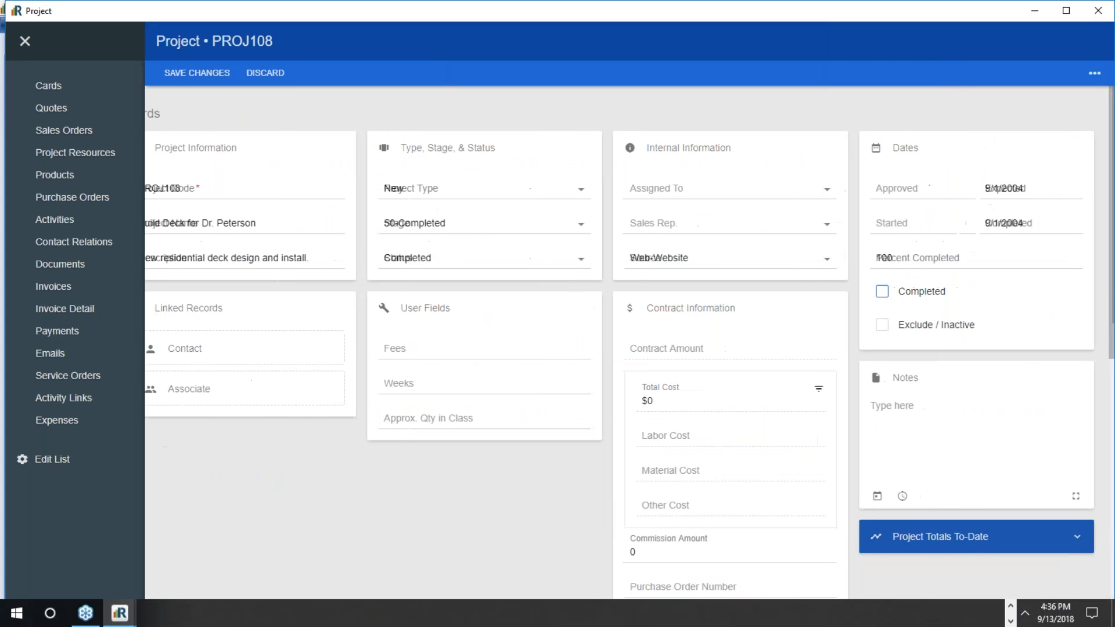
{"action": "left_click", "coordinate": [57, 223]}
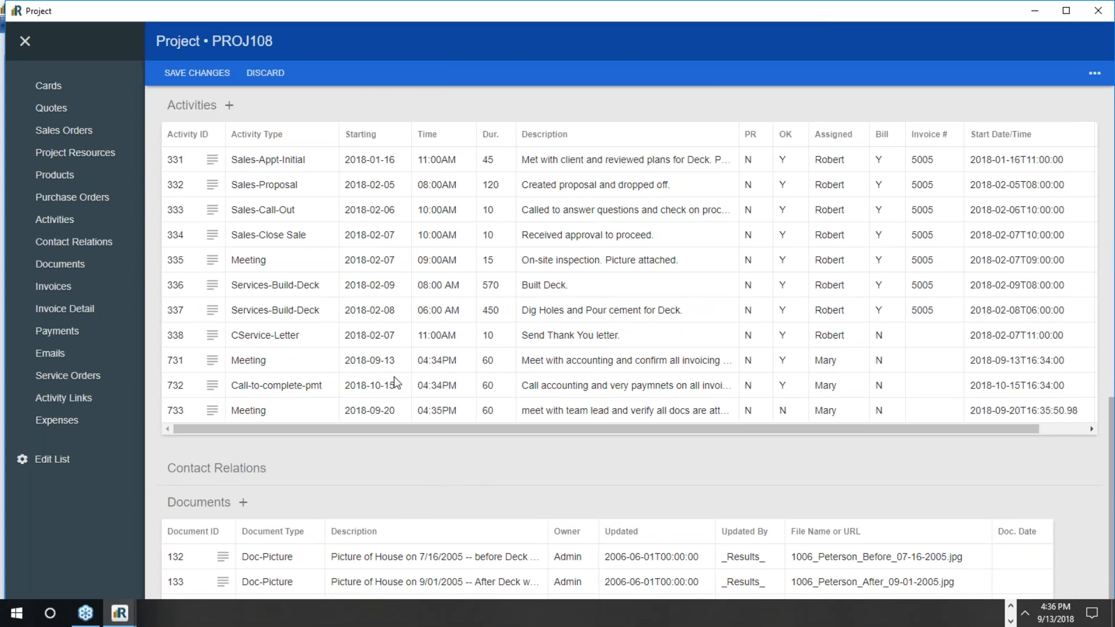
{"action": "left_click", "coordinate": [377, 139]}
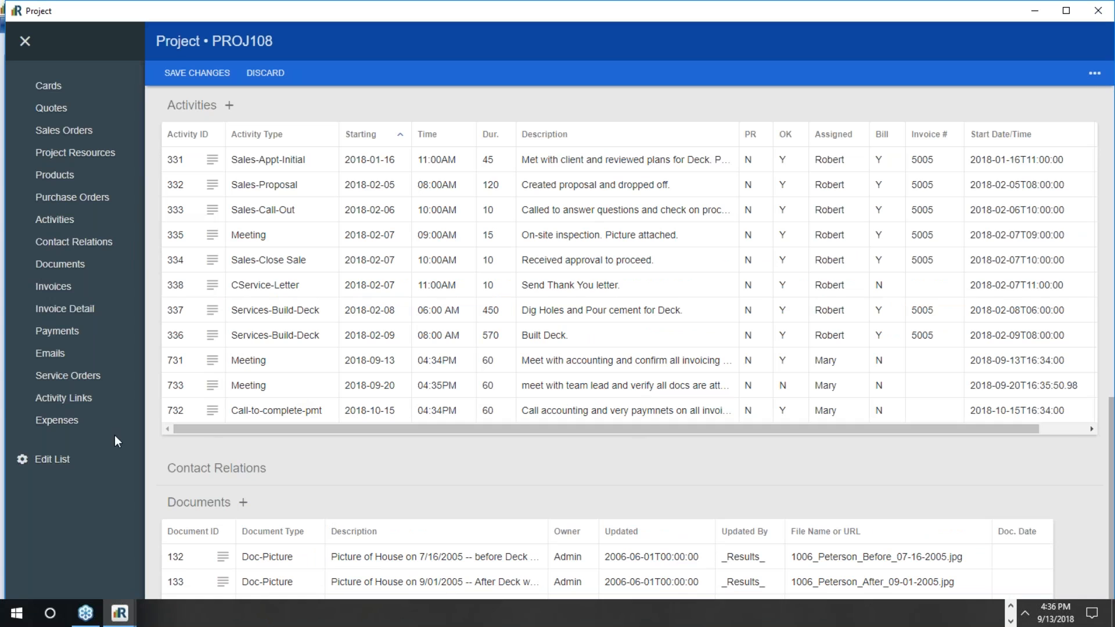
- In the full Call-to-complete-pmt record, clear Completed and set it again, saving each time to retrigger Part 2, and check the follow-up activities
{"action": "left_click", "coordinate": [212, 410]}
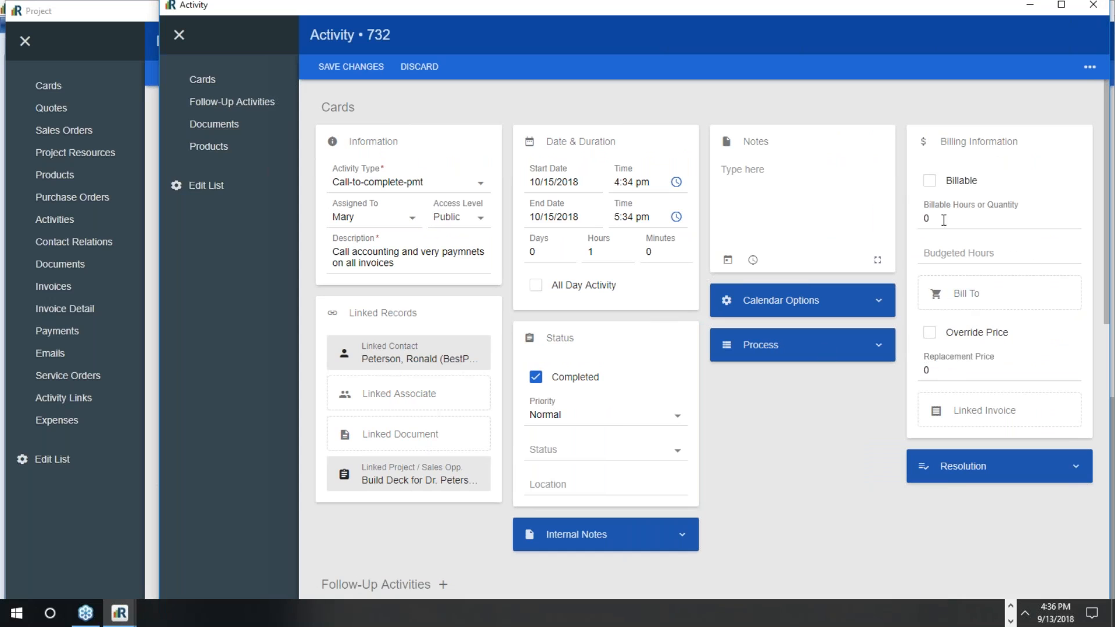
{"action": "left_click", "coordinate": [535, 377]}
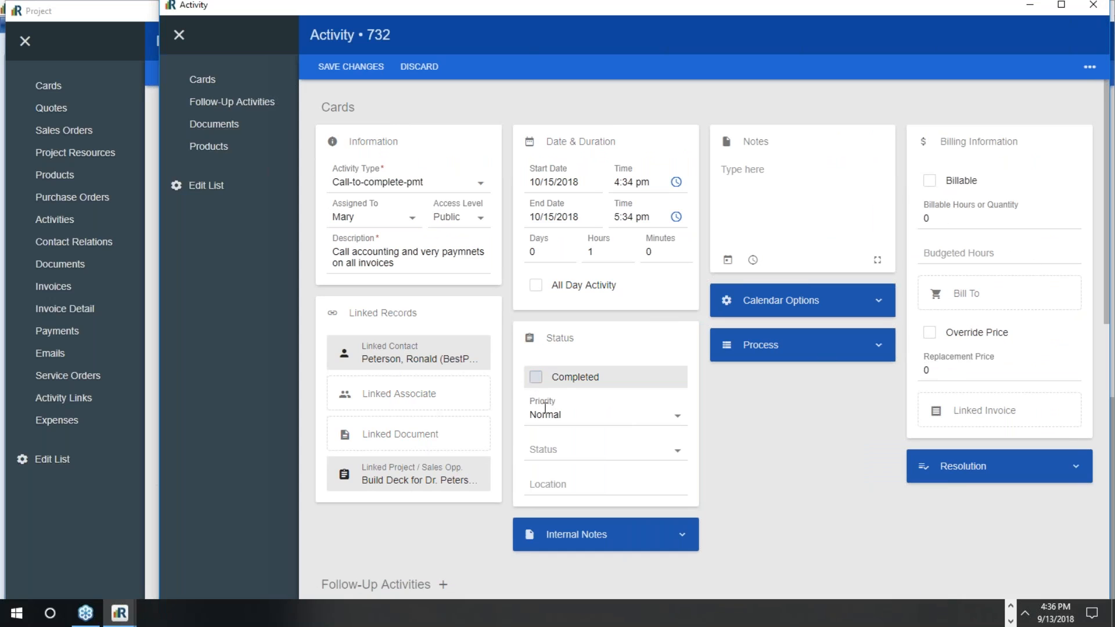
{"action": "left_click", "coordinate": [354, 68]}
{"action": "left_click", "coordinate": [536, 377]}
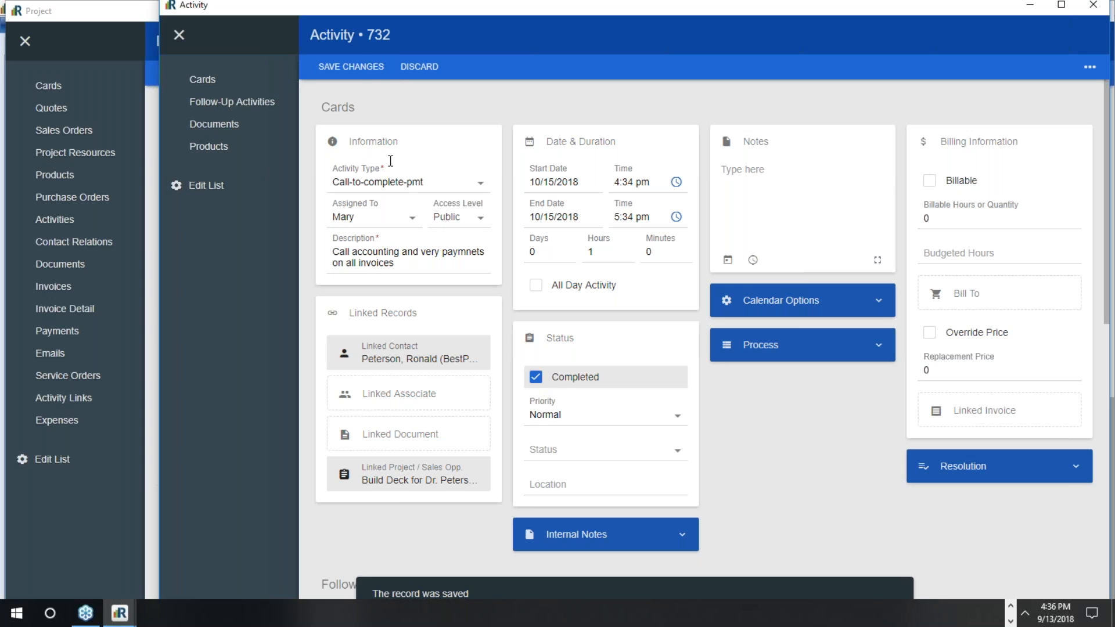
{"action": "left_click", "coordinate": [351, 67]}
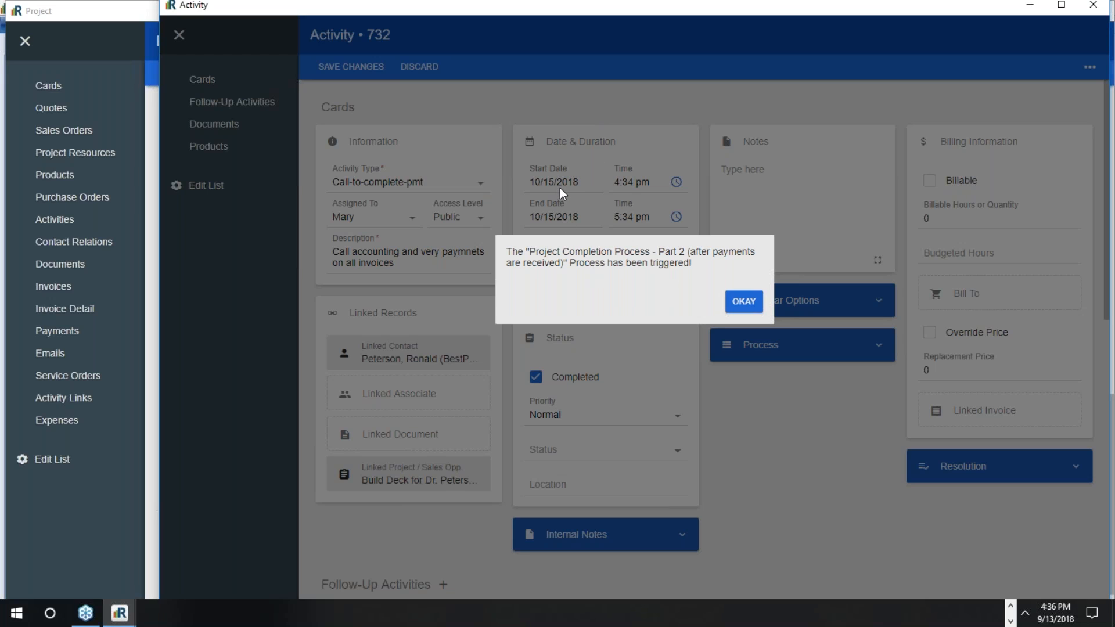
{"action": "left_click", "coordinate": [749, 307]}
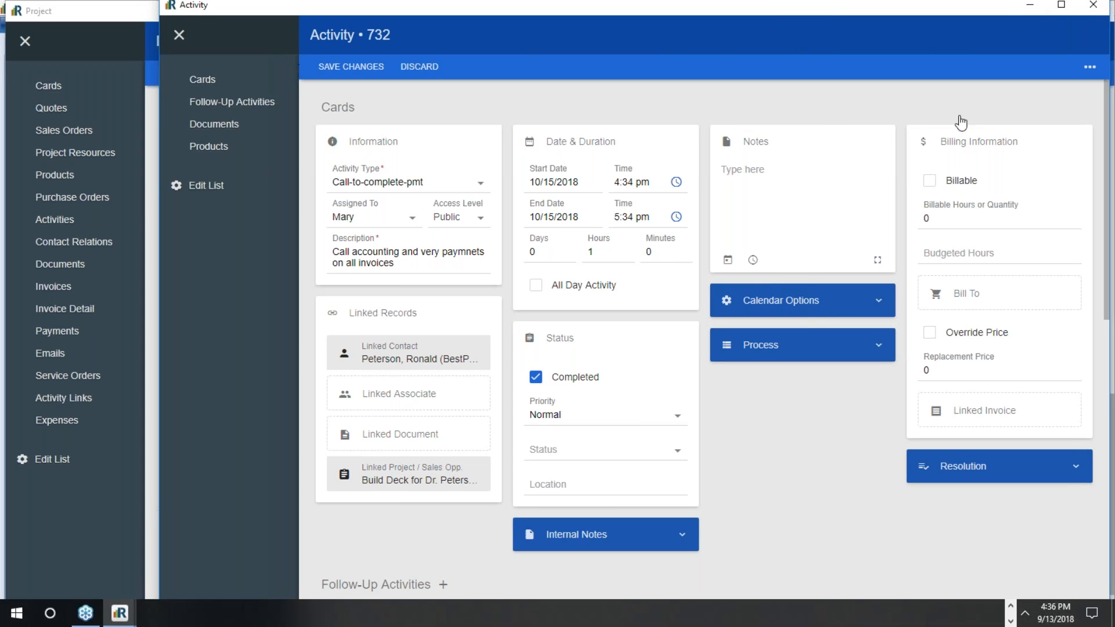
{"action": "scroll", "coordinate": [363, 287], "scroll_direction": "down", "scroll_amount": 3}
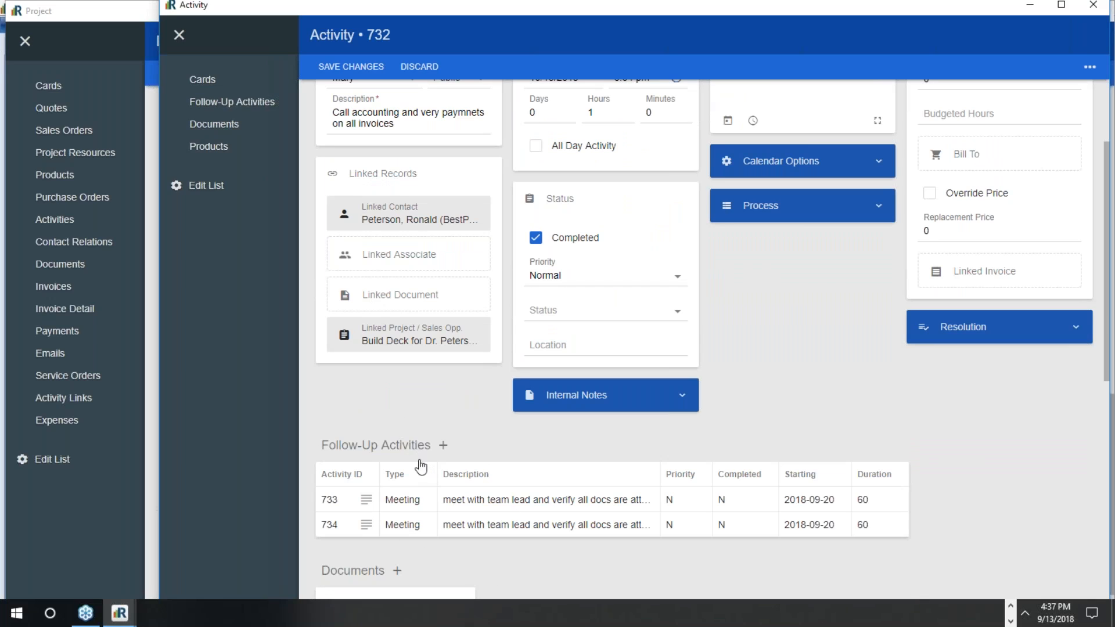
{"action": "left_click", "coordinate": [1093, 5]}
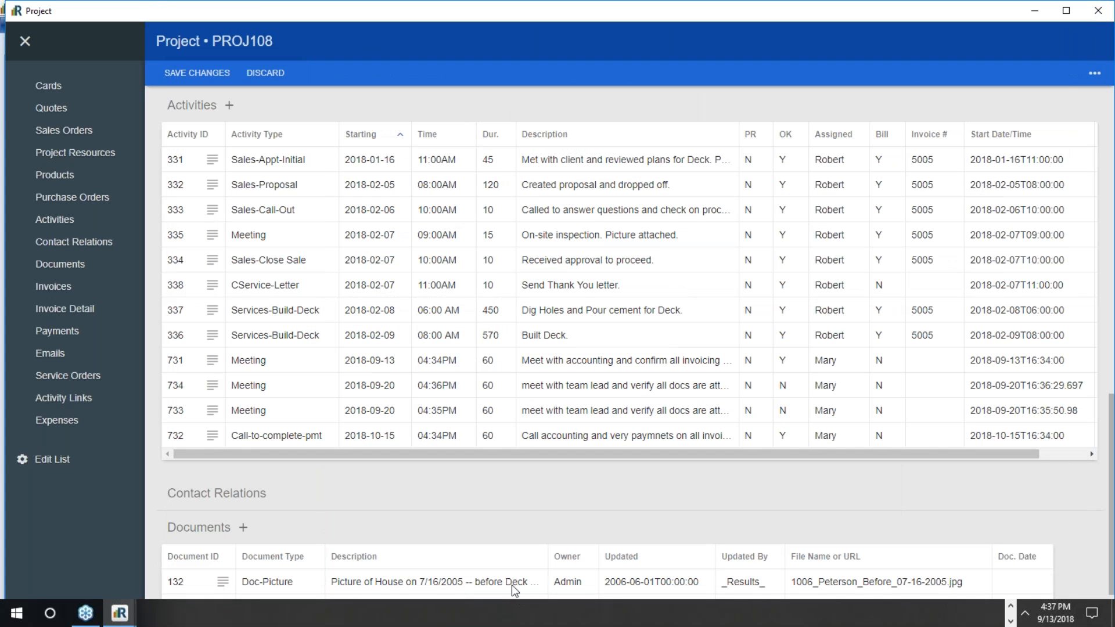
- Refresh the deck project's activities and examine the description of the 4:35 PM follow-up Meeting on 2018-09-20
{"action": "left_click", "coordinate": [1095, 73]}
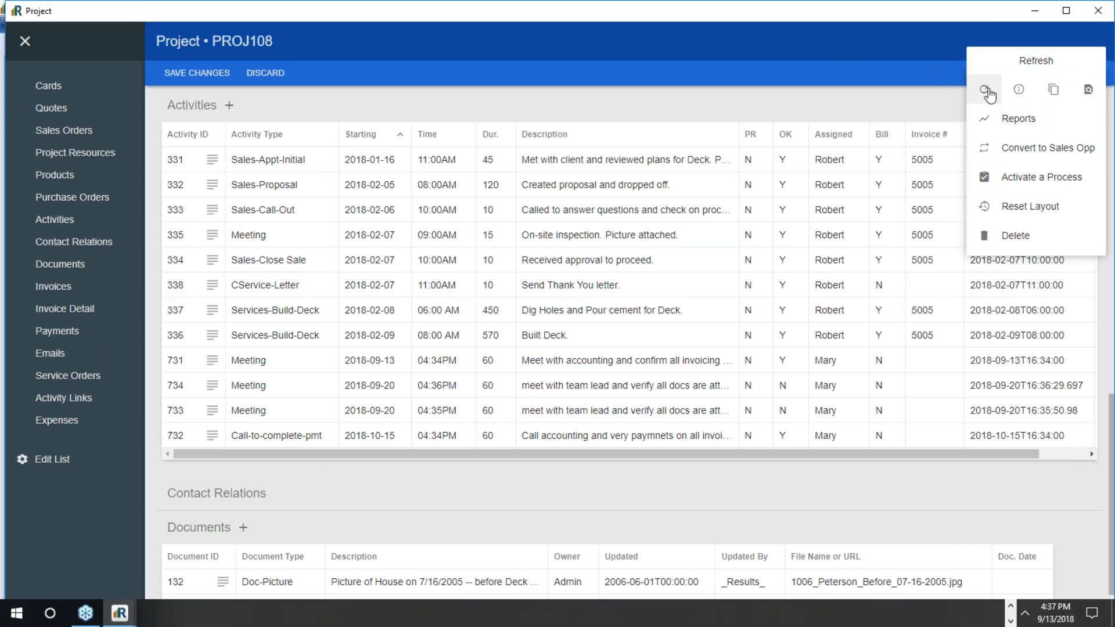
{"action": "left_click", "coordinate": [984, 90]}
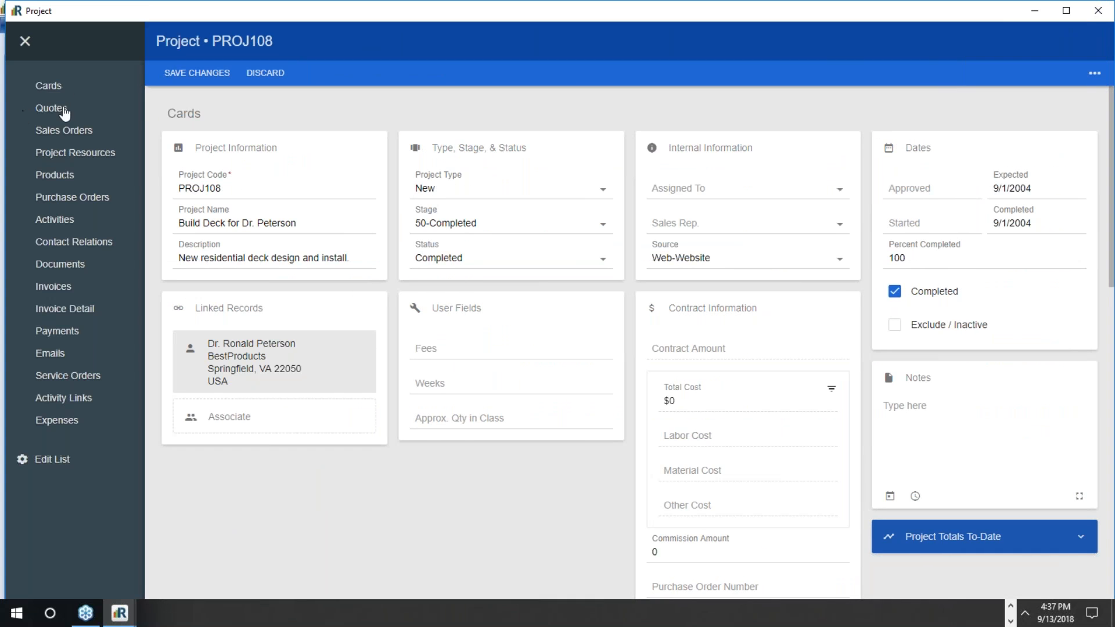
{"action": "left_click", "coordinate": [56, 219]}
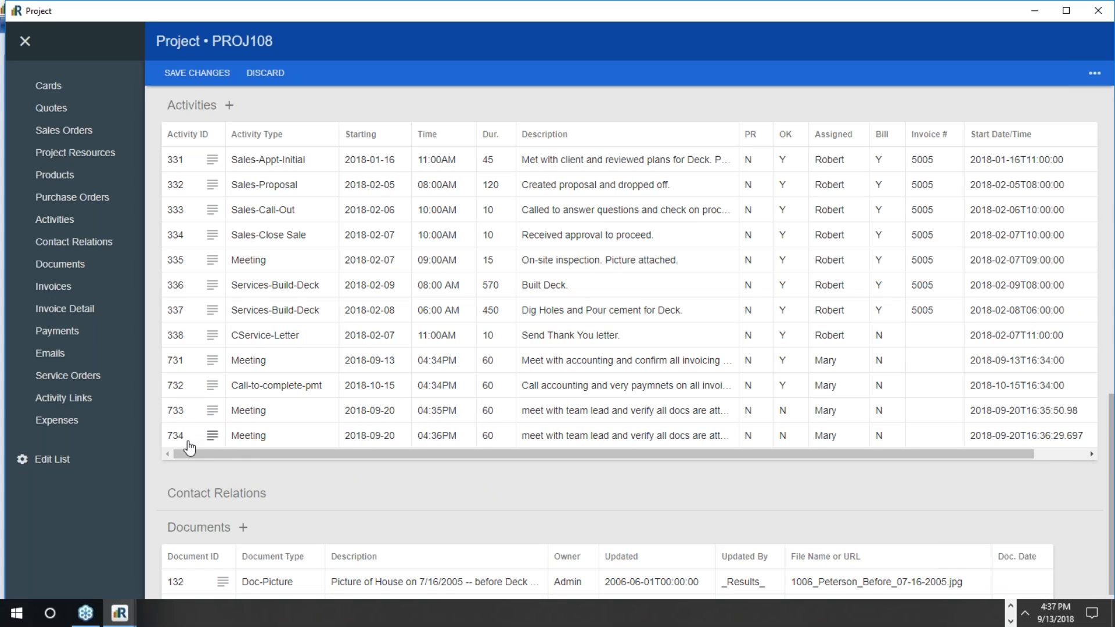
{"action": "left_click", "coordinate": [379, 413]}
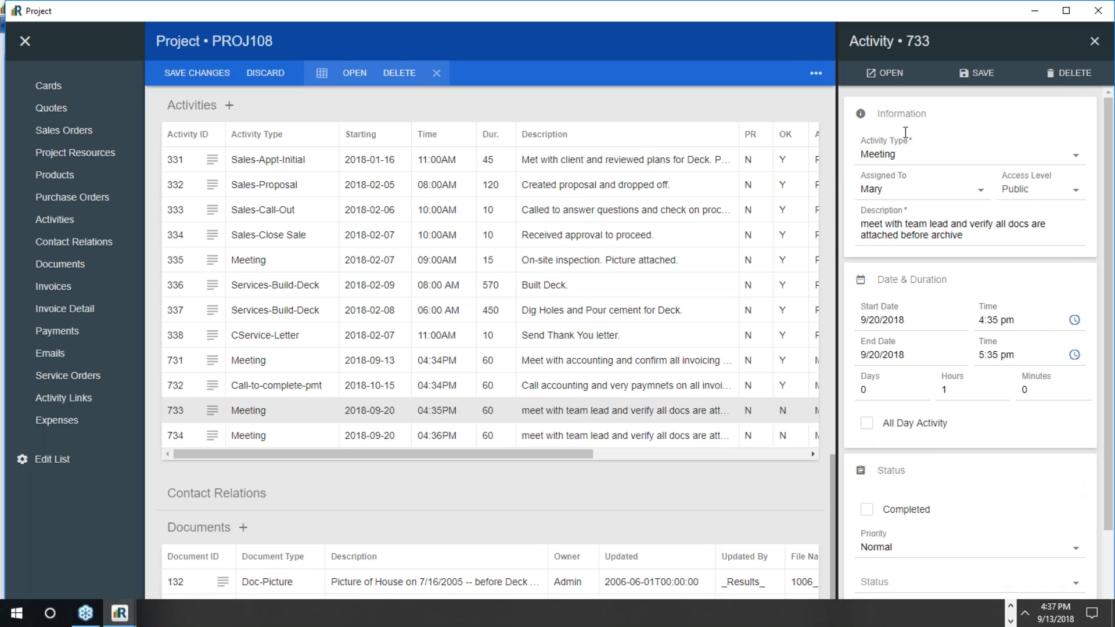
{"action": "mouse_move", "coordinate": [971, 235]}
{"action": "left_mouse_down"}
{"action": "mouse_move", "coordinate": [921, 235]}
{"action": "mouse_move", "coordinate": [961, 224]}
{"action": "left_mouse_up"}
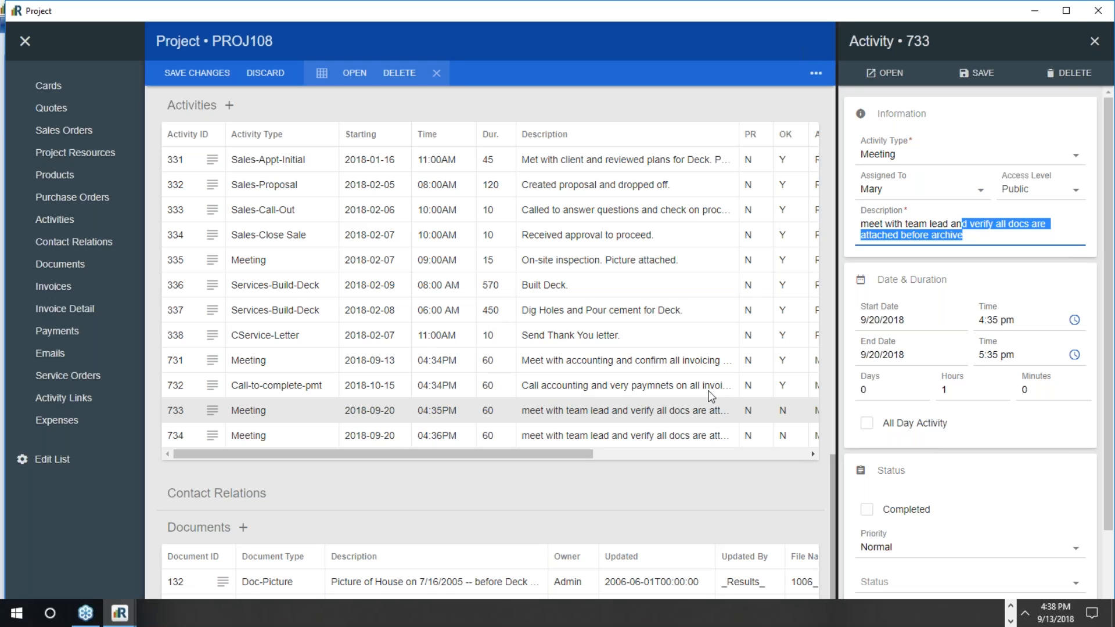
- Close the deck project and open My To-Do Board to view the scheduled activities
{"action": "left_click", "coordinate": [1100, 11]}
{"action": "key", "text": "alt+Tab"}
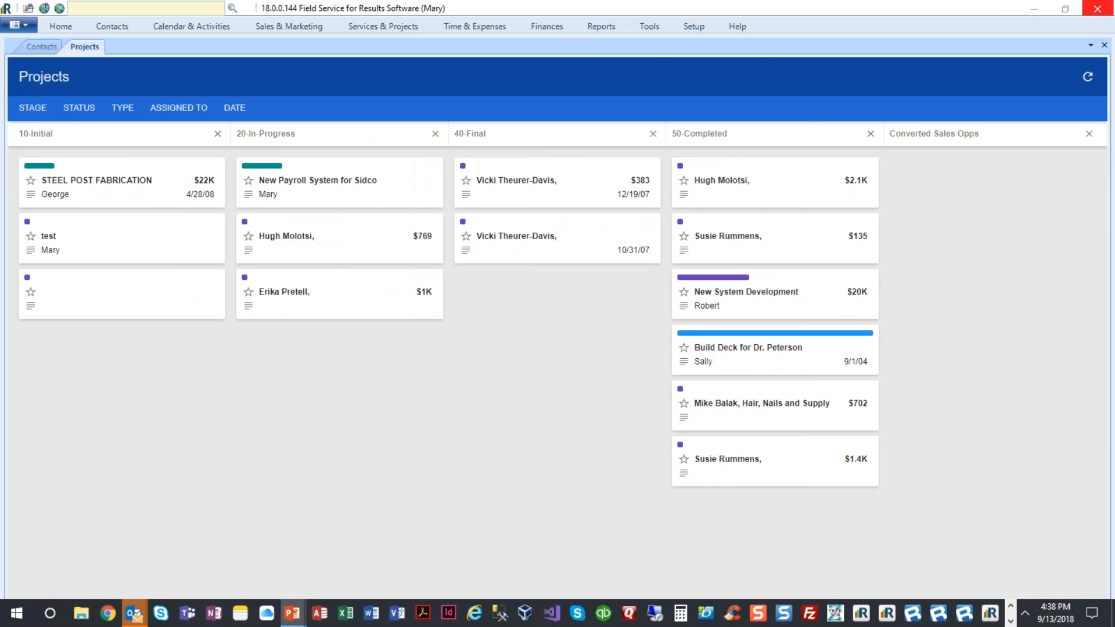
{"action": "key", "text": "shift+F5"}
{"action": "left_click", "coordinate": [50, 26]}
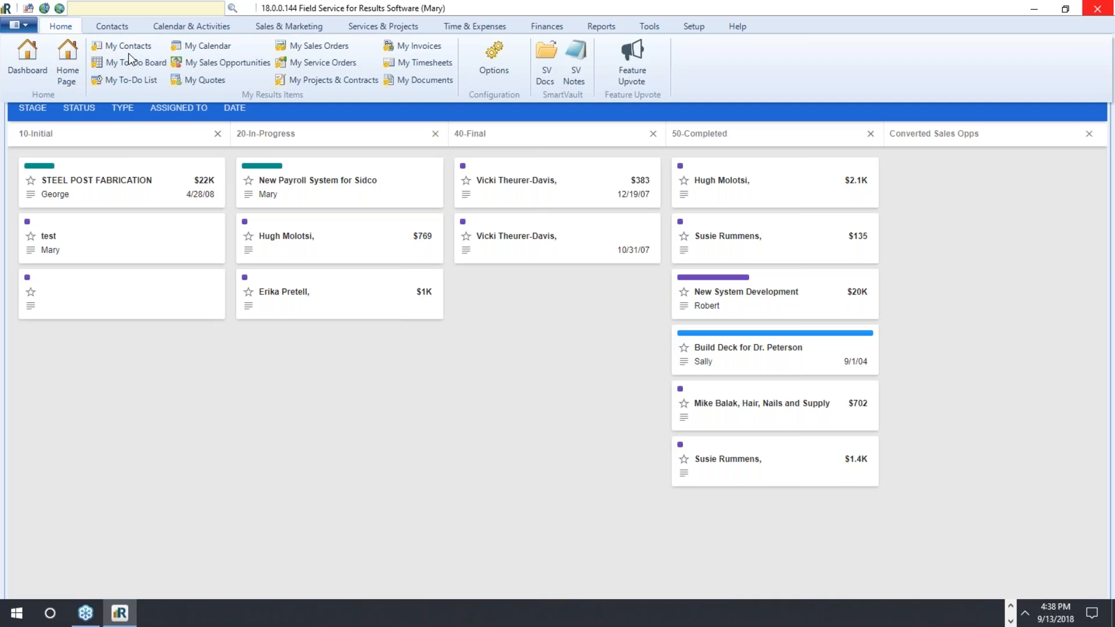
{"action": "left_click", "coordinate": [128, 63]}
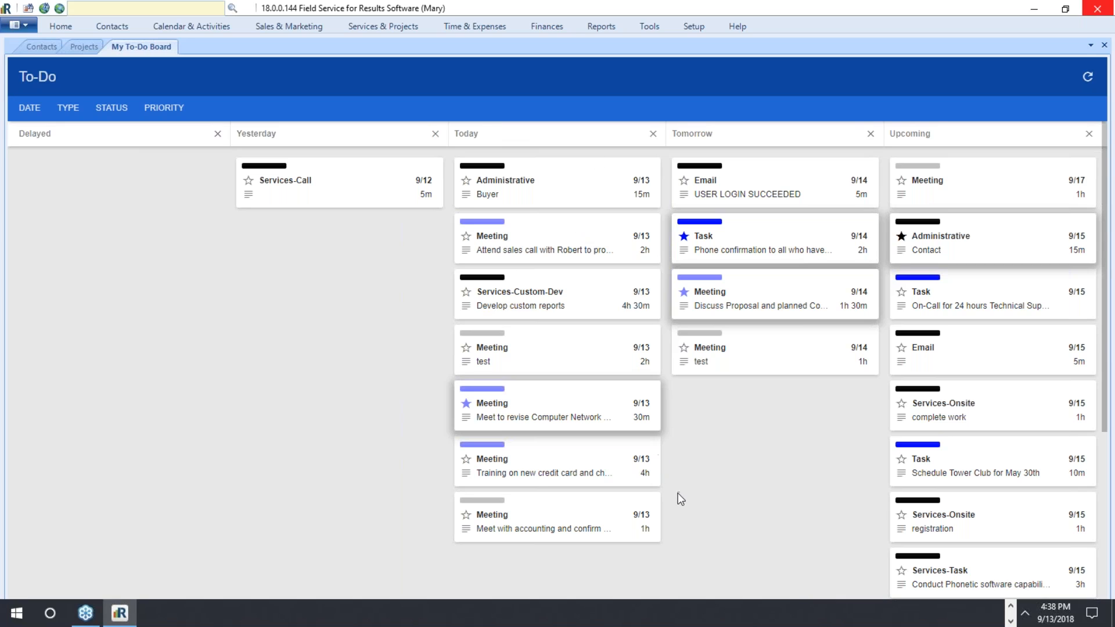
- Open the Home Page and select the Activities entry "List of Pending Activities for All Users"
{"action": "left_click", "coordinate": [64, 24]}
{"action": "left_click", "coordinate": [66, 72]}
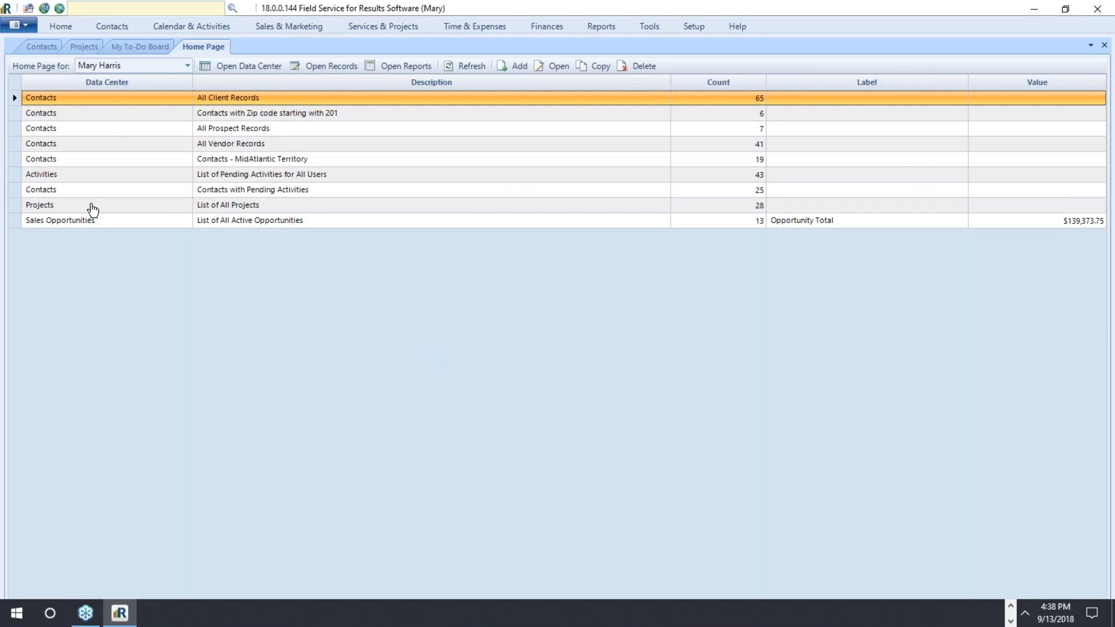
{"action": "left_click", "coordinate": [42, 176]}
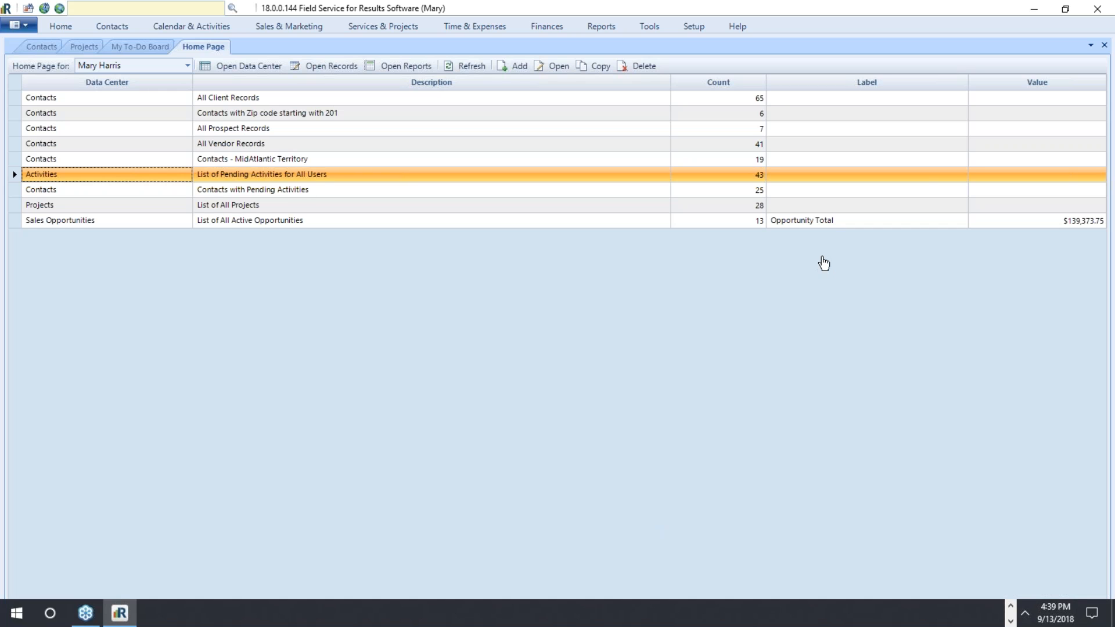
- Move the Services-Call card from Yesterday to Today on My To-Do Board, and exit the program
{"action": "left_click", "coordinate": [128, 44]}
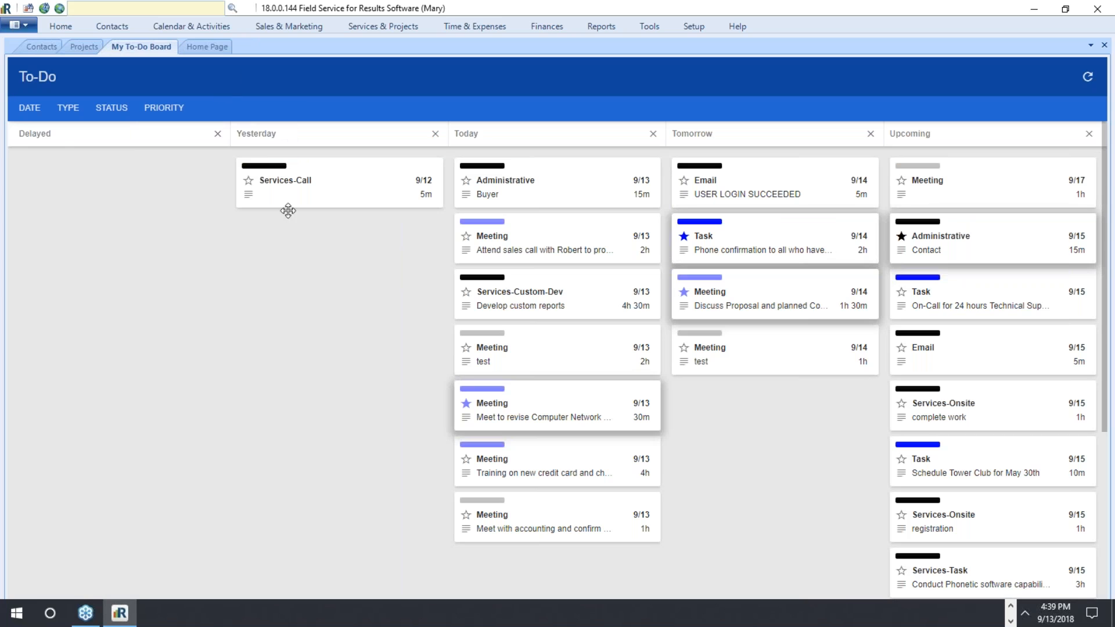
{"action": "left_click_drag", "start_coordinate": [294, 189], "coordinate": [516, 428]}
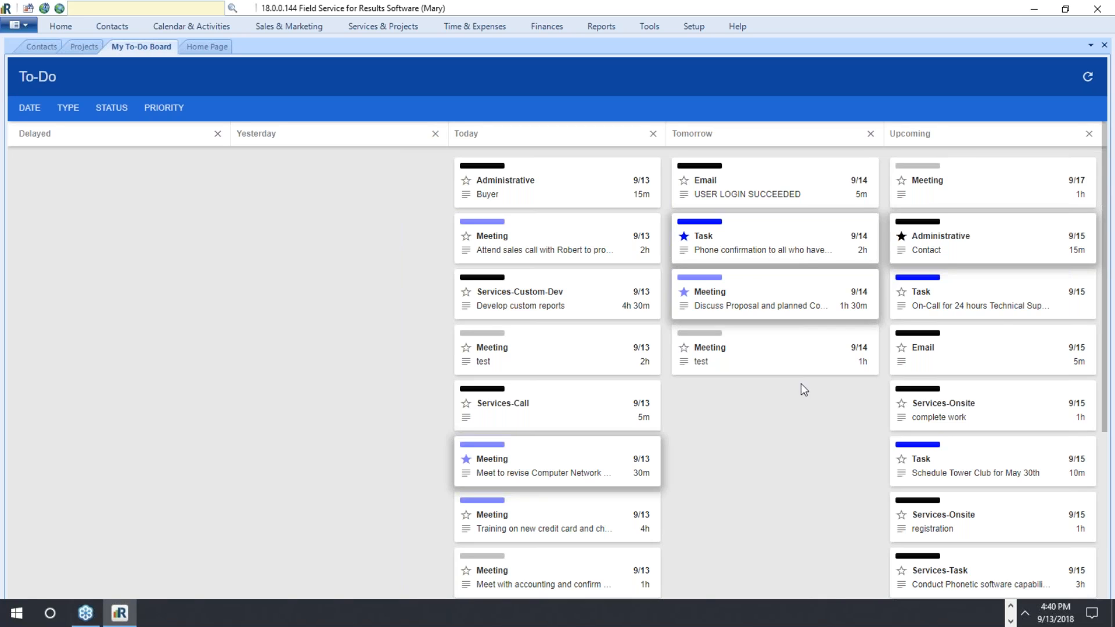
{"action": "left_click", "coordinate": [1098, 10]}
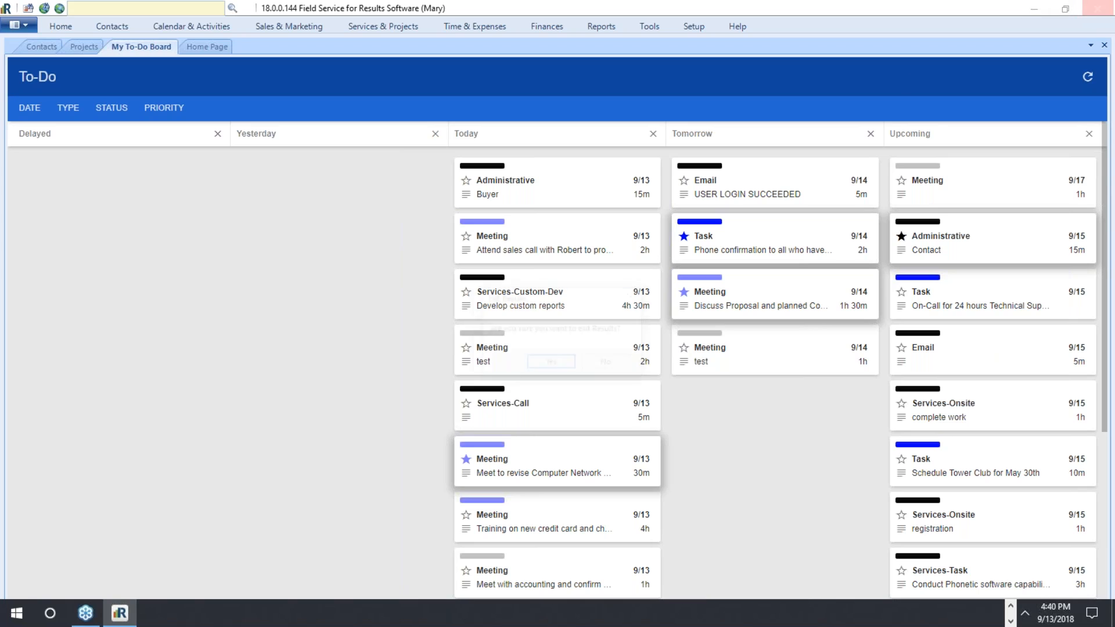